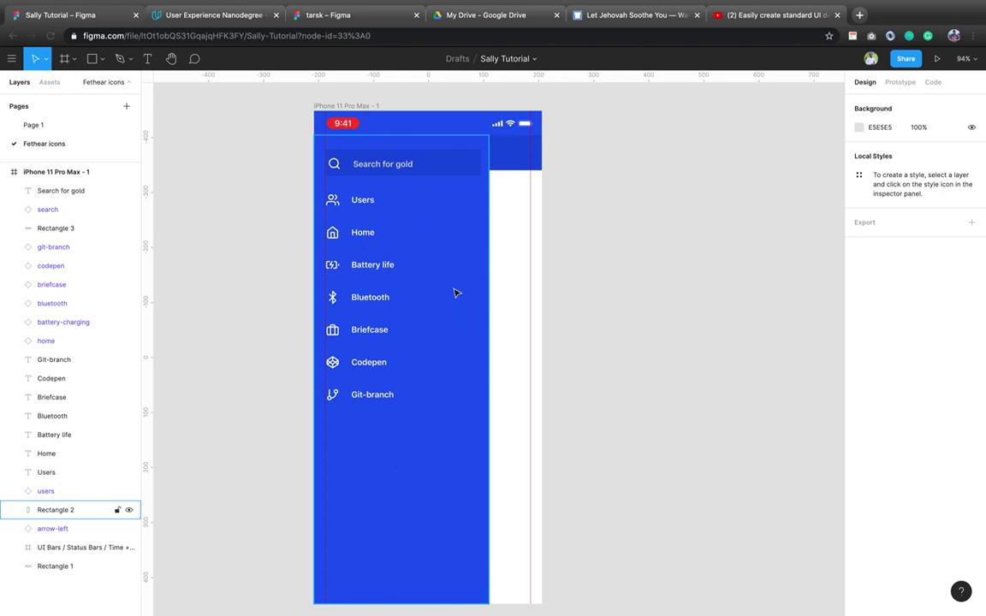
Collapse the Fethear icons pages list so the iPhone 11 Pro Max - 1 layer tree fills the panel.
{"action": "scroll", "coordinate": [455, 293], "scroll_direction": "up", "scroll_amount": 3}
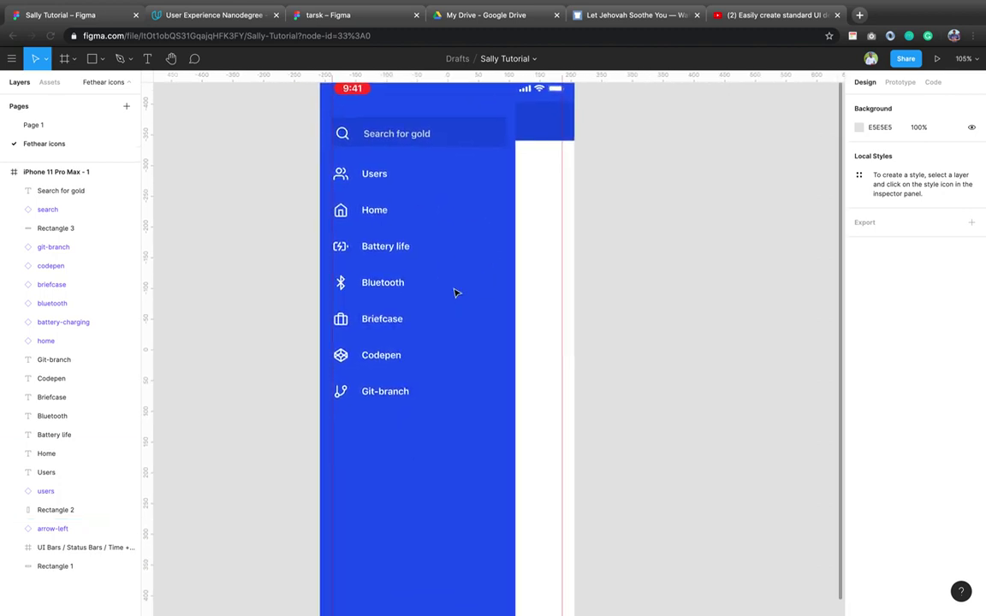
{"action": "scroll", "coordinate": [455, 293], "scroll_direction": "up", "scroll_amount": 2}
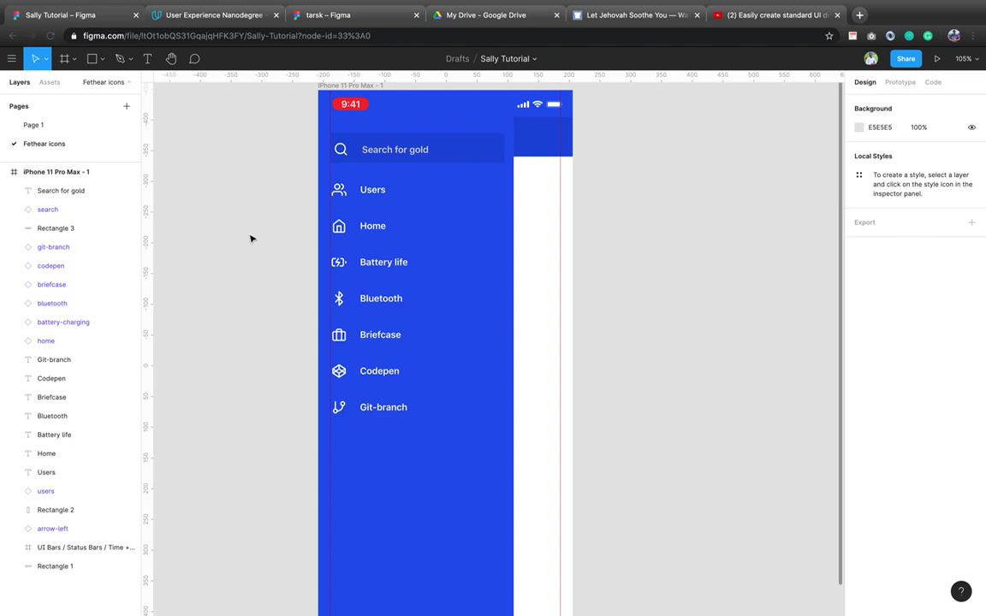
{"action": "left_click", "coordinate": [104, 82]}
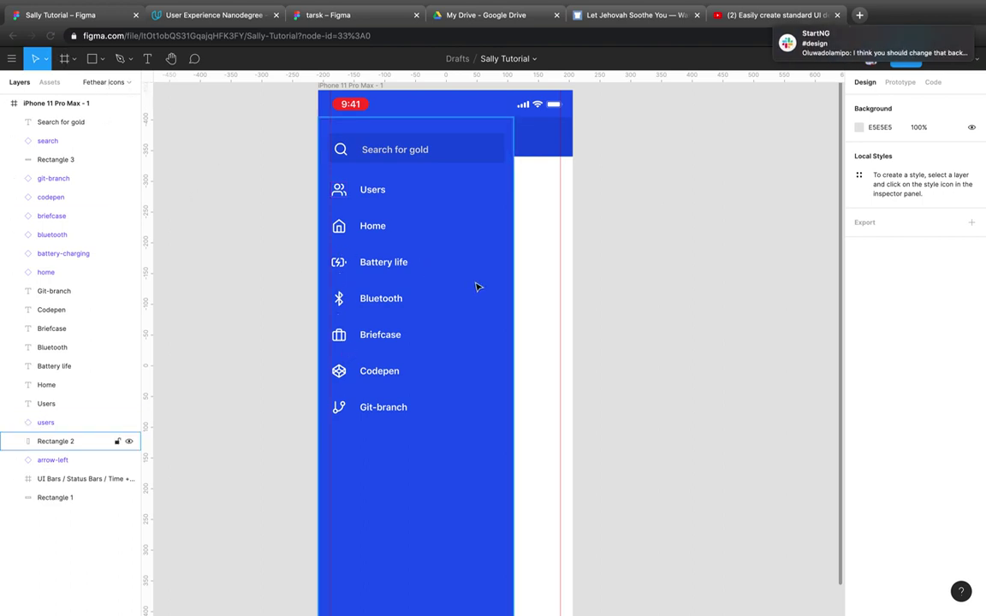
{"action": "scroll", "coordinate": [469, 289], "scroll_direction": "down", "scroll_amount": 1}
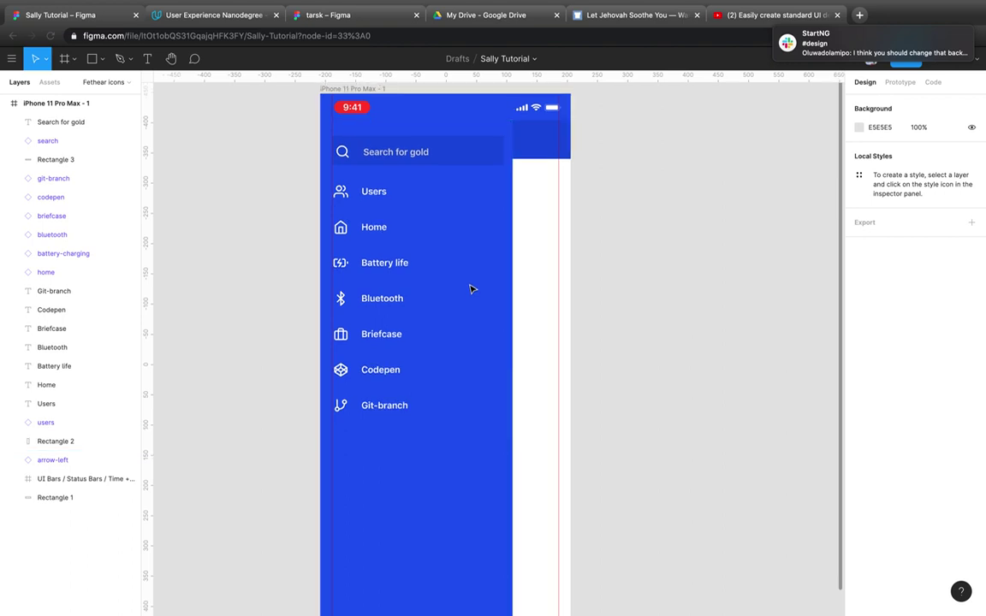
{"action": "scroll", "coordinate": [470, 289], "scroll_direction": "down", "scroll_amount": 3}
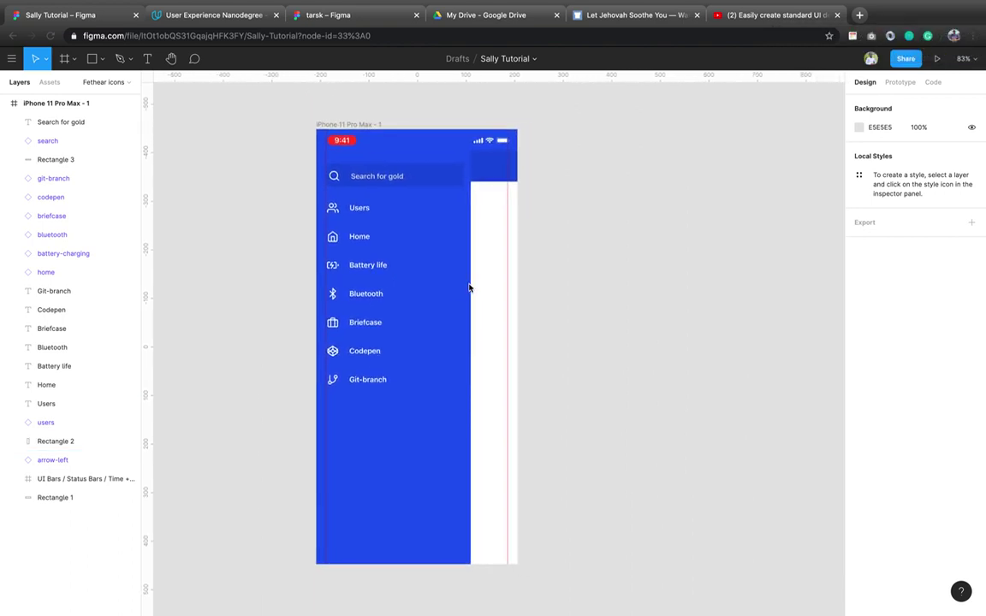
{"action": "scroll", "coordinate": [470, 290], "scroll_direction": "right", "scroll_amount": 2}
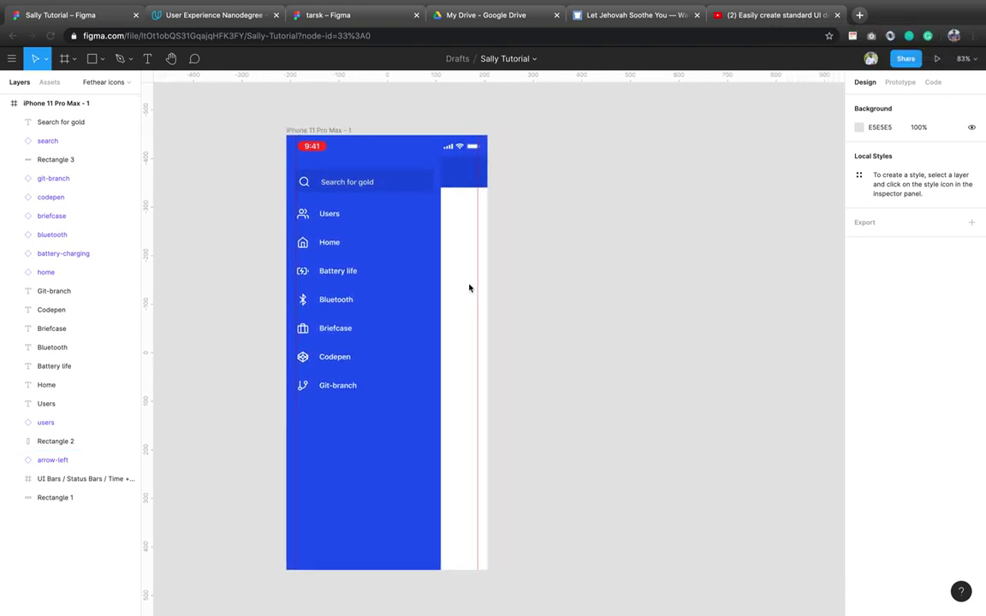
Select then deselect the iPhone 11 Pro Max - 1 frame and choose the Frame tool.
{"action": "left_click", "coordinate": [45, 83]}
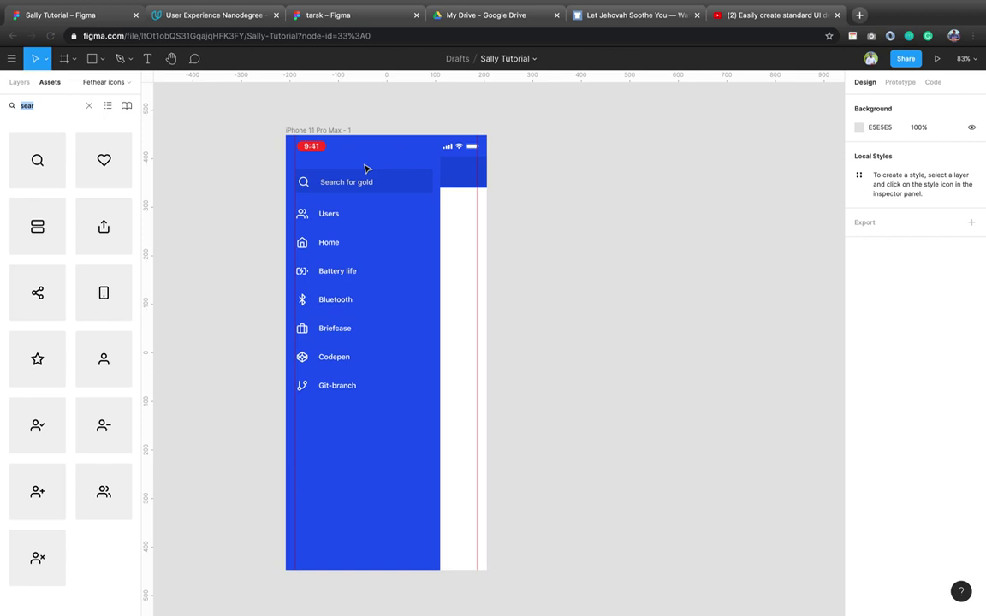
{"action": "left_click", "coordinate": [371, 319]}
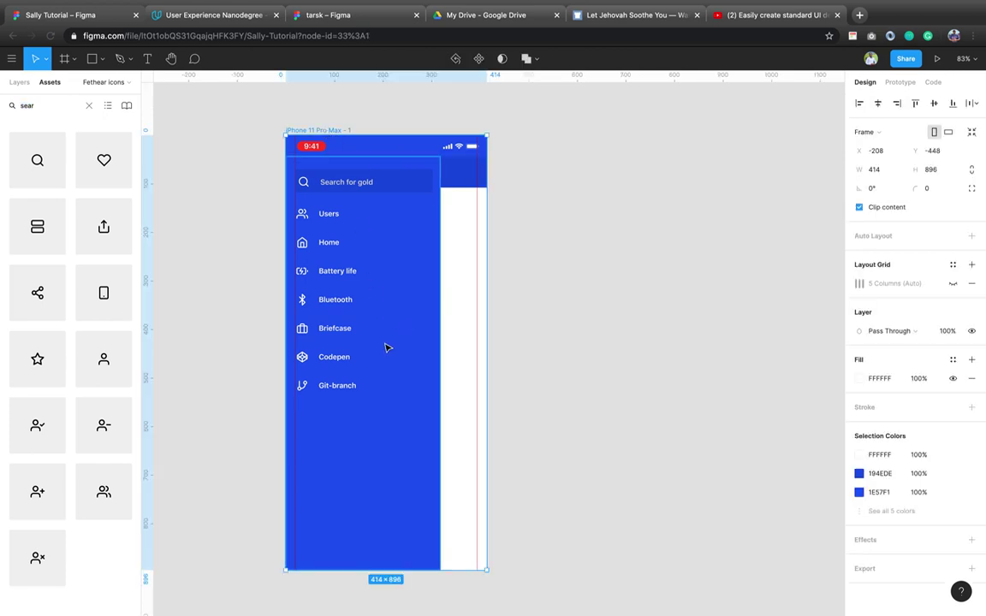
{"action": "left_click", "coordinate": [599, 288]}
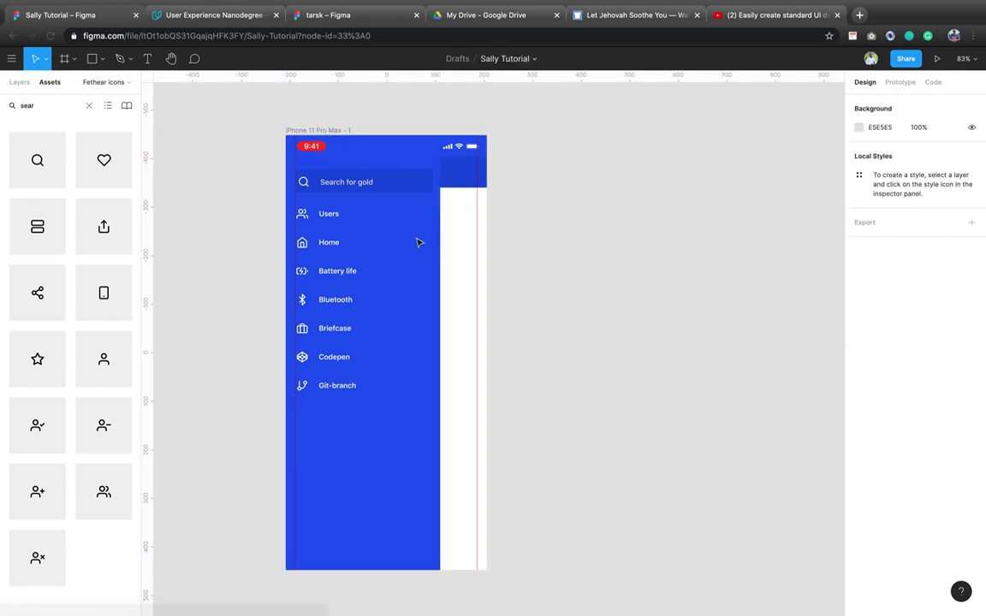
{"action": "left_click", "coordinate": [64, 58]}
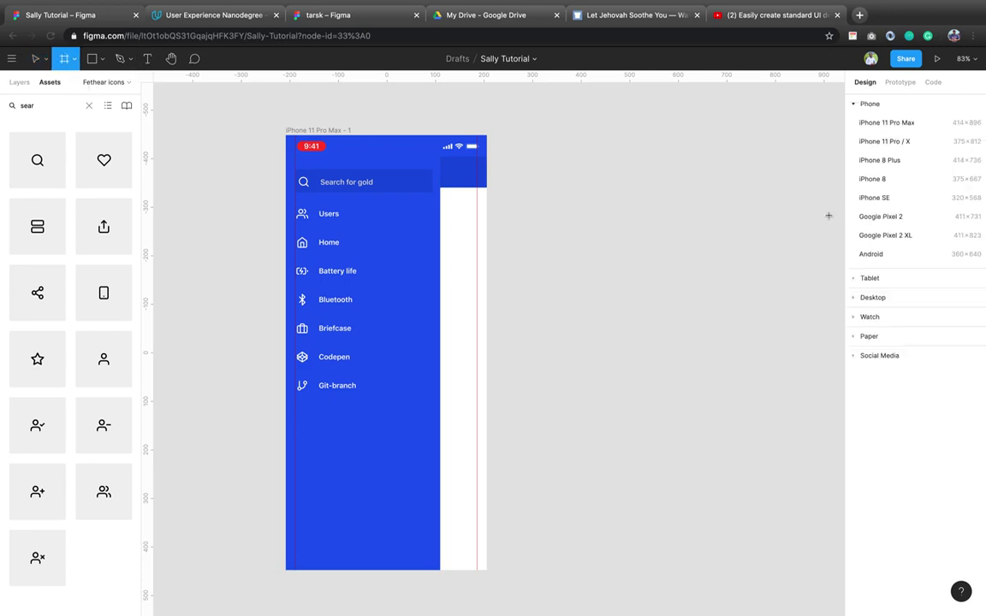
{"action": "left_click", "coordinate": [128, 83]}
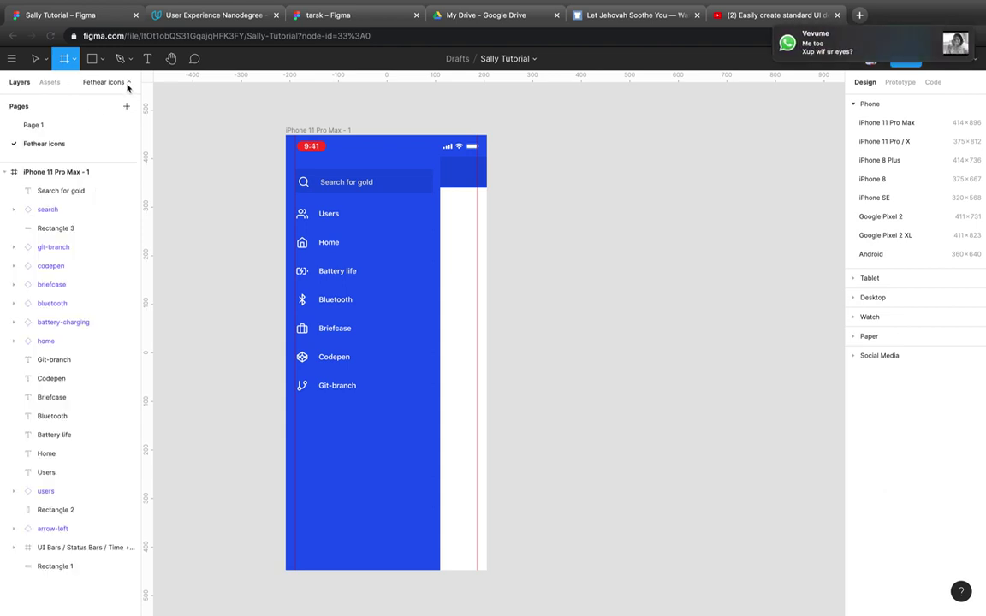
{"action": "left_click", "coordinate": [128, 83]}
Turn off the feather icons + extra team library from the Assets panel.
{"action": "left_click", "coordinate": [47, 83]}
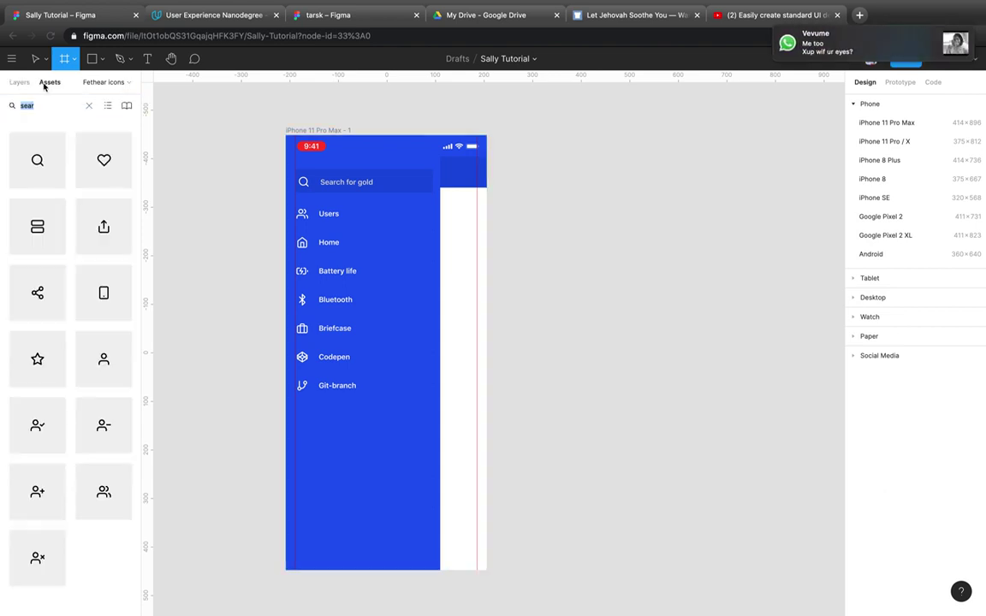
{"action": "left_click", "coordinate": [127, 106]}
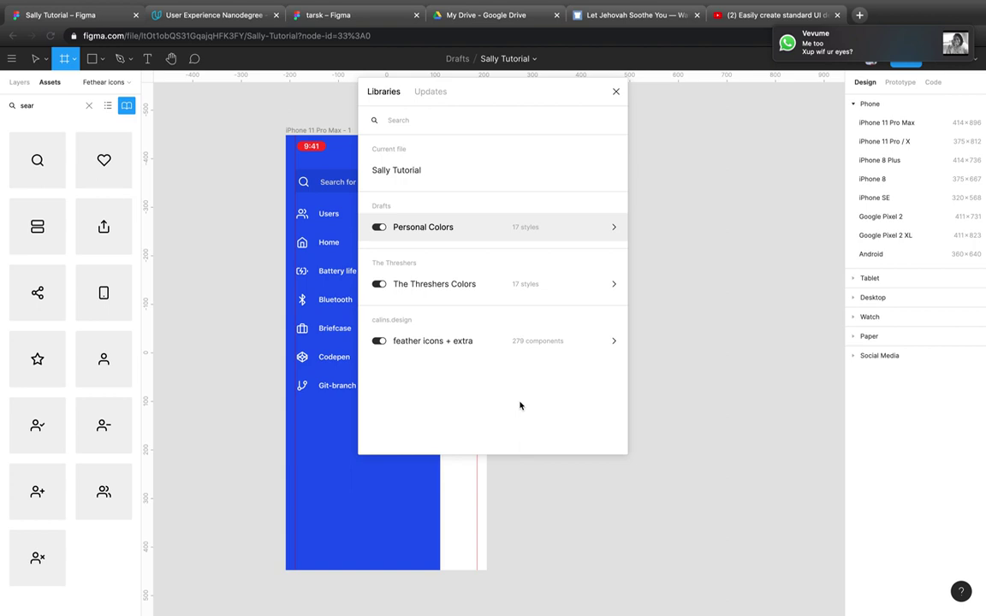
{"action": "left_click", "coordinate": [379, 340]}
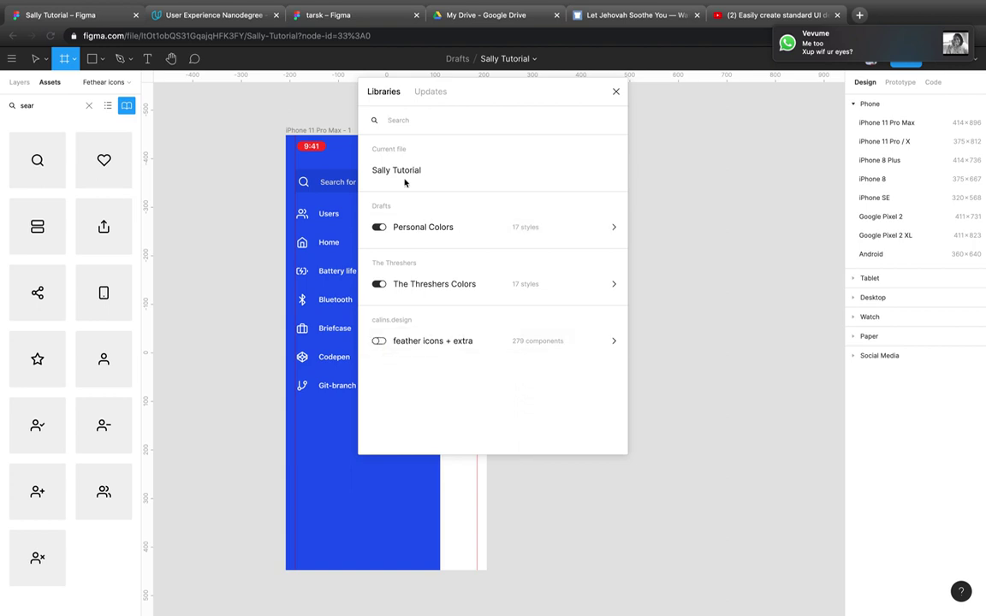
{"action": "left_click", "coordinate": [616, 92]}
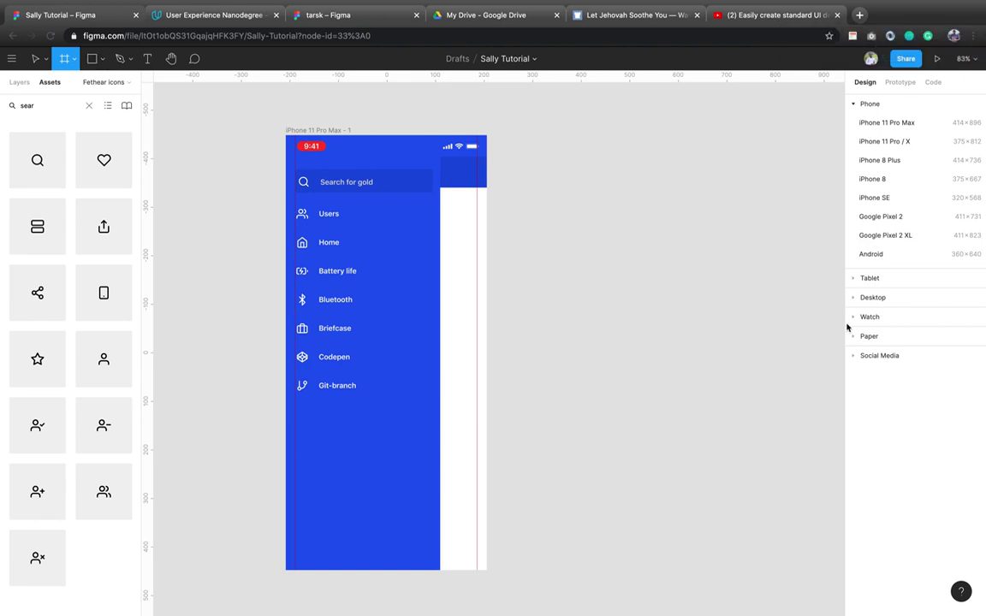
Place a 414×896 iPhone 11 Pro Max frame, restoring it after an accidental delete.
{"action": "left_click", "coordinate": [931, 124]}
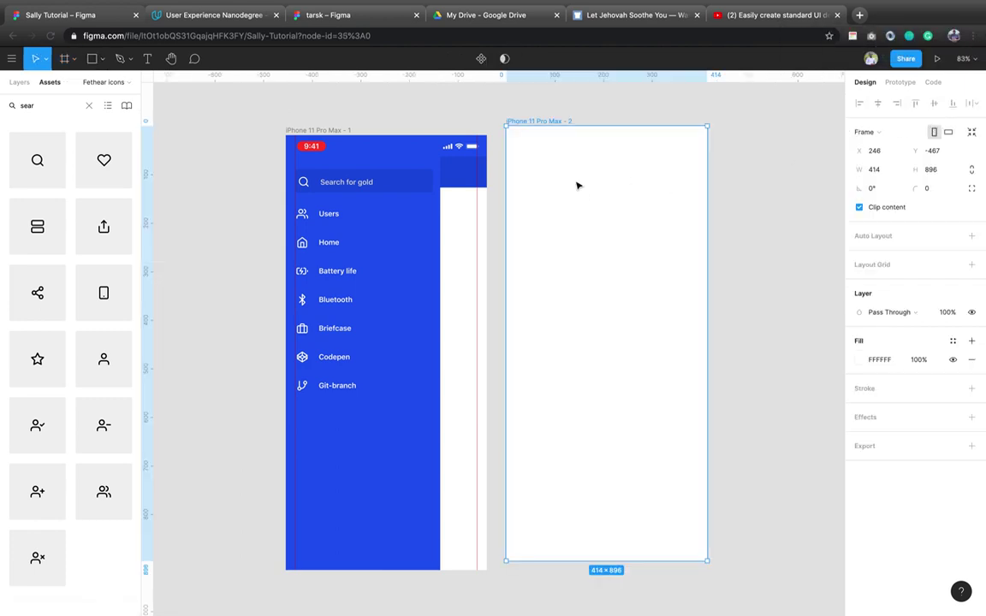
{"action": "left_click_drag", "start_coordinate": [578, 186], "coordinate": [583, 195]}
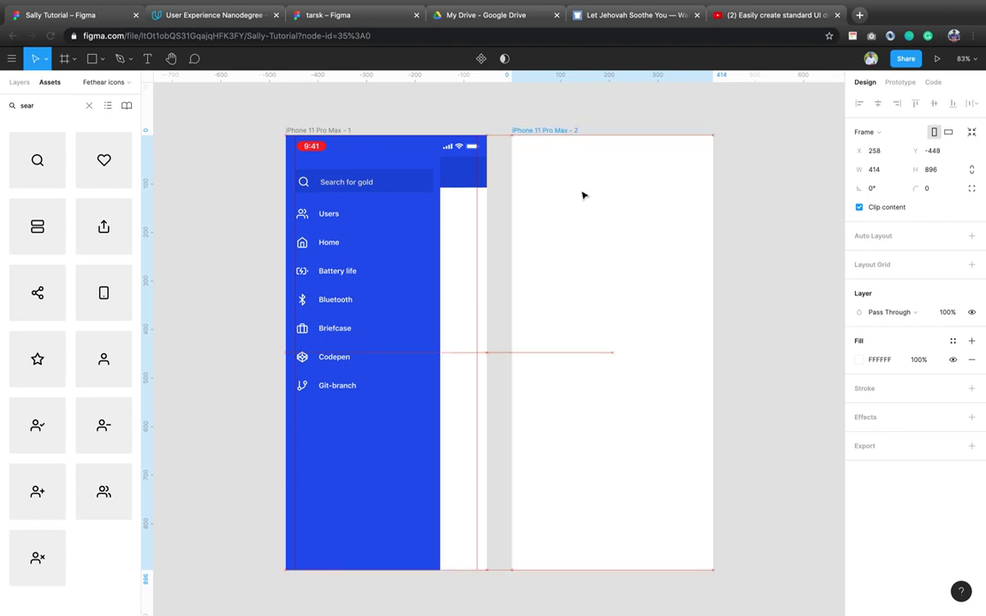
{"action": "key", "text": "Delete"}
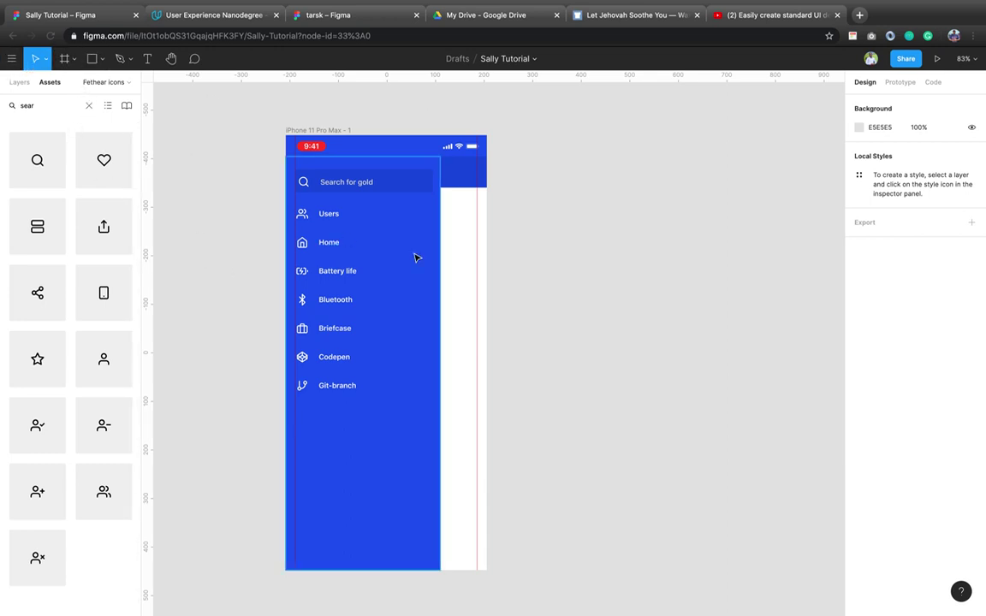
{"action": "key", "text": "super+v"}
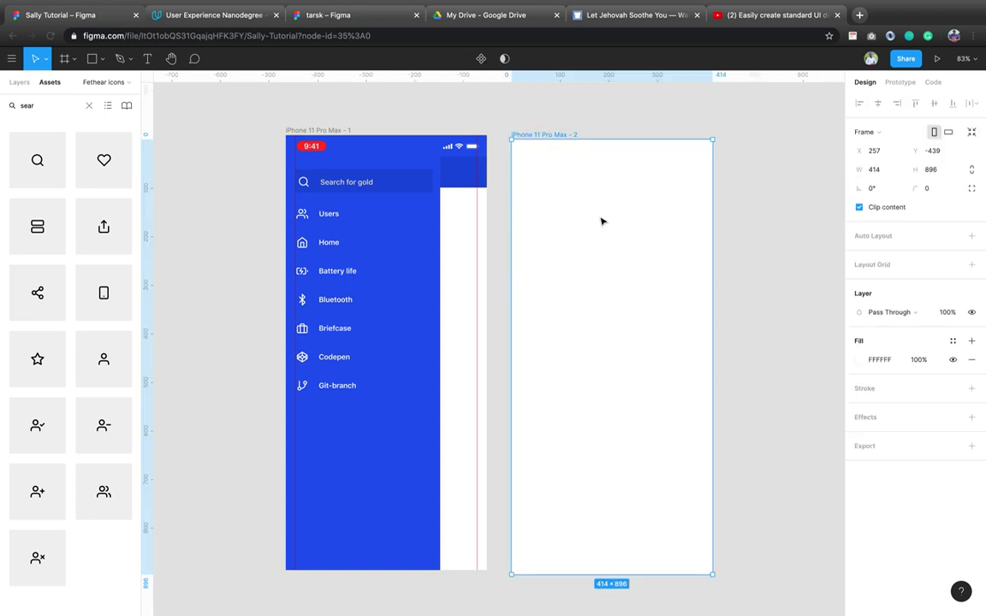
Drag the iPhone 11 Pro Max - 2 frame right of the first, to X 464, Y -416.
{"action": "scroll", "coordinate": [601, 220], "scroll_direction": "right", "scroll_amount": 3}
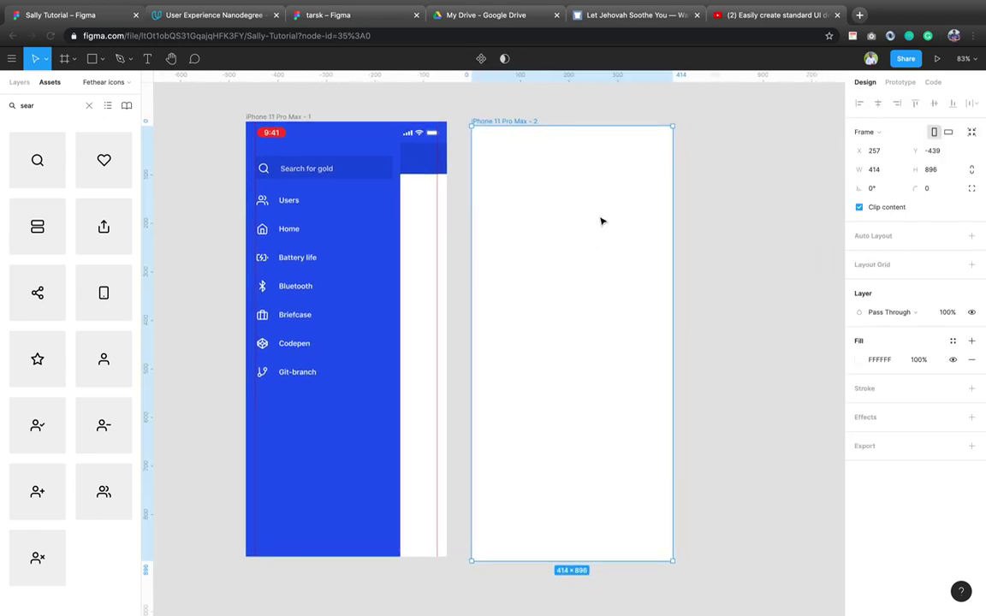
{"action": "scroll", "coordinate": [601, 221], "scroll_direction": "up", "scroll_amount": 3}
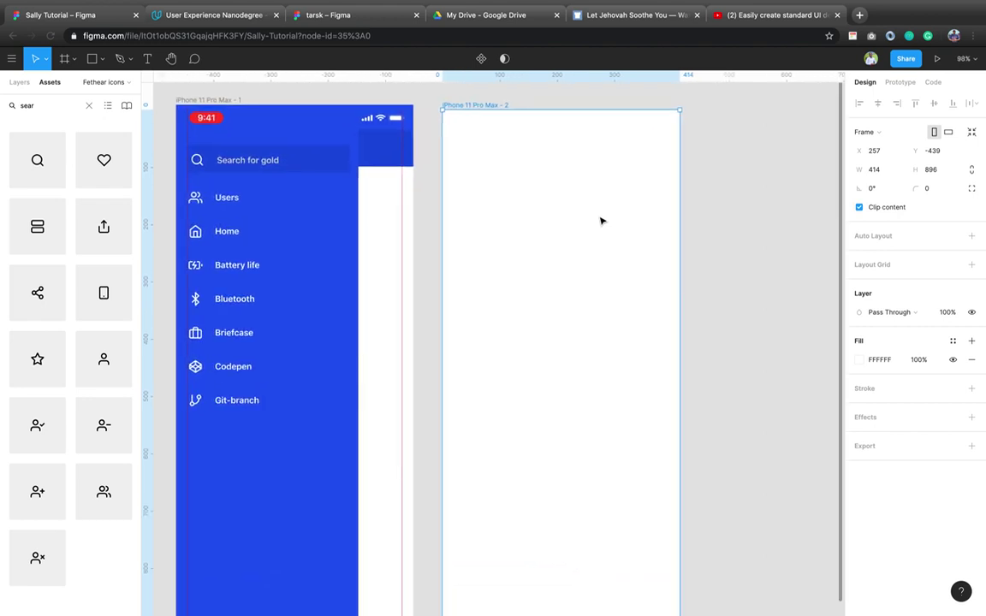
{"action": "scroll", "coordinate": [601, 221], "scroll_direction": "right", "scroll_amount": 3}
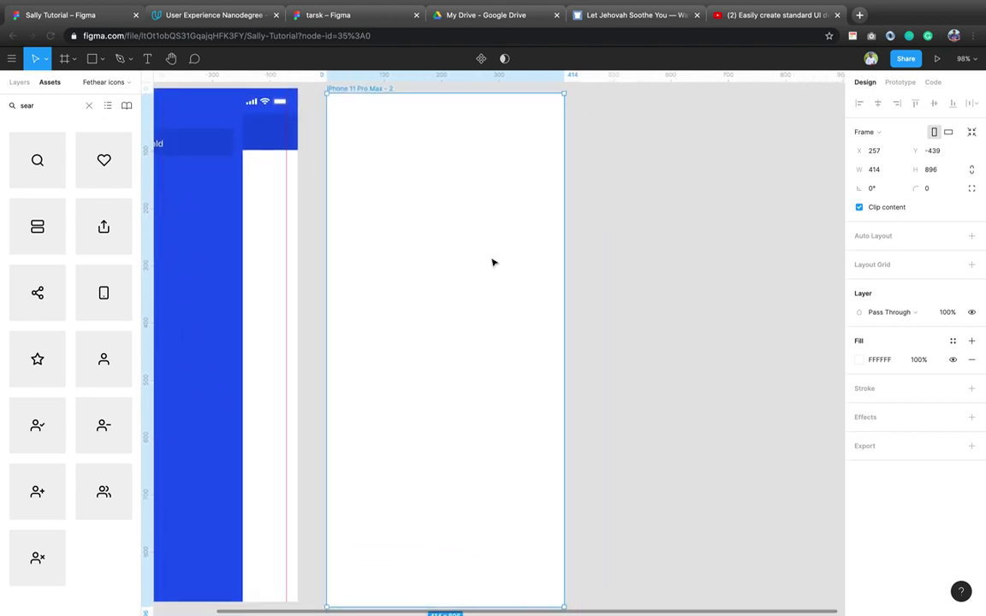
{"action": "left_click_drag", "start_coordinate": [493, 262], "coordinate": [546, 262]}
{"action": "scroll", "coordinate": [544, 260], "scroll_direction": "right", "scroll_amount": 3}
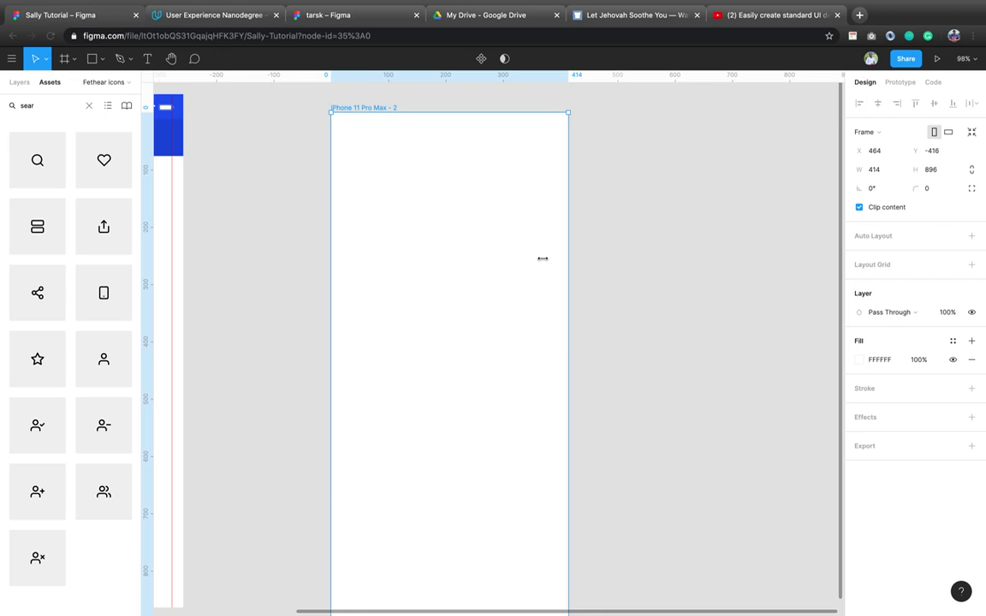
{"action": "scroll", "coordinate": [542, 260], "scroll_direction": "down", "scroll_amount": 2}
{"action": "scroll", "coordinate": [542, 260], "scroll_direction": "left", "scroll_amount": 2}
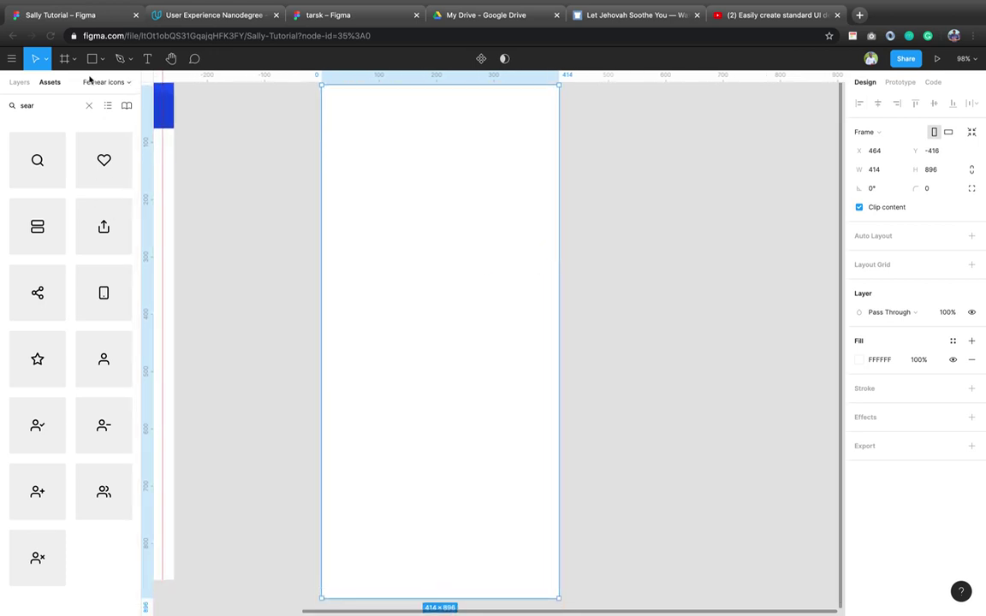
Clear the asset search, collapse the Used in this file section, and deselect the phone frame.
{"action": "left_click", "coordinate": [90, 105]}
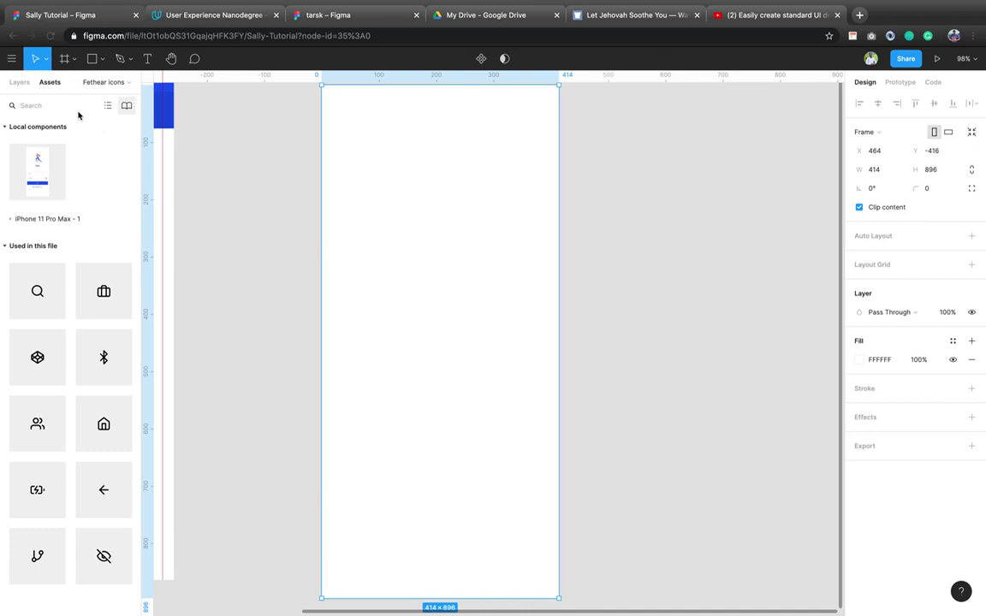
{"action": "left_click", "coordinate": [127, 86]}
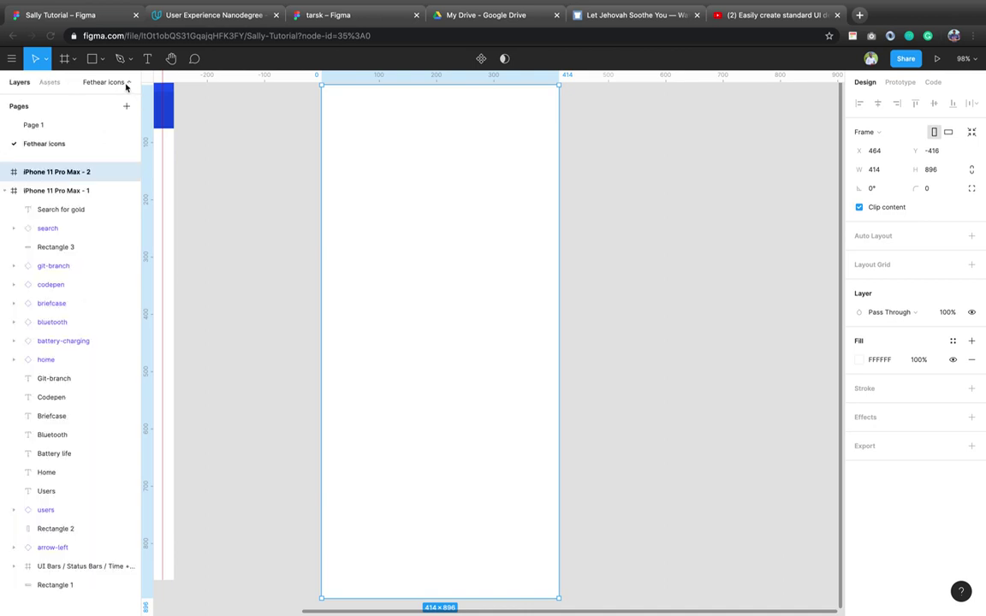
{"action": "left_click", "coordinate": [49, 82]}
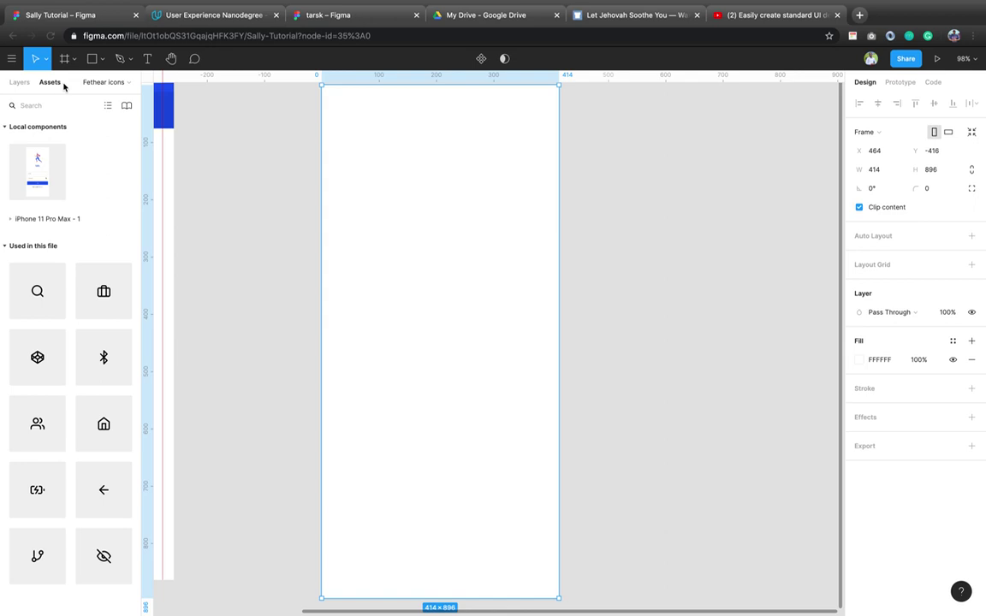
{"action": "left_click", "coordinate": [20, 84]}
{"action": "left_click", "coordinate": [50, 83]}
{"action": "left_click", "coordinate": [4, 246]}
{"action": "key", "text": "Escape"}
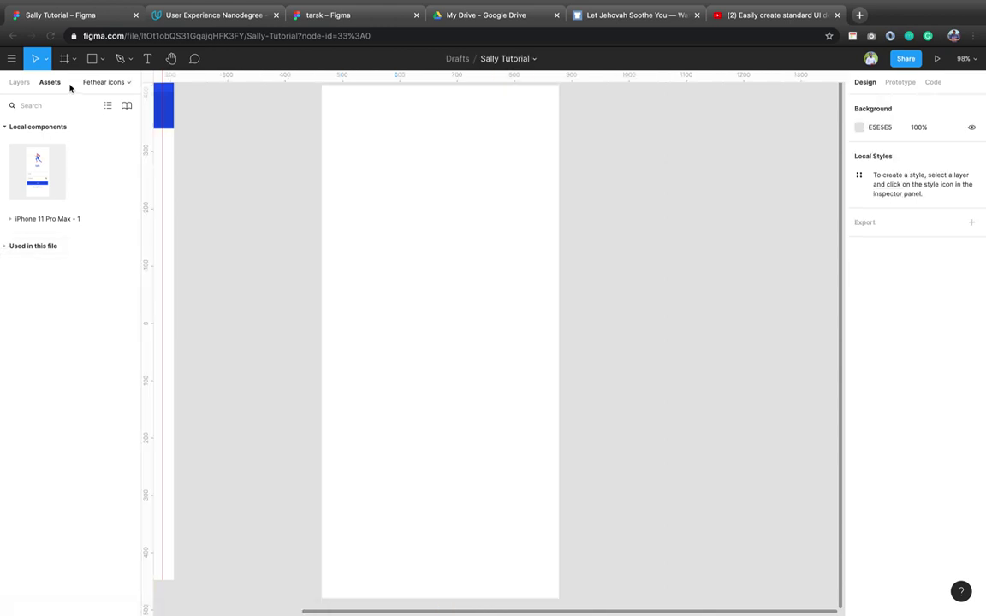
Re-enable the feather icons + extra team library and browse its icon components in Assets.
{"action": "left_click", "coordinate": [126, 106]}
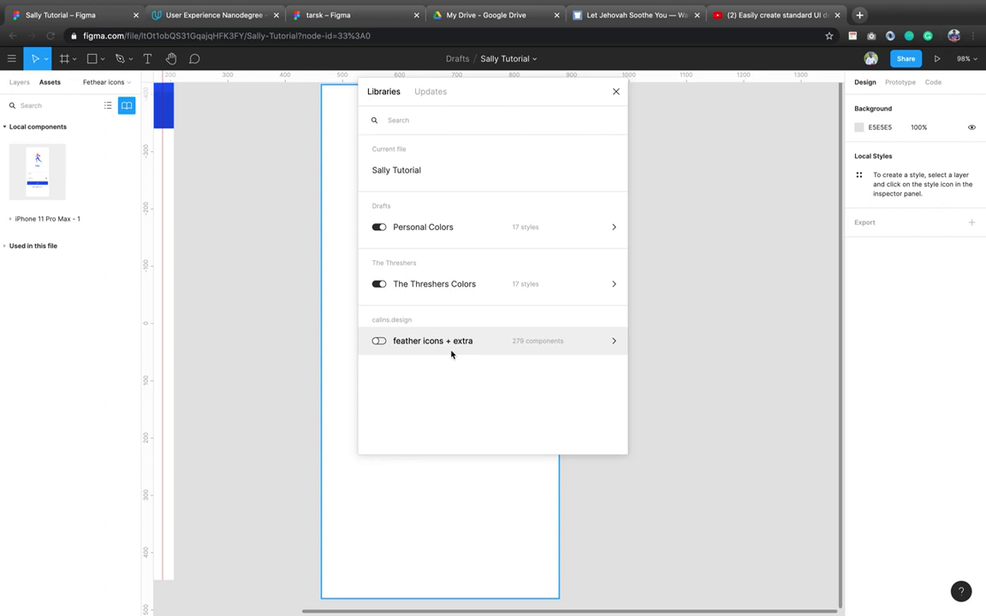
{"action": "left_click", "coordinate": [378, 342]}
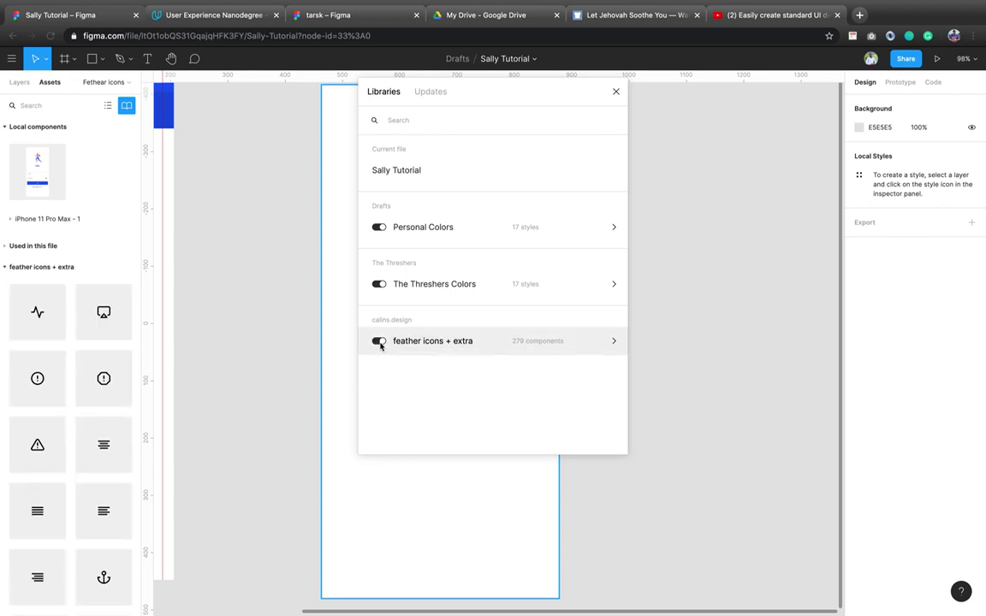
{"action": "scroll", "coordinate": [53, 478], "scroll_direction": "down", "scroll_amount": 7}
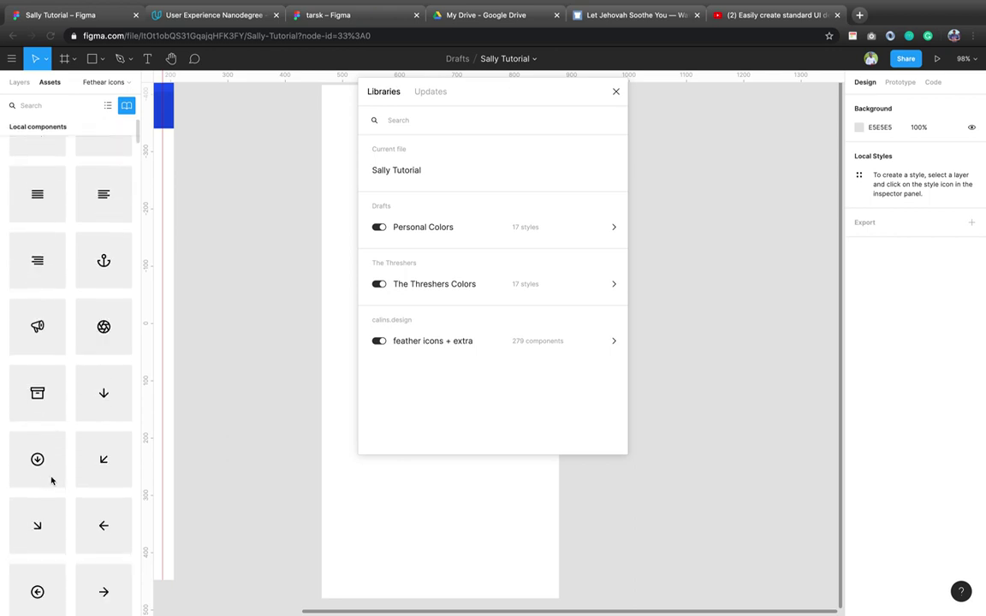
{"action": "scroll", "coordinate": [52, 481], "scroll_direction": "down", "scroll_amount": 10}
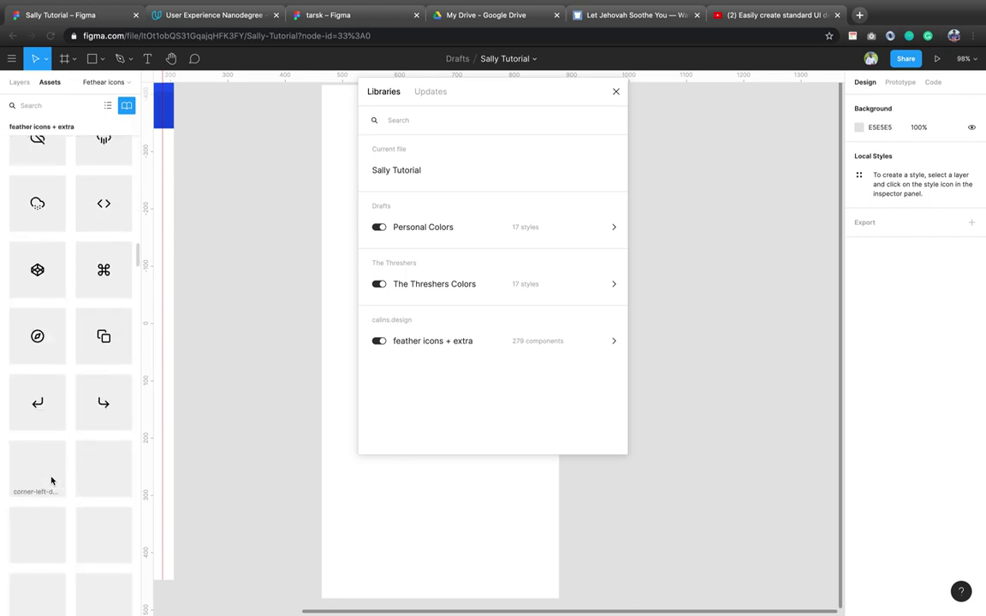
{"action": "scroll", "coordinate": [51, 481], "scroll_direction": "up", "scroll_amount": 15}
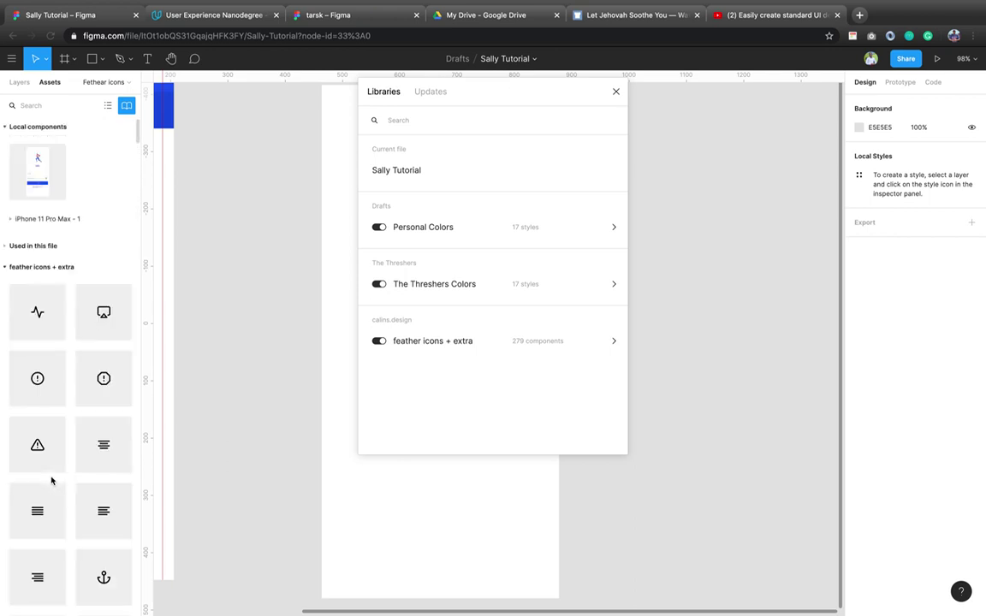
{"action": "scroll", "coordinate": [51, 480], "scroll_direction": "down", "scroll_amount": 2}
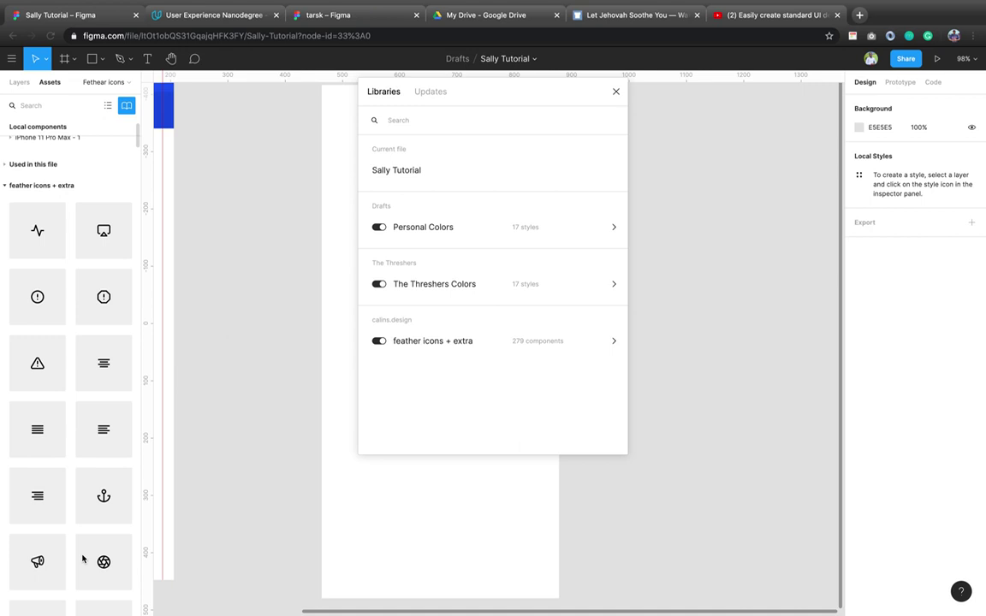
{"action": "scroll", "coordinate": [49, 557], "scroll_direction": "down", "scroll_amount": 3}
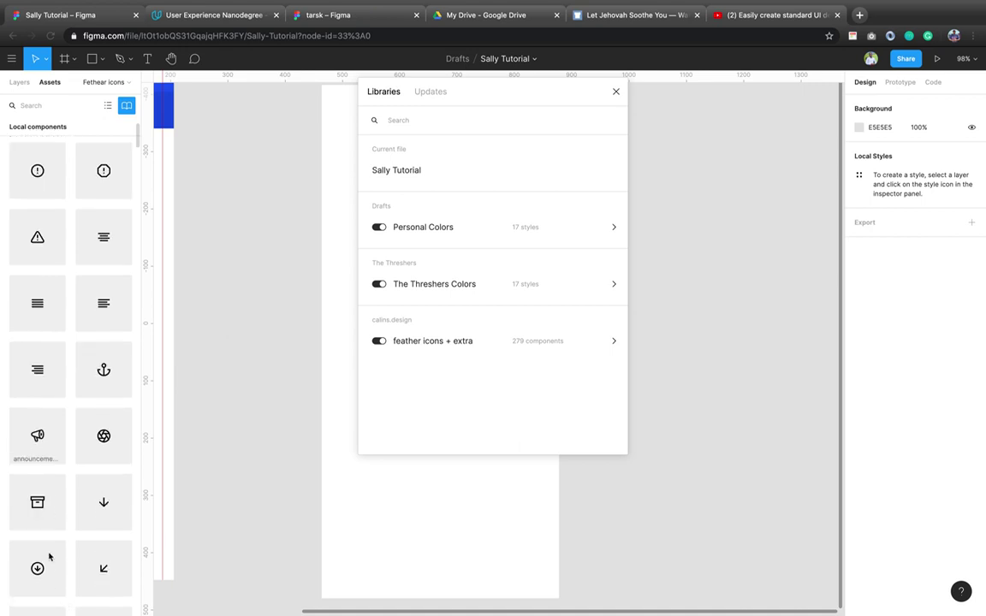
{"action": "scroll", "coordinate": [50, 557], "scroll_direction": "down", "scroll_amount": 1}
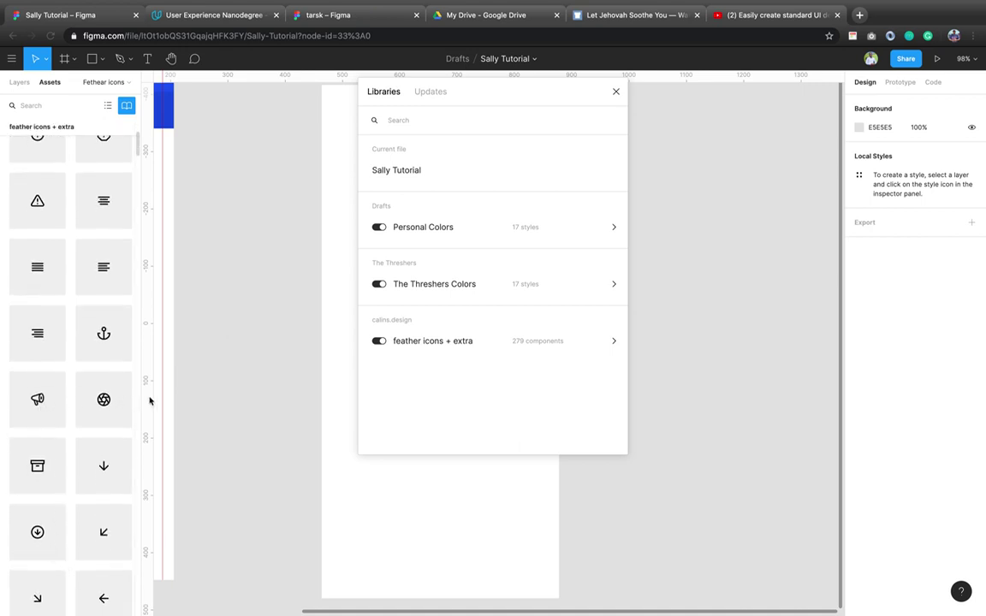
Close the Libraries dialog, take the sidebar frame's status bar, and select the iPhone 11 Pro Max - 2 frame.
{"action": "left_click", "coordinate": [616, 92]}
{"action": "scroll", "coordinate": [350, 186], "scroll_direction": "left", "scroll_amount": 5}
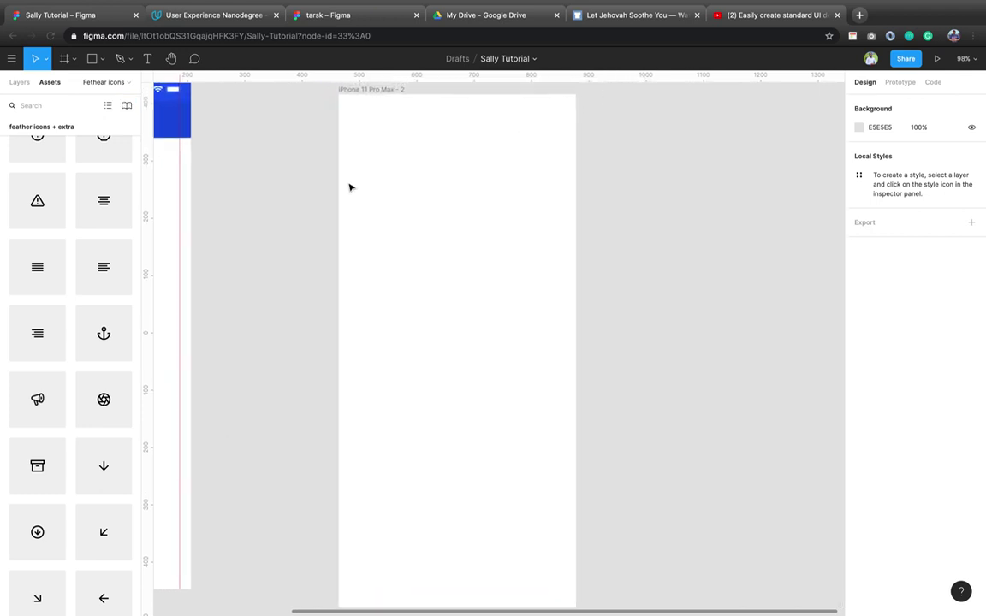
{"action": "scroll", "coordinate": [350, 187], "scroll_direction": "left", "scroll_amount": 1}
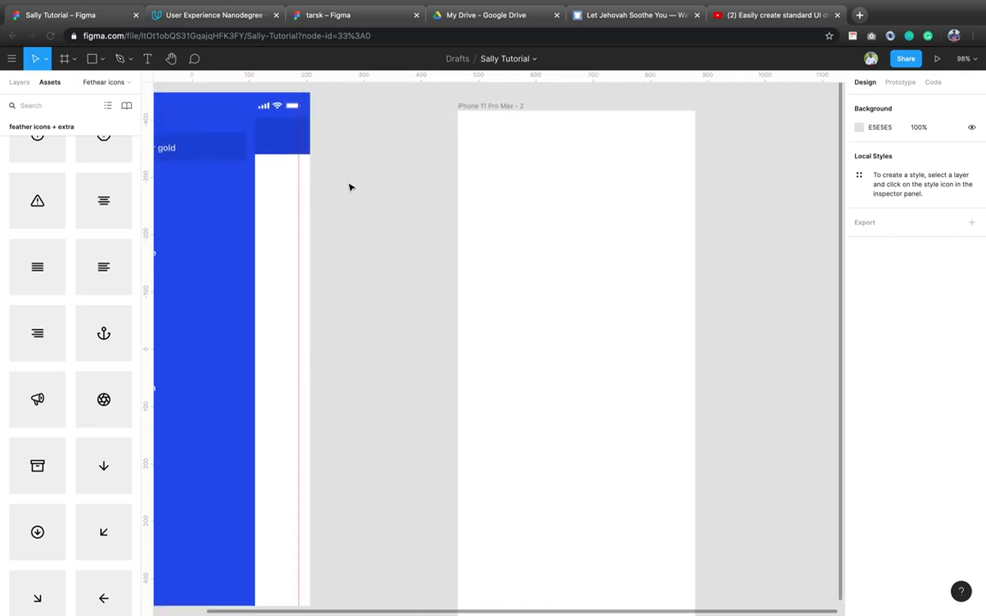
{"action": "scroll", "coordinate": [350, 187], "scroll_direction": "up", "scroll_amount": 3}
{"action": "scroll", "coordinate": [350, 187], "scroll_direction": "left", "scroll_amount": 1}
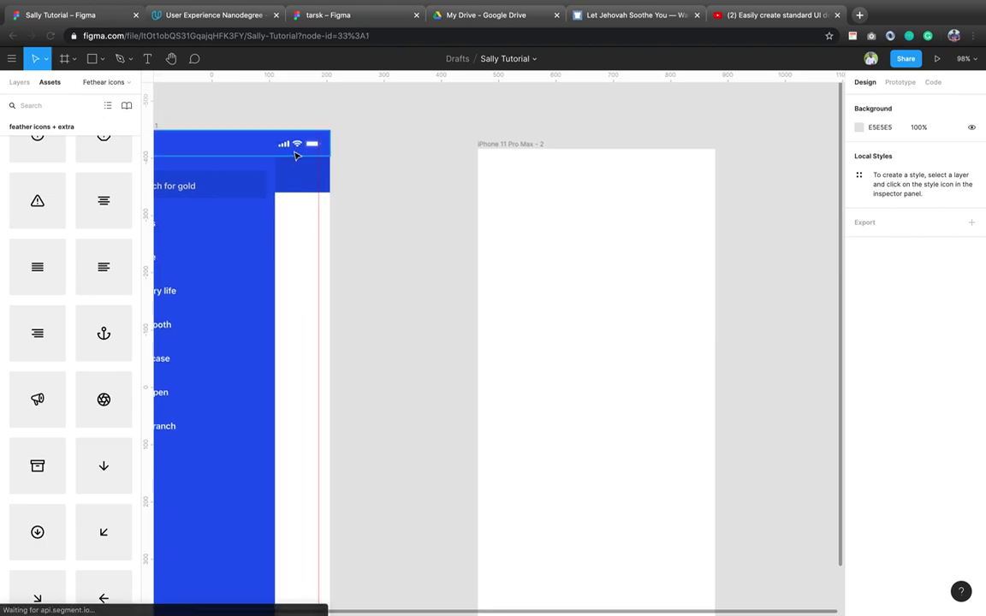
{"action": "left_click", "coordinate": [296, 154]}
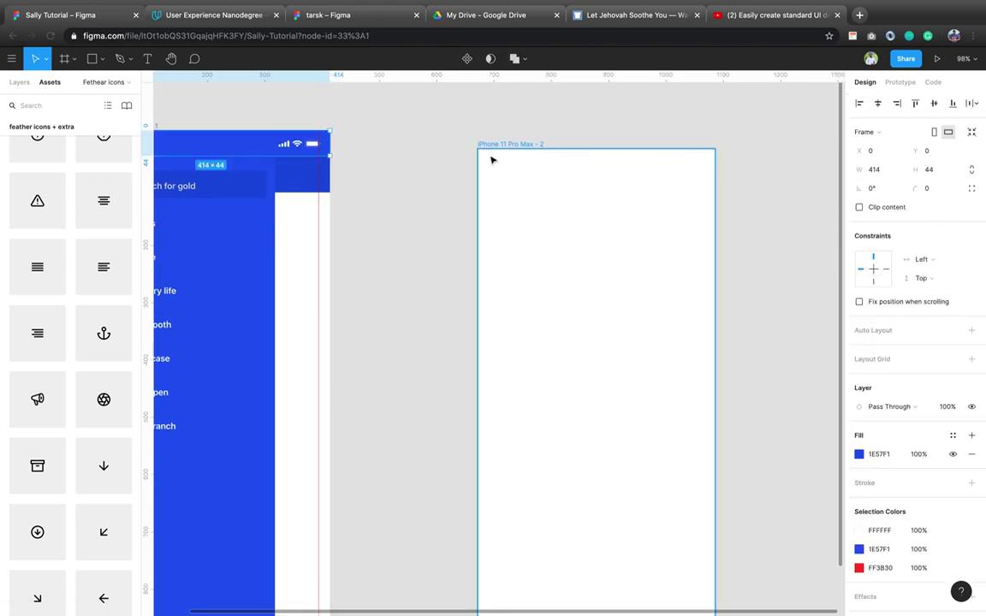
{"action": "scroll", "coordinate": [477, 165], "scroll_direction": "down", "scroll_amount": 2}
{"action": "scroll", "coordinate": [478, 165], "scroll_direction": "right", "scroll_amount": 3}
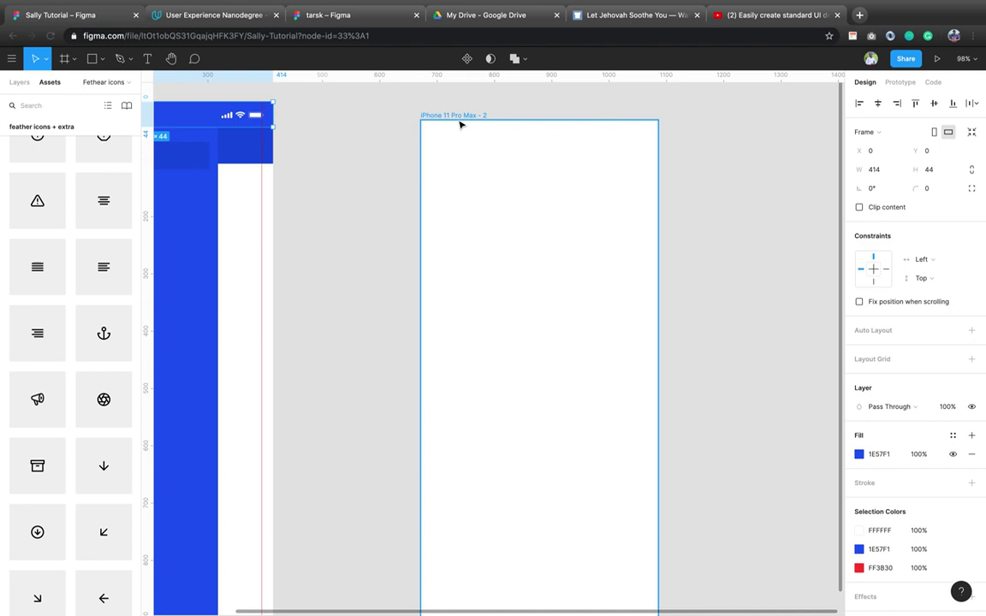
{"action": "left_click", "coordinate": [458, 117]}
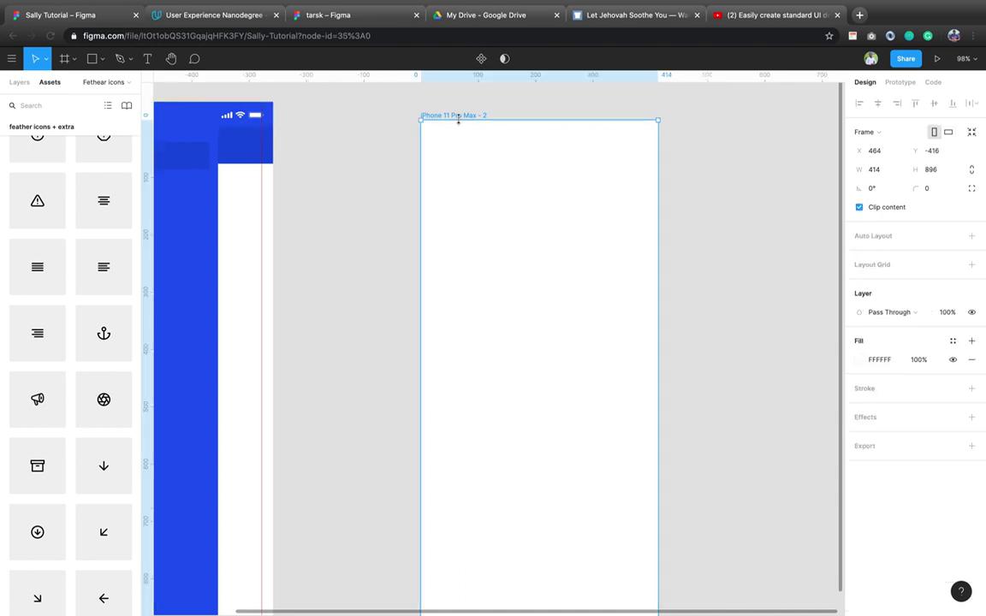
Paste the 9:41 status bar into the second iPhone frame.
{"action": "key", "text": "super+v"}
{"action": "scroll", "coordinate": [415, 237], "scroll_direction": "left", "scroll_amount": 2}
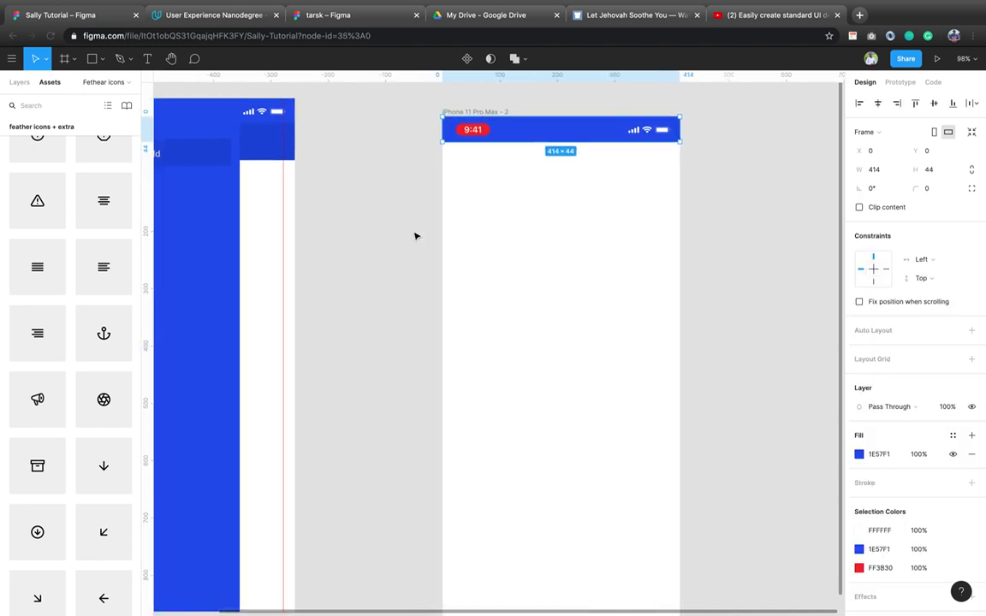
{"action": "scroll", "coordinate": [416, 236], "scroll_direction": "left", "scroll_amount": 3}
{"action": "scroll", "coordinate": [413, 234], "scroll_direction": "up", "scroll_amount": 1}
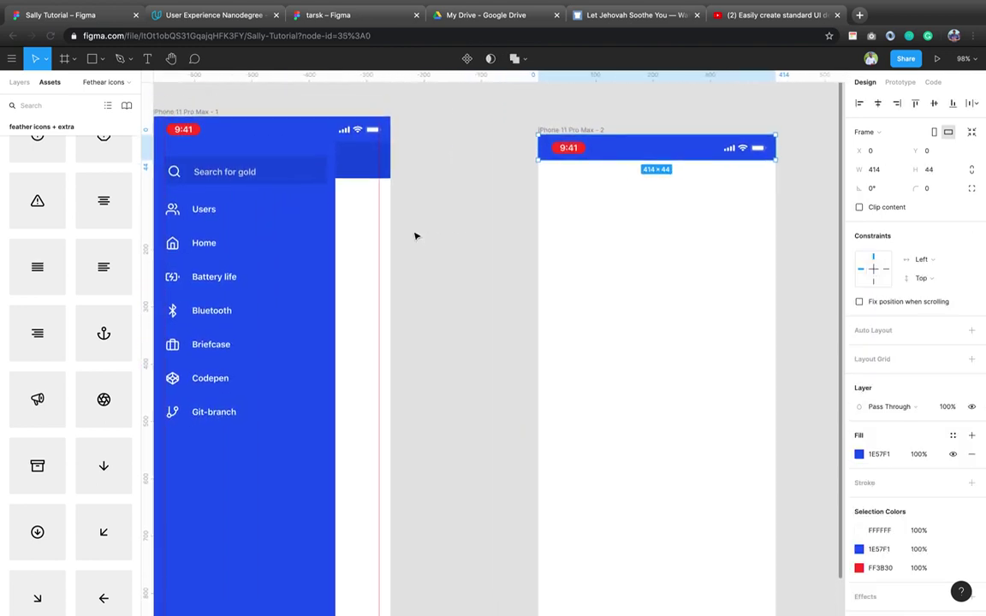
Copy the blue 414×108 header into frame 2 and send it behind the status bar.
{"action": "left_click", "coordinate": [358, 178]}
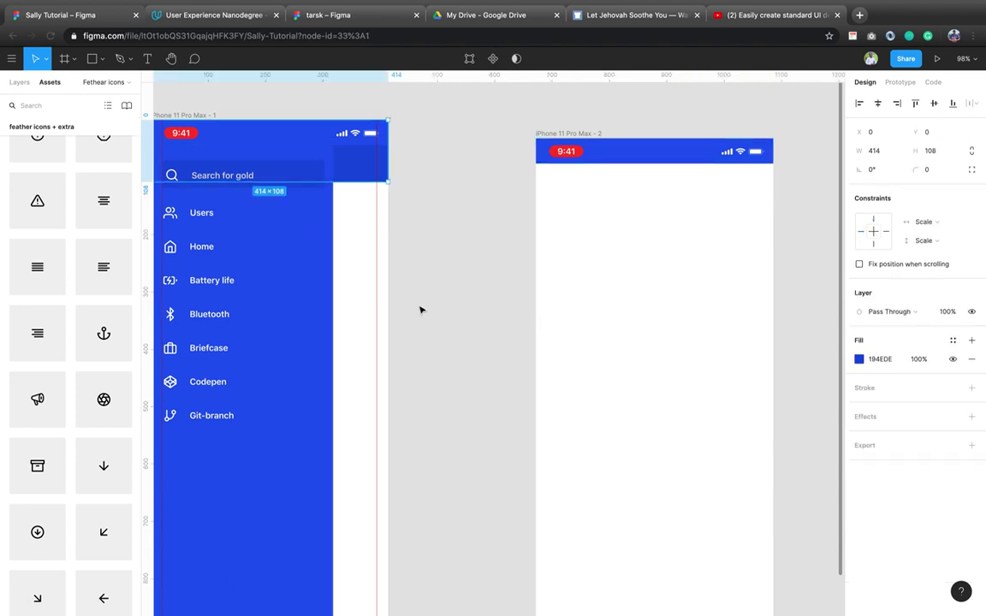
{"action": "scroll", "coordinate": [682, 178], "scroll_direction": "right", "scroll_amount": 5}
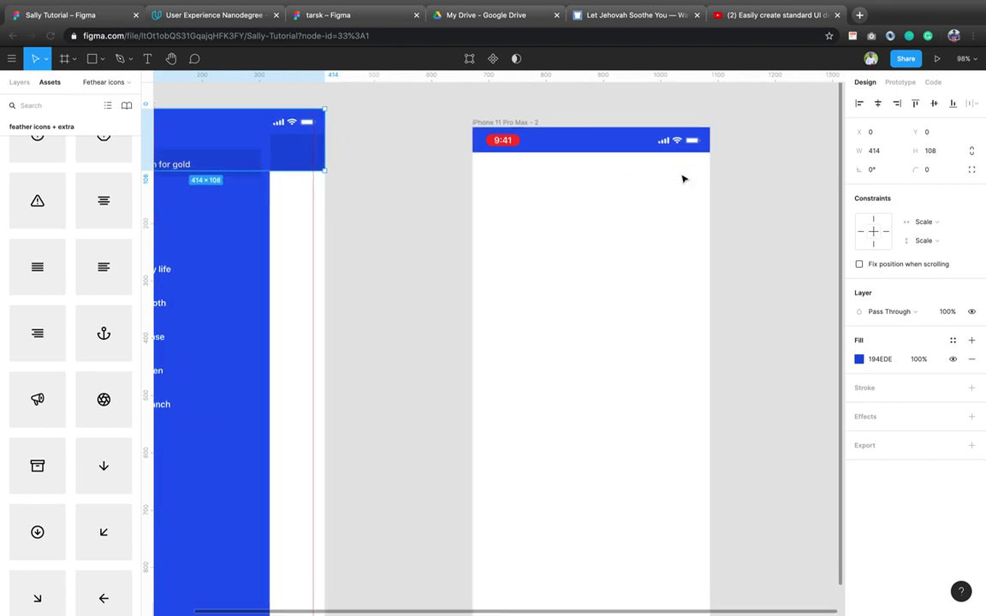
{"action": "left_click", "coordinate": [501, 122]}
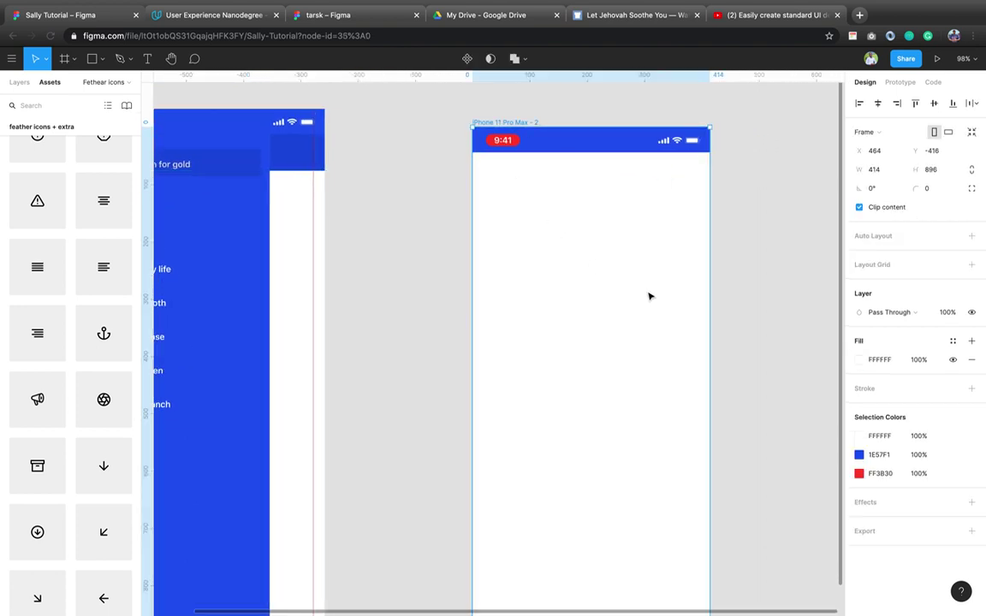
{"action": "key", "text": "super+v"}
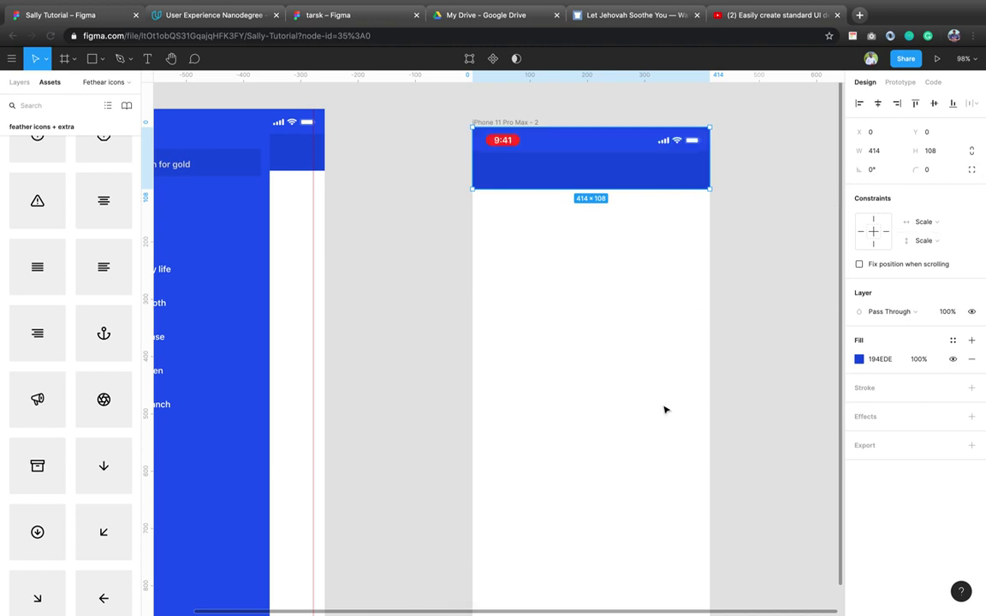
{"action": "scroll", "coordinate": [664, 409], "scroll_direction": "right", "scroll_amount": 1}
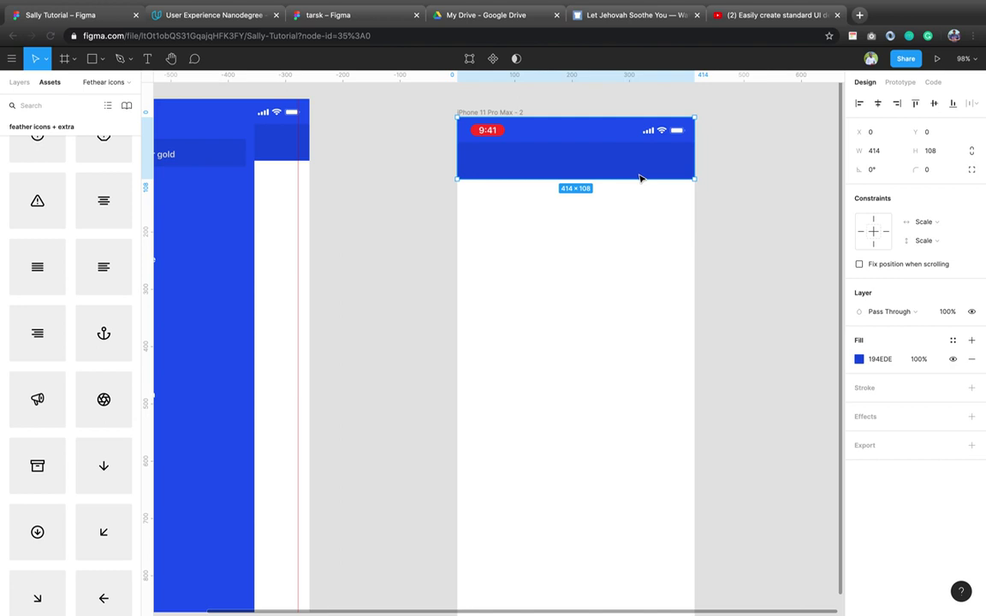
{"action": "key", "text": "super+z"}
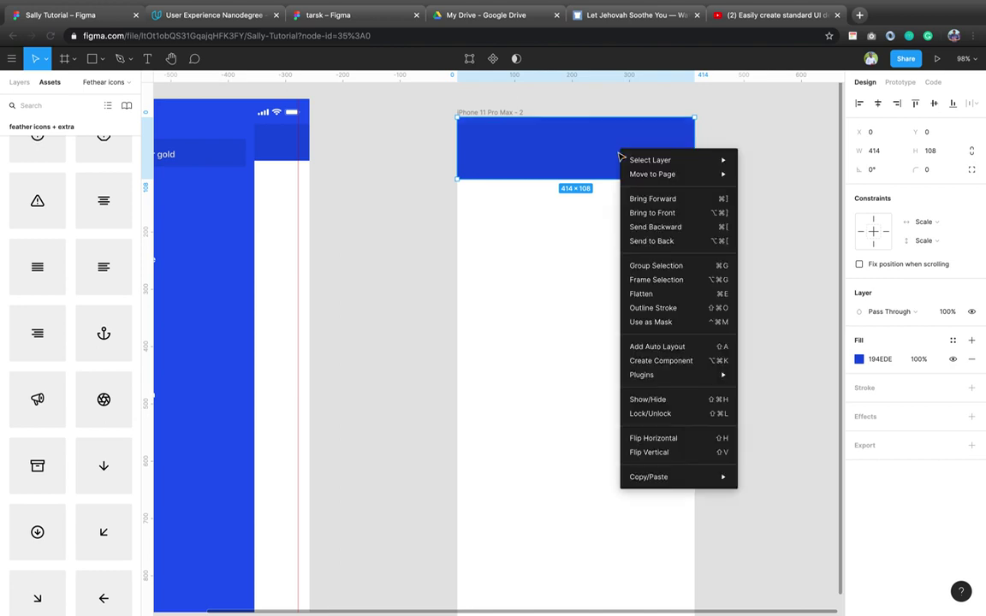
{"action": "left_click", "coordinate": [700, 242]}
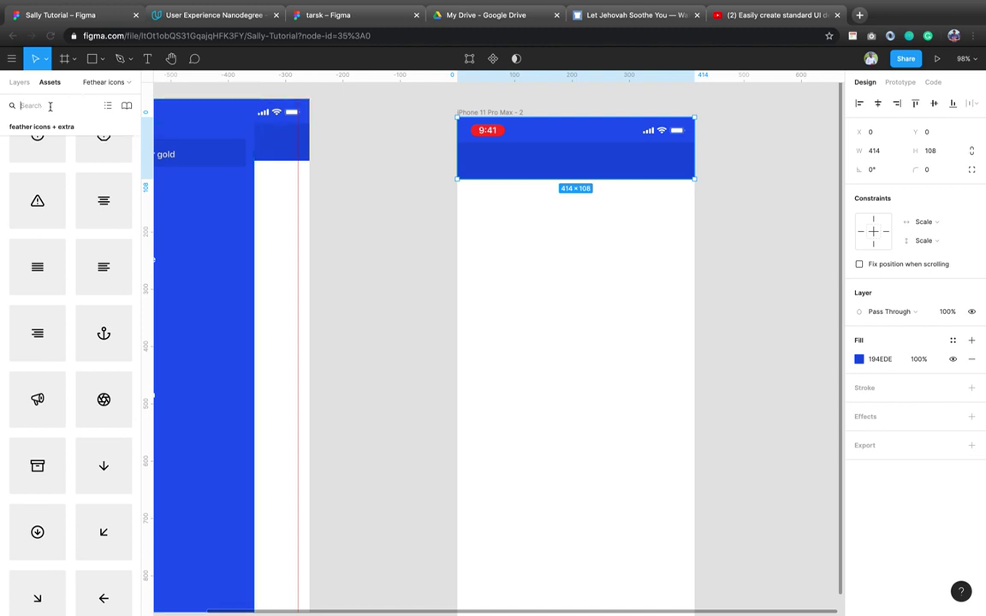
Search assets for 'men' and drop the 24×24 menu icon at X 24, Y 59 in the blue header.
{"action": "type", "text": "me"}
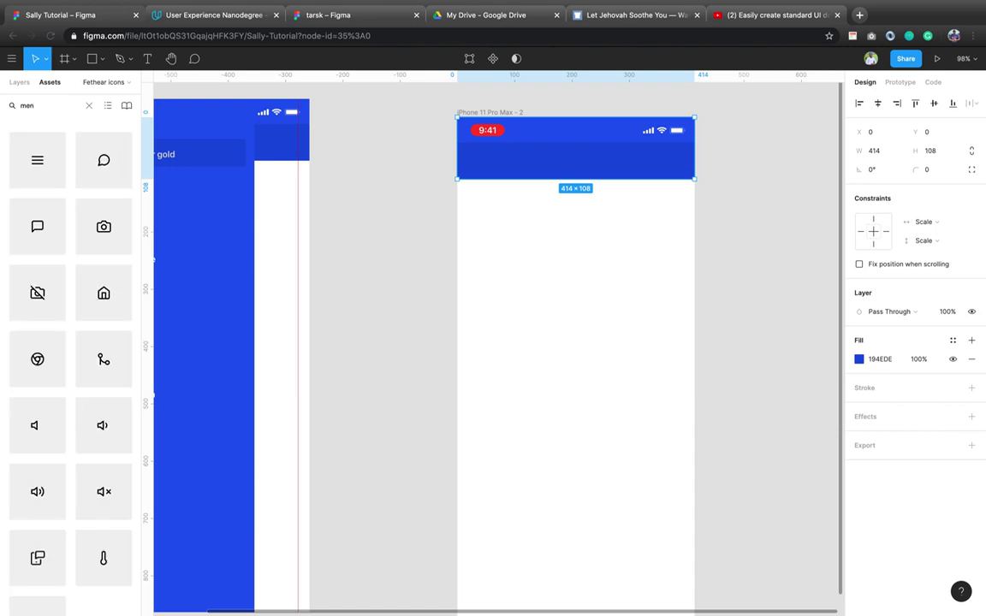
{"action": "type", "text": "n"}
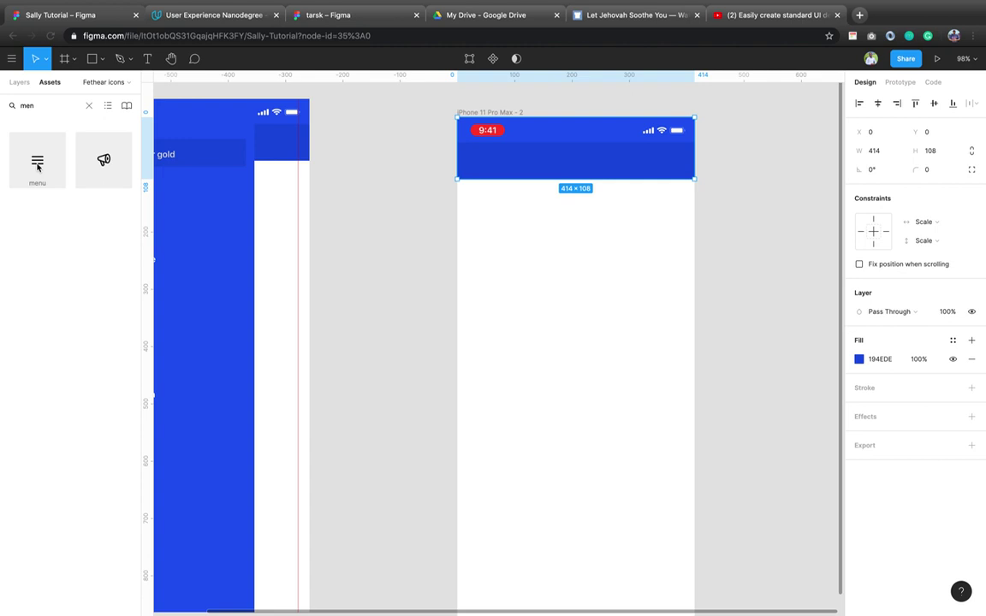
{"action": "left_click_drag", "start_coordinate": [37, 166], "coordinate": [479, 164]}
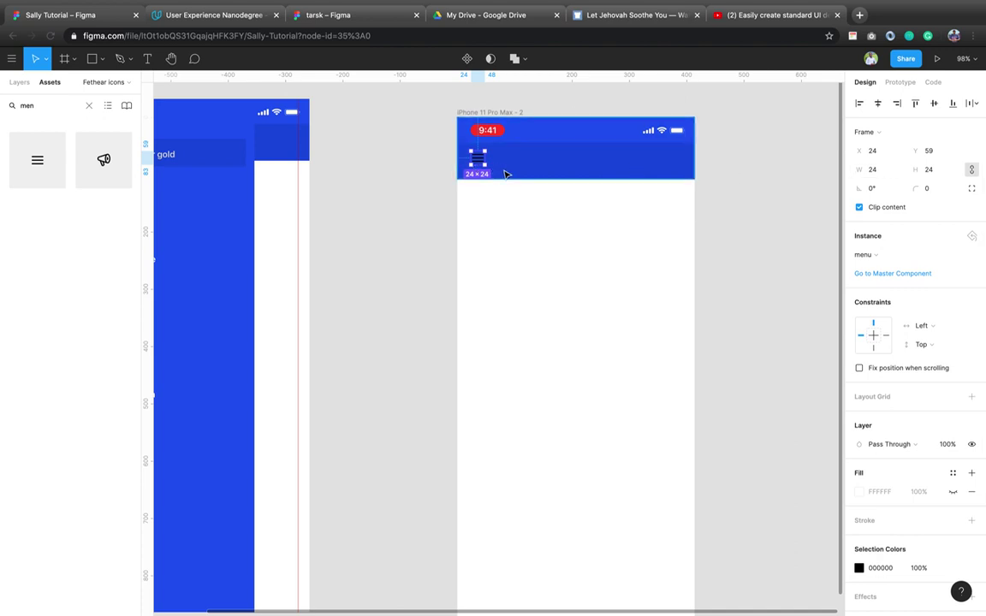
{"action": "scroll", "coordinate": [459, 173], "scroll_direction": "up", "scroll_amount": 5}
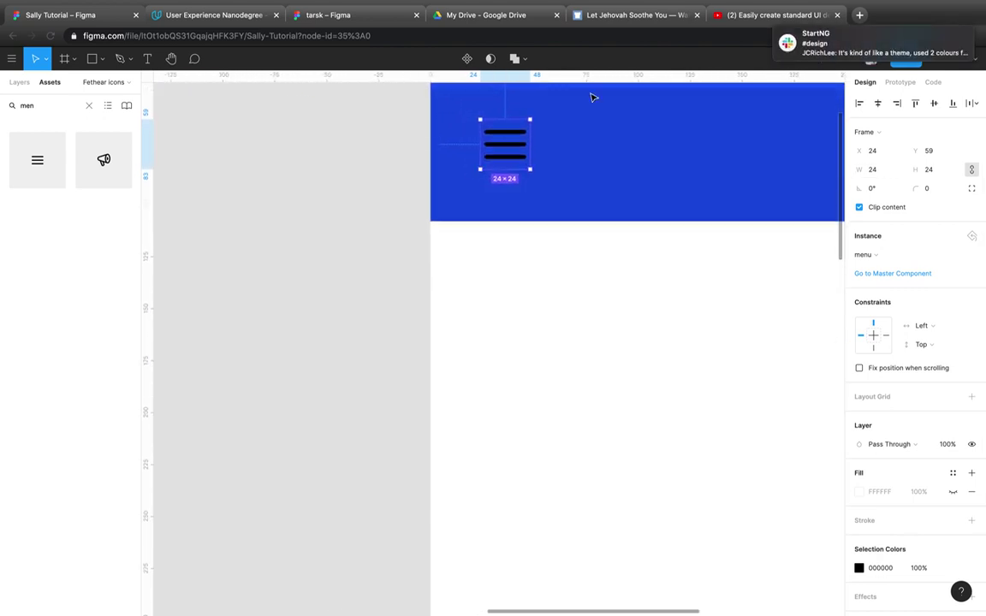
{"action": "scroll", "coordinate": [526, 164], "scroll_direction": "down", "scroll_amount": 5}
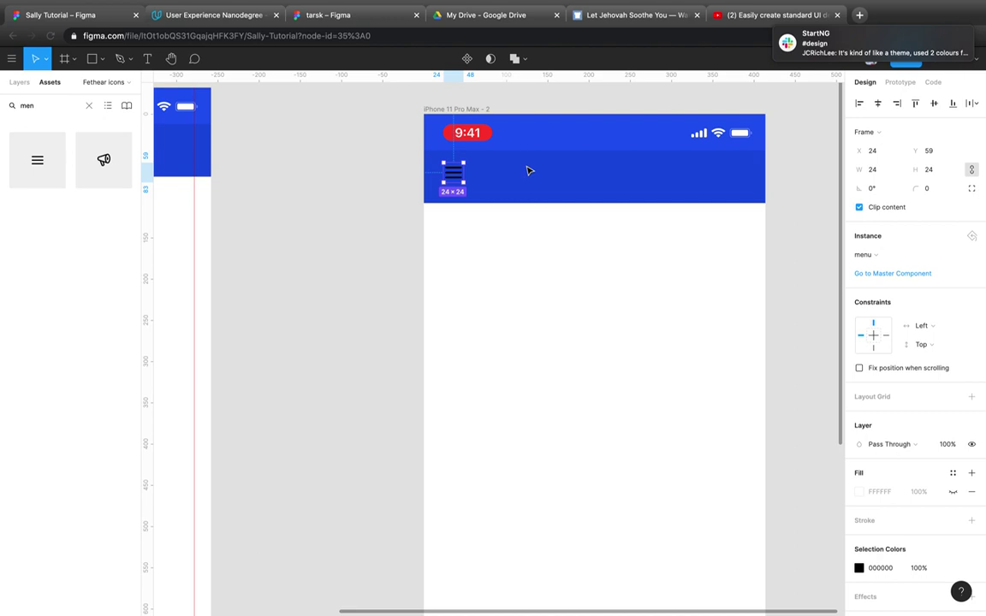
{"action": "scroll", "coordinate": [443, 167], "scroll_direction": "down", "scroll_amount": 1}
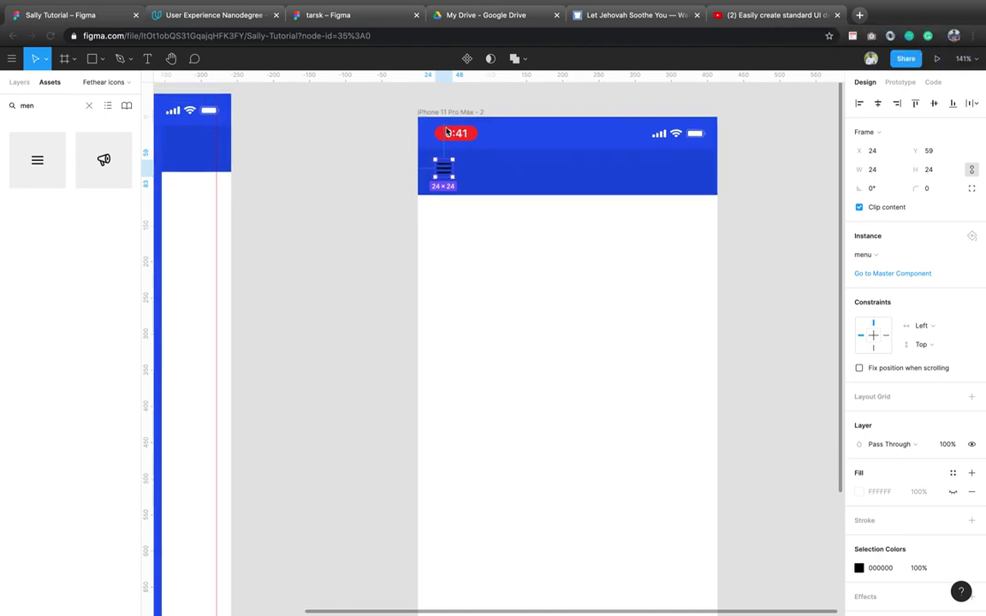
Add a Columns layout grid to the second iPhone frame.
{"action": "left_click", "coordinate": [465, 114]}
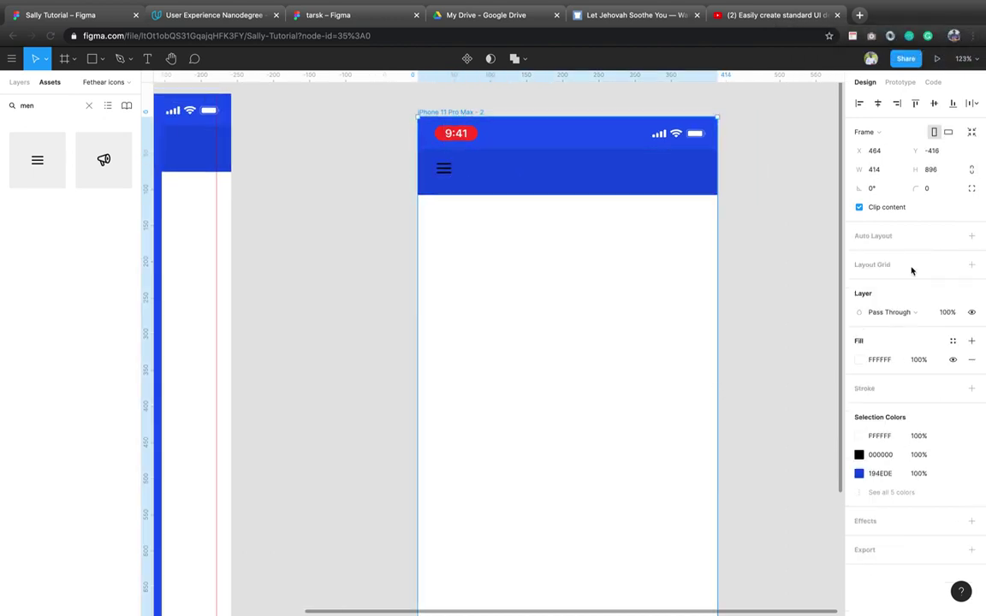
{"action": "left_click", "coordinate": [972, 264]}
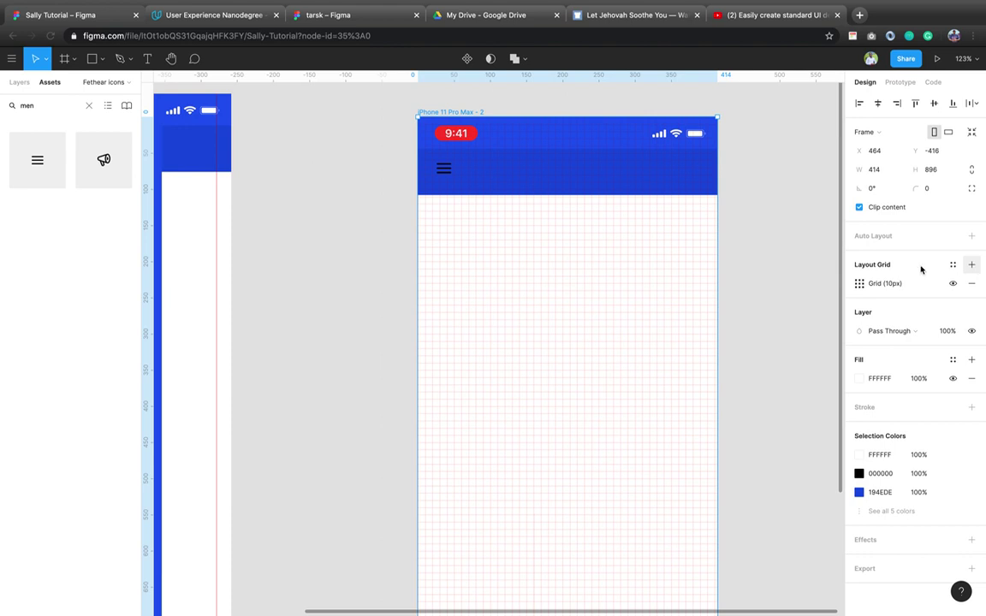
{"action": "left_click", "coordinate": [860, 283]}
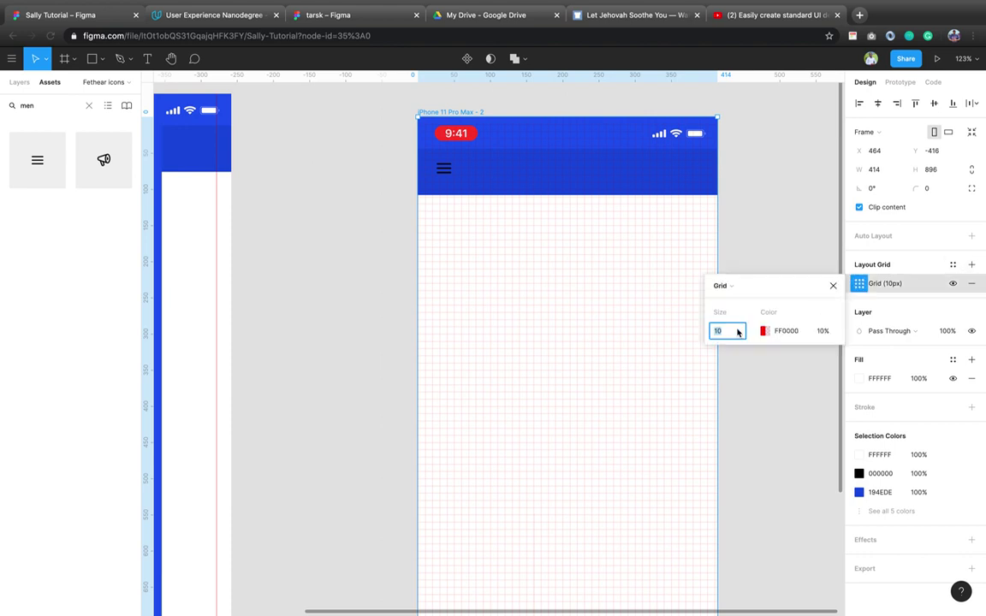
{"action": "left_click", "coordinate": [728, 286]}
{"action": "left_click", "coordinate": [738, 300]}
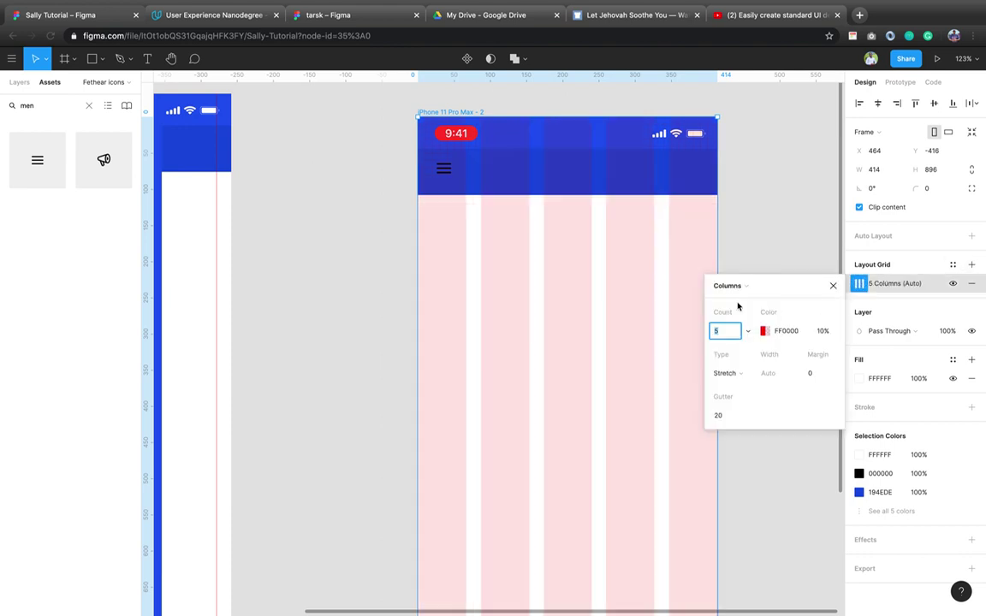
Set the column grid margin to 20 and the column count to 8.
{"action": "left_click", "coordinate": [829, 380]}
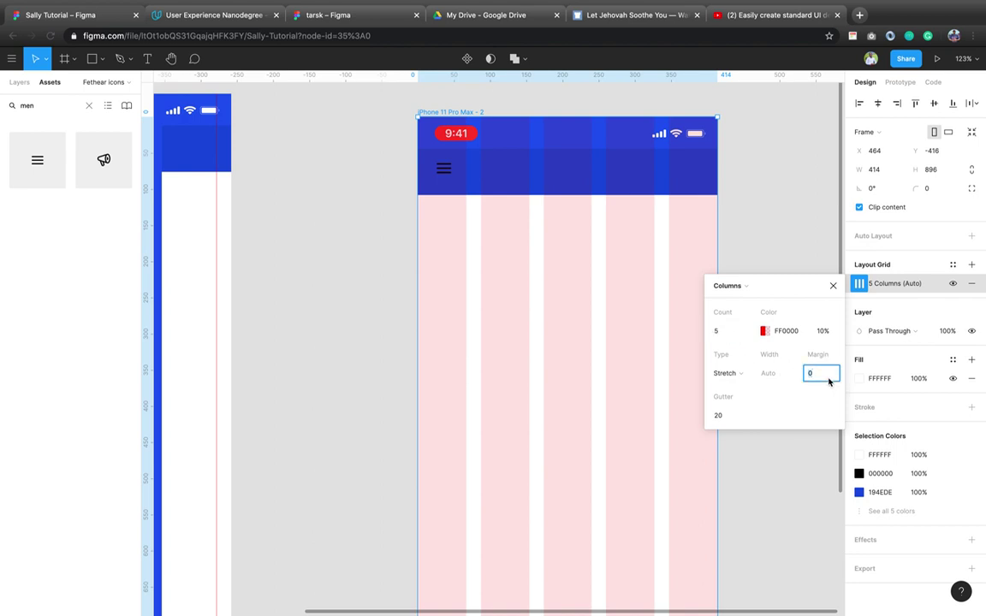
{"action": "type", "text": "20"}
{"action": "key", "text": "Return"}
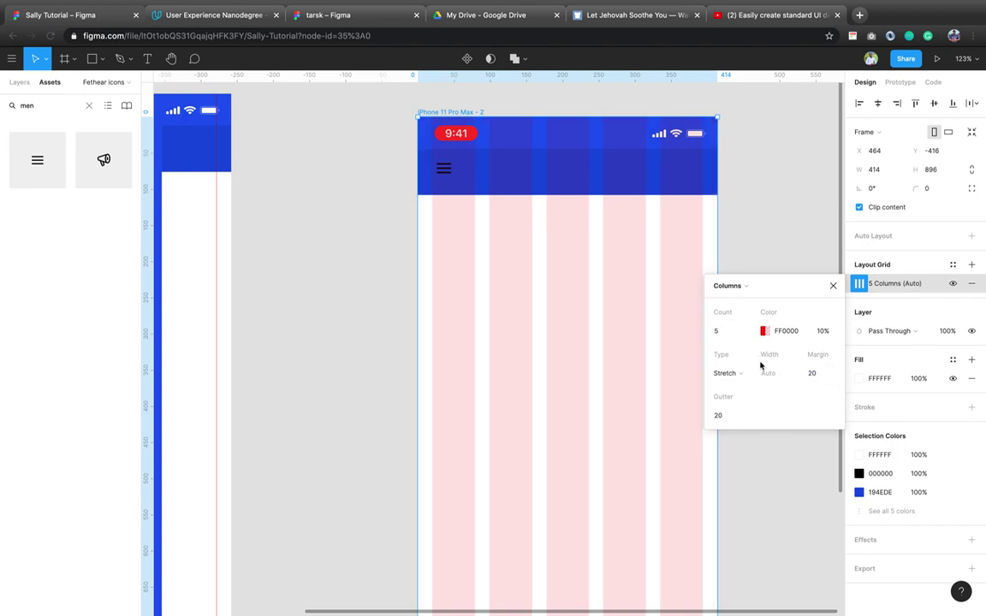
{"action": "left_click", "coordinate": [735, 334]}
{"action": "type", "text": "8"}
{"action": "key", "text": "Return"}
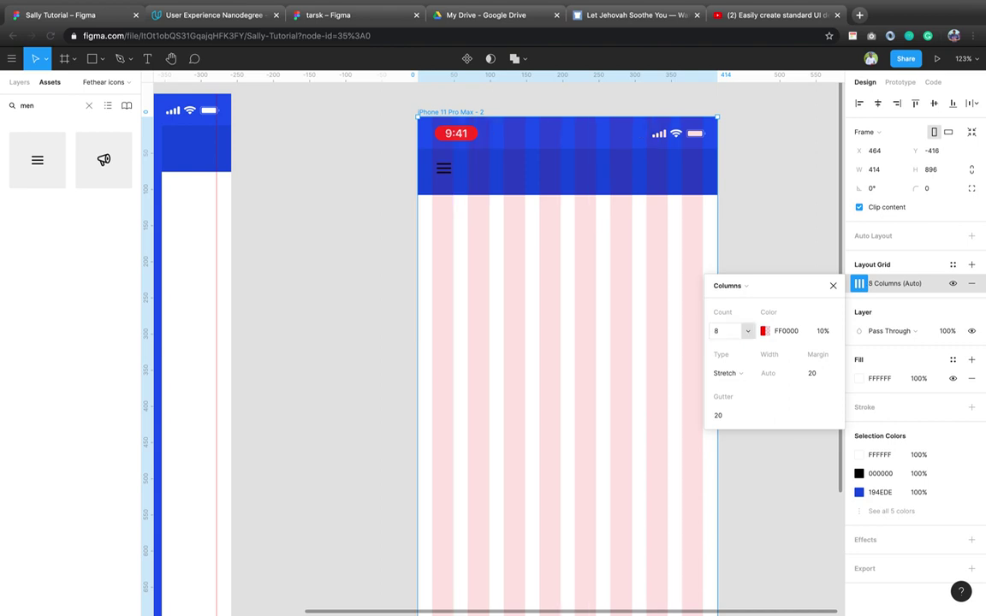
Move the menu icon to X 20, Y 61 and pull a vertical guide to the left margin.
{"action": "left_click", "coordinate": [447, 174]}
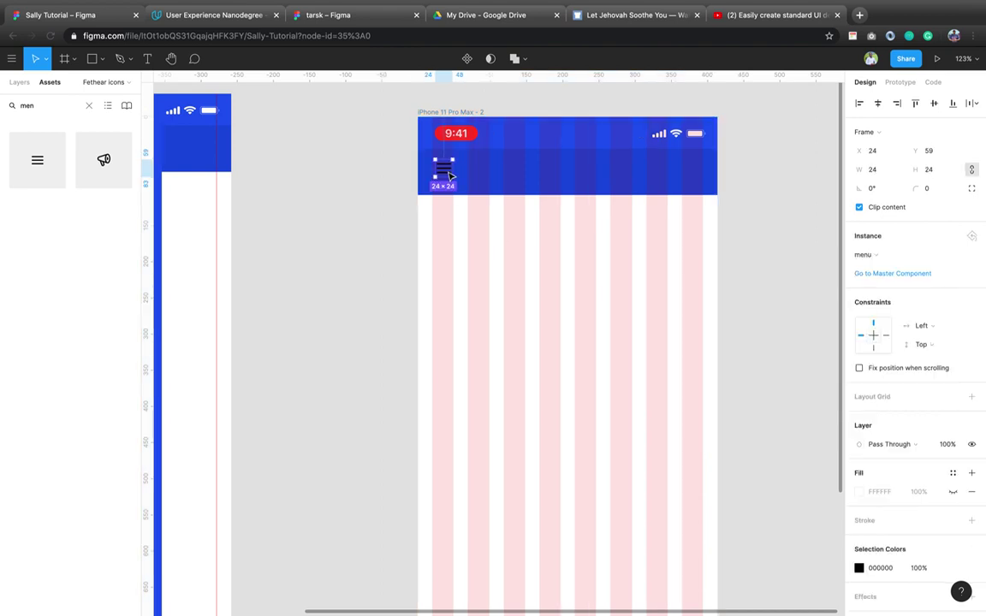
{"action": "left_click_drag", "start_coordinate": [450, 175], "coordinate": [446, 177]}
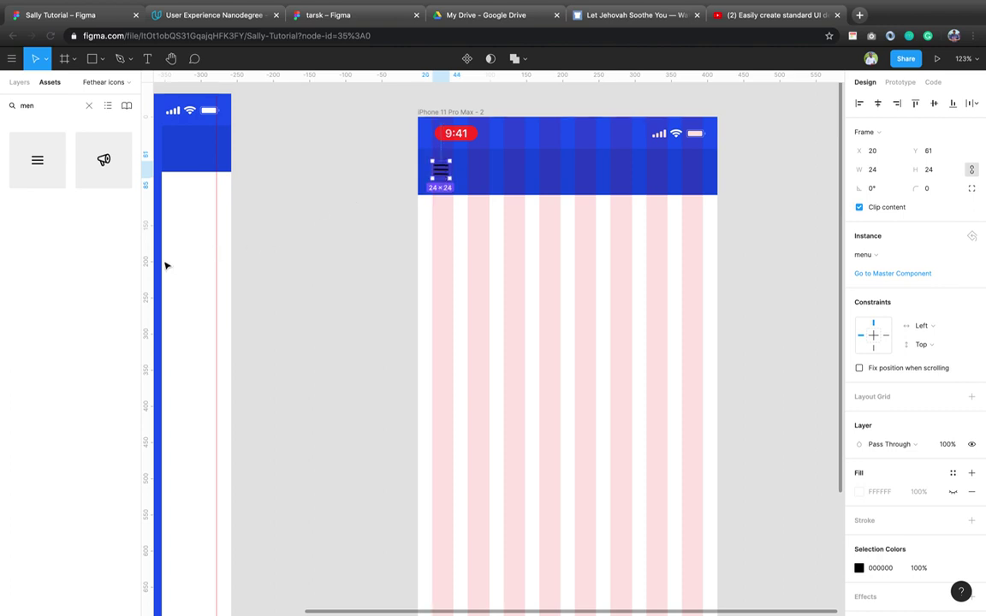
{"action": "left_click_drag", "start_coordinate": [166, 270], "coordinate": [433, 281]}
Place a vertical guide at the frame's right margin and select the whole phone frame.
{"action": "scroll", "coordinate": [432, 282], "scroll_direction": "up", "scroll_amount": 5}
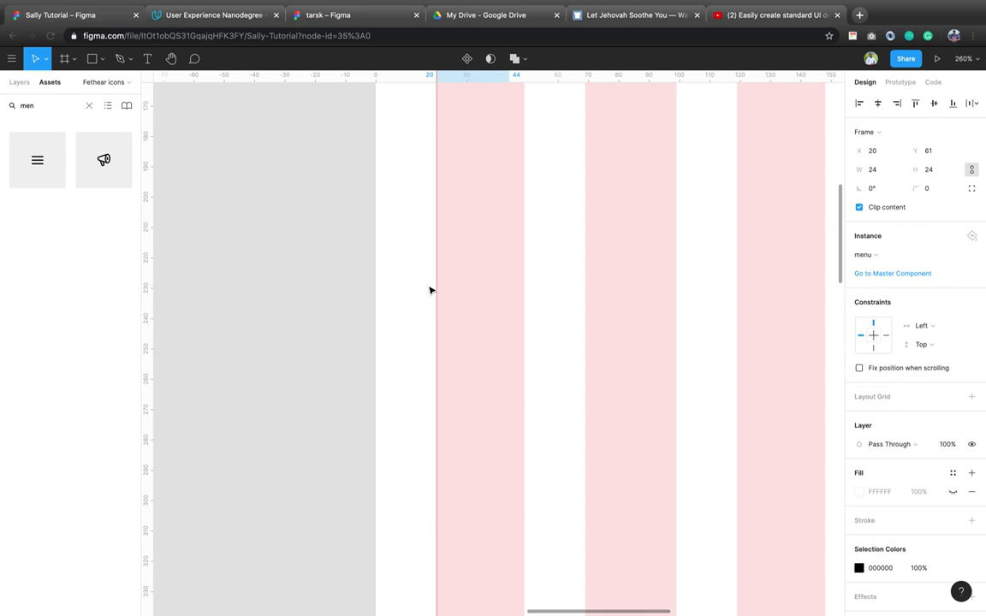
{"action": "scroll", "coordinate": [430, 290], "scroll_direction": "up", "scroll_amount": 2}
{"action": "scroll", "coordinate": [429, 288], "scroll_direction": "down", "scroll_amount": 5}
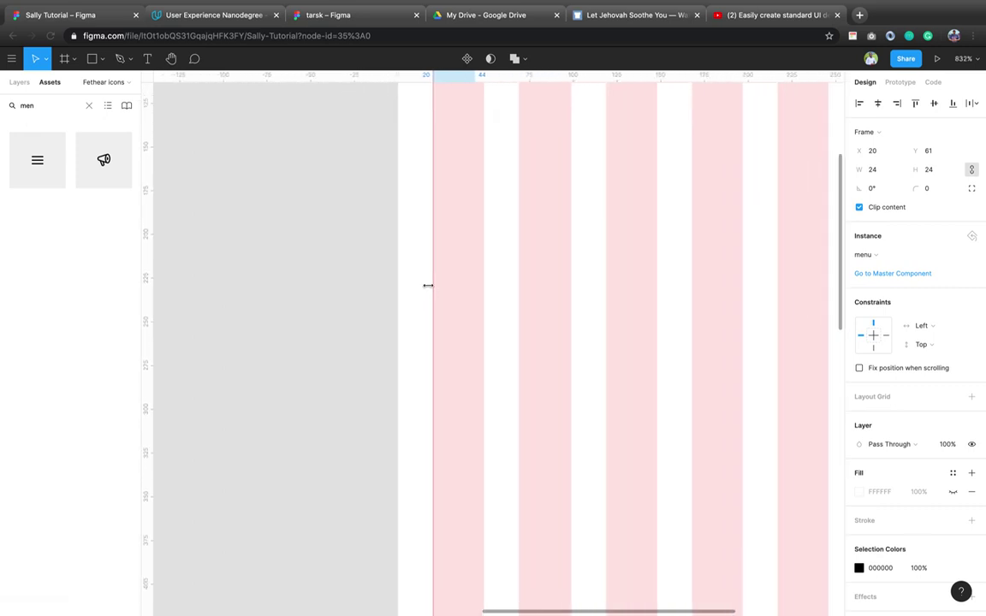
{"action": "scroll", "coordinate": [430, 287], "scroll_direction": "down", "scroll_amount": 6}
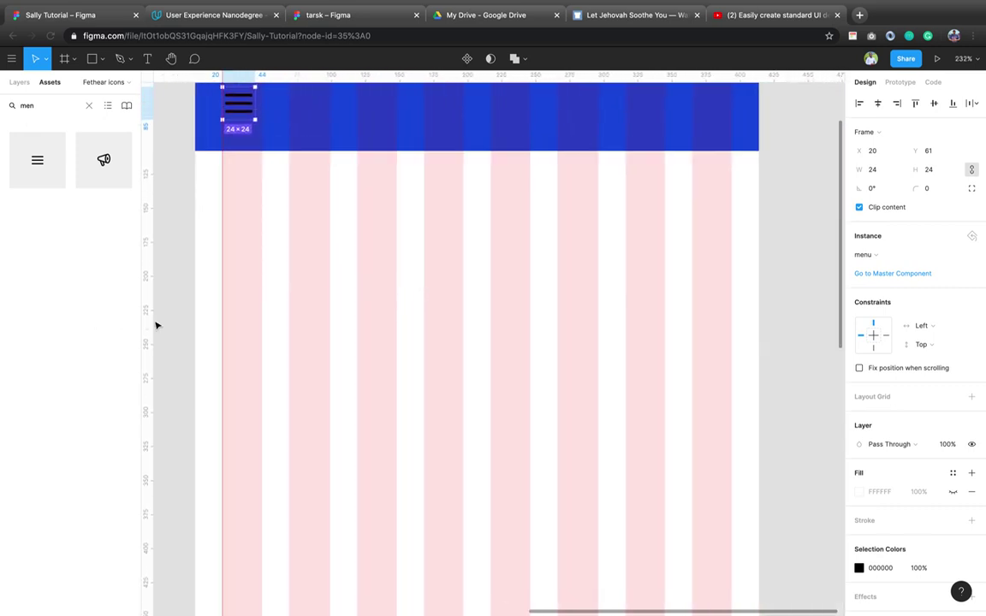
{"action": "left_click_drag", "start_coordinate": [440, 351], "coordinate": [731, 378]}
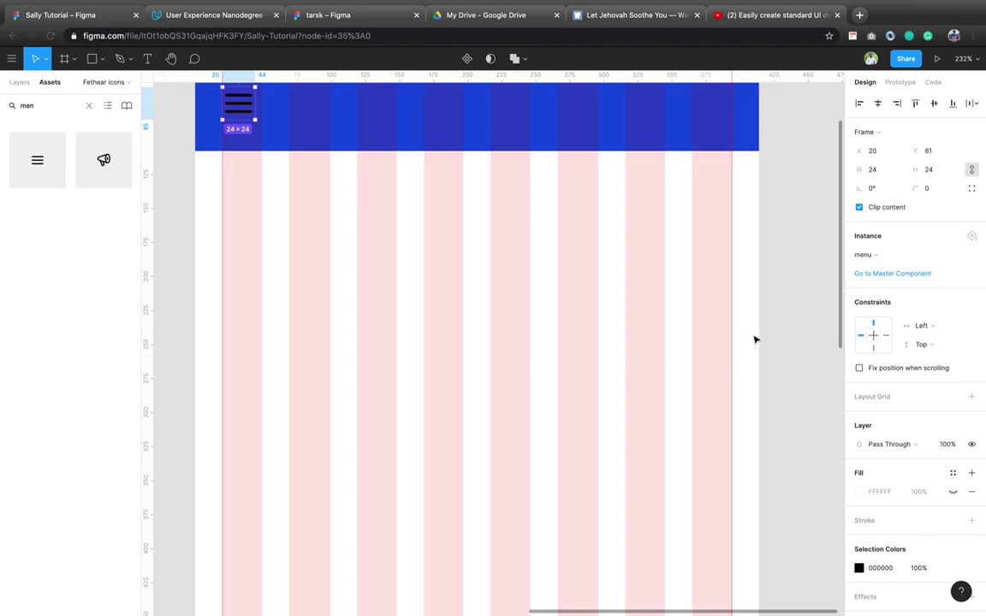
{"action": "scroll", "coordinate": [754, 340], "scroll_direction": "up", "scroll_amount": 5}
{"action": "scroll", "coordinate": [754, 339], "scroll_direction": "down", "scroll_amount": 5}
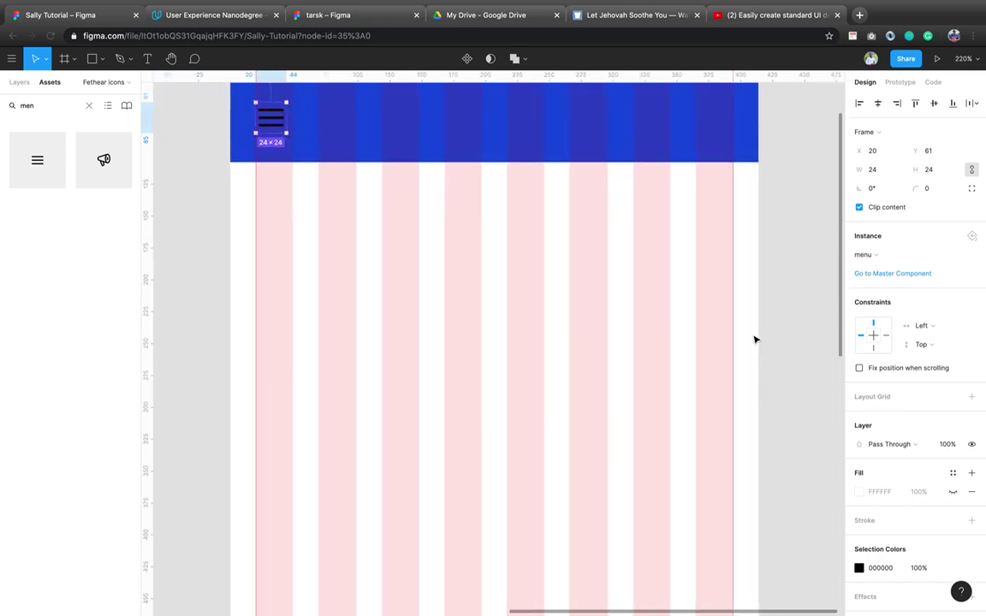
{"action": "scroll", "coordinate": [754, 339], "scroll_direction": "down", "scroll_amount": 4}
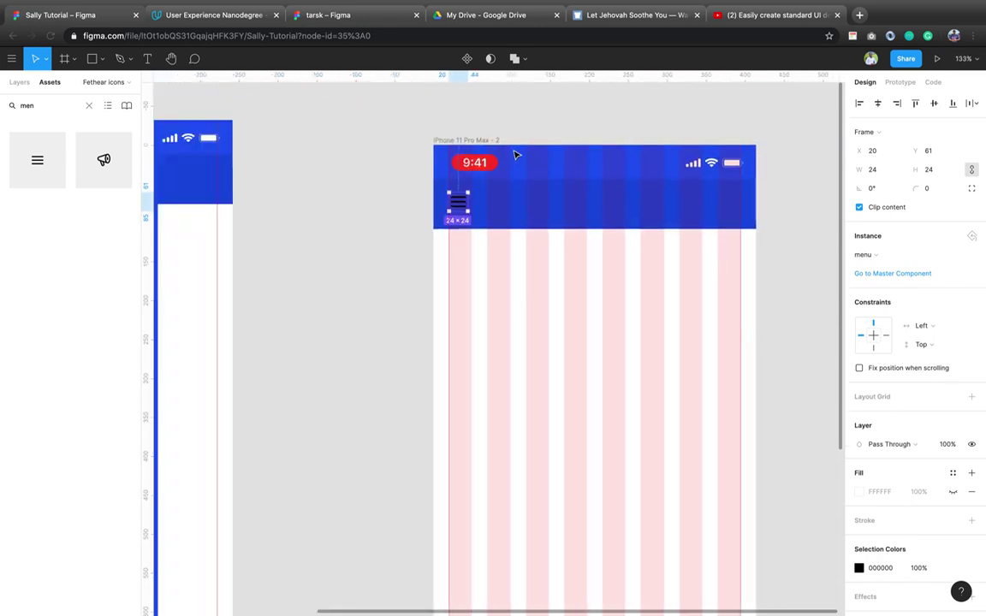
{"action": "left_click", "coordinate": [482, 141]}
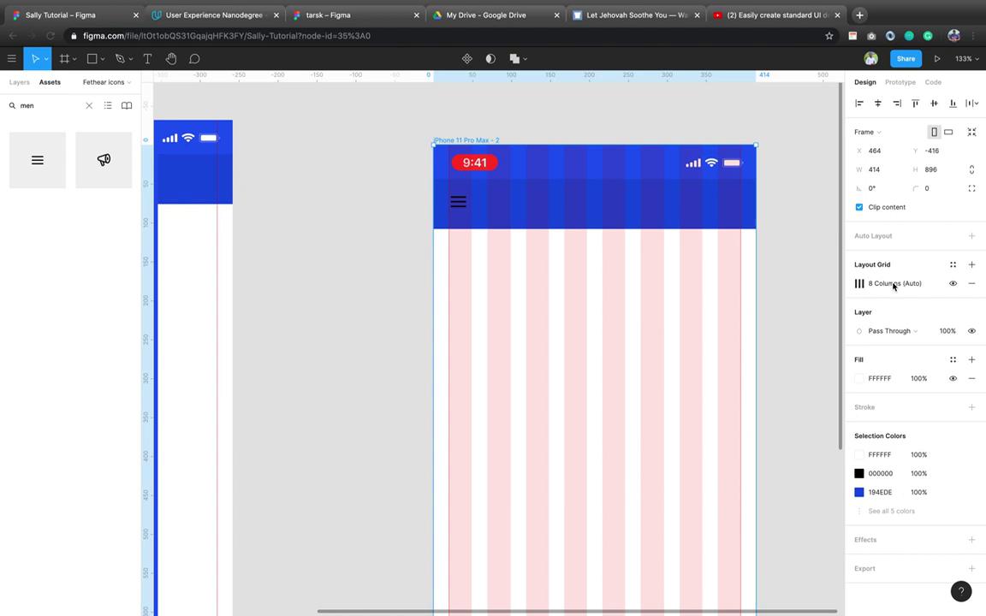
Hide the phone frame's column grid.
{"action": "left_click", "coordinate": [952, 283]}
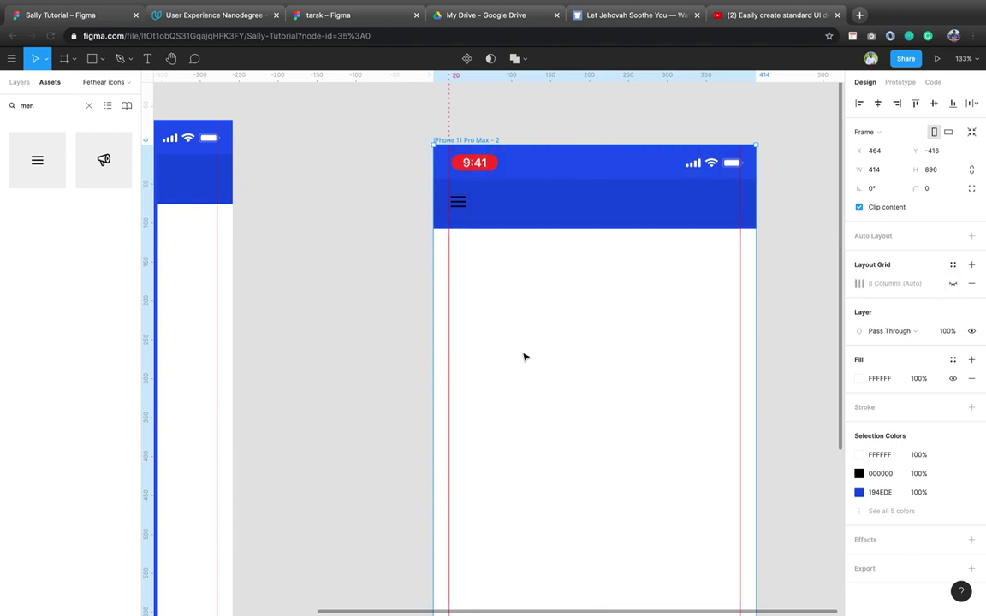
{"action": "scroll", "coordinate": [525, 357], "scroll_direction": "down", "scroll_amount": 2}
{"action": "scroll", "coordinate": [525, 357], "scroll_direction": "right", "scroll_amount": 2}
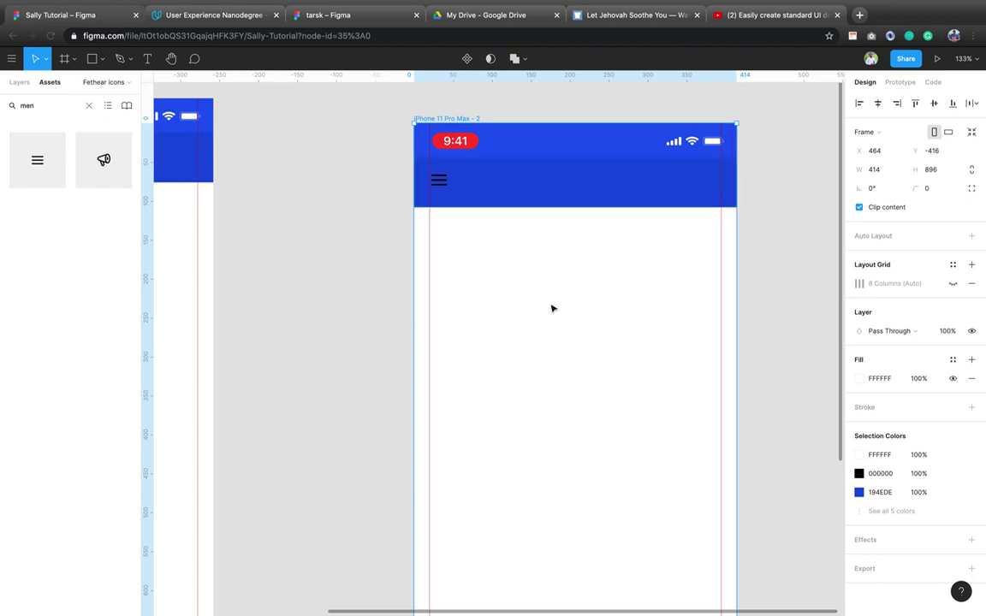
{"action": "scroll", "coordinate": [416, 380], "scroll_direction": "down", "scroll_amount": 5}
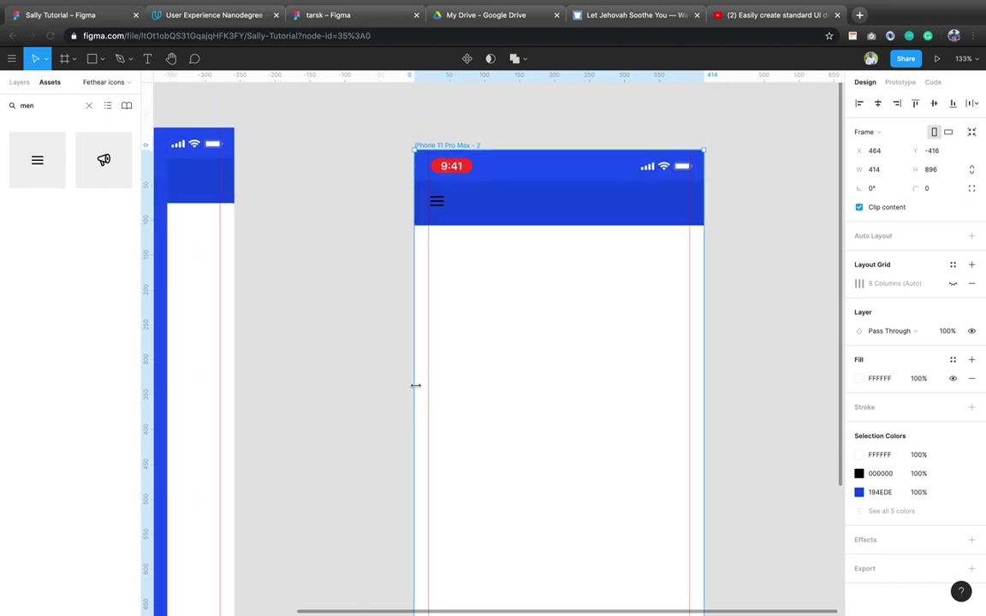
{"action": "scroll", "coordinate": [415, 386], "scroll_direction": "down", "scroll_amount": 2}
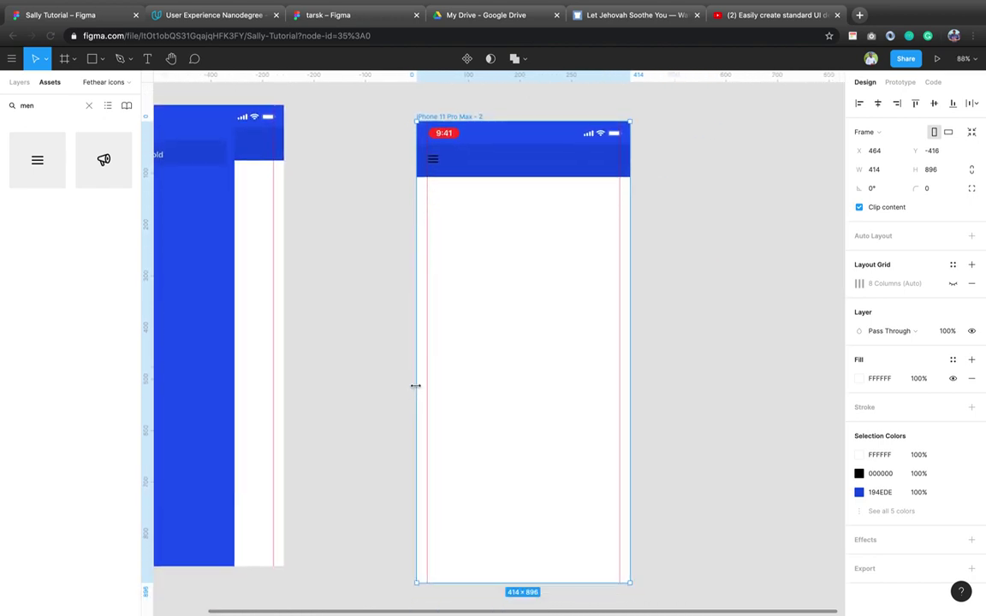
Recolour the hamburger menu icon from 000000 to FFFFFF and nudge it down to Y 65.
{"action": "left_click", "coordinate": [434, 165]}
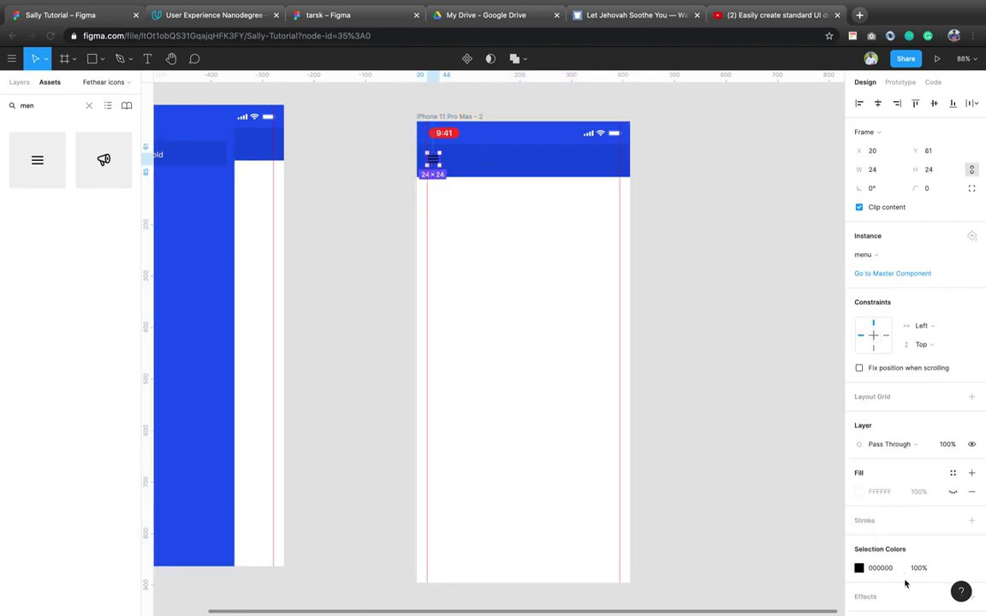
{"action": "left_click", "coordinate": [881, 568]}
{"action": "type", "text": "ffffff"}
{"action": "key", "text": "Return"}
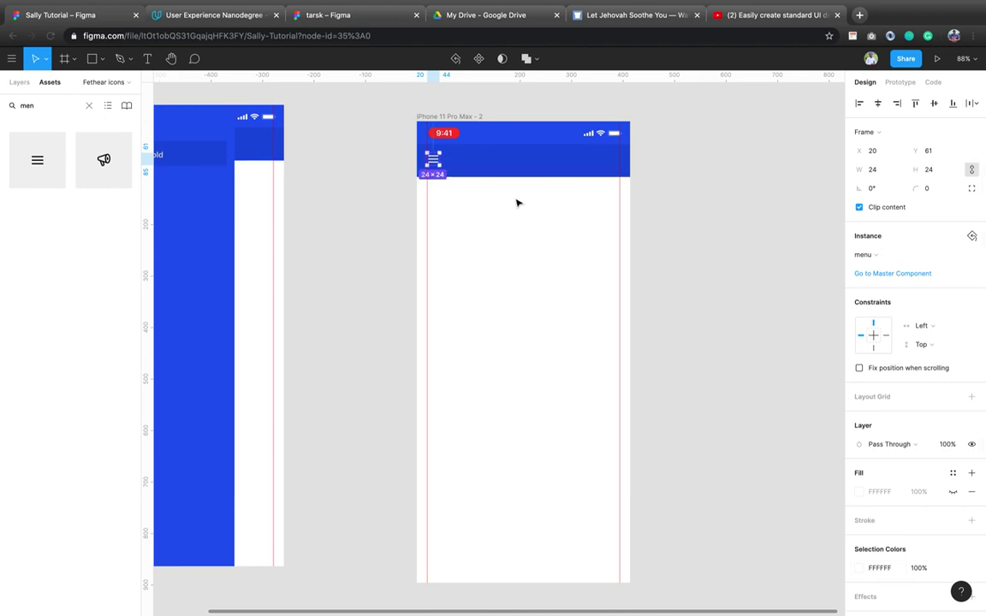
{"action": "key", "text": "Down"}
{"action": "key", "text": "Down"}
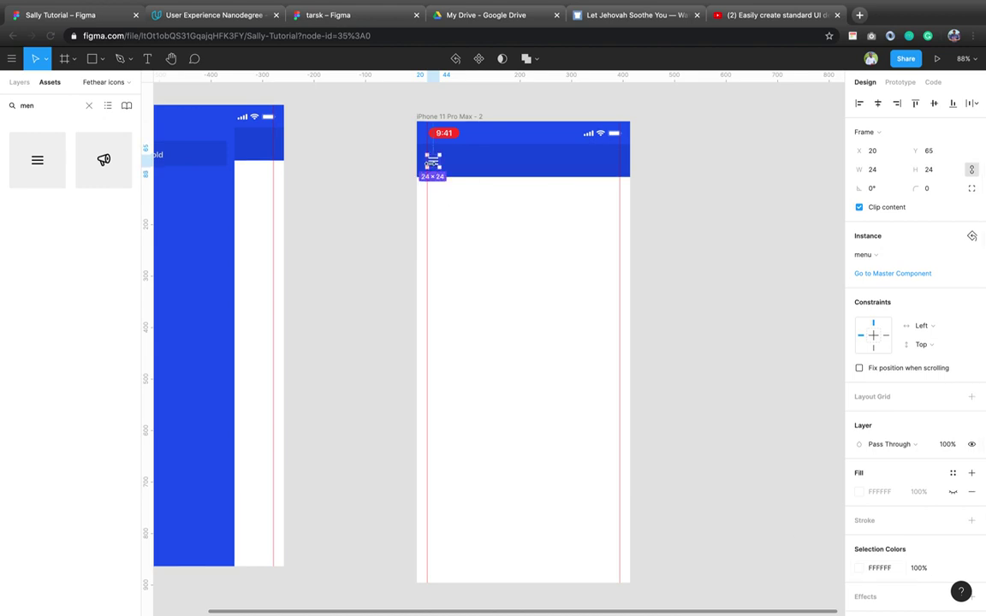
{"action": "key", "text": "Down"}
Draw a tall rectangle from the frame's top-left and fill it with the header blue.
{"action": "left_click", "coordinate": [205, 321]}
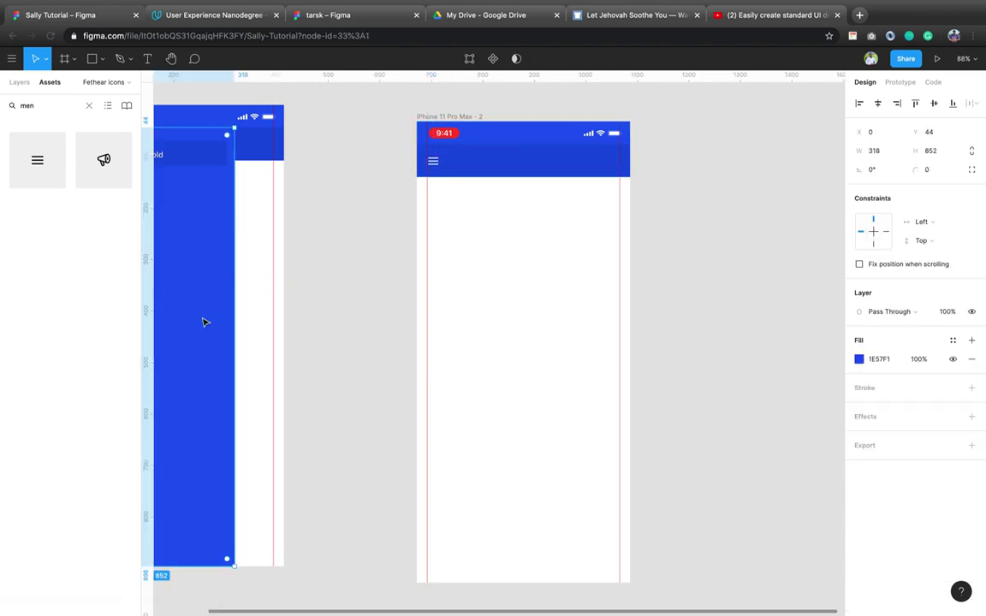
{"action": "left_click", "coordinate": [92, 58]}
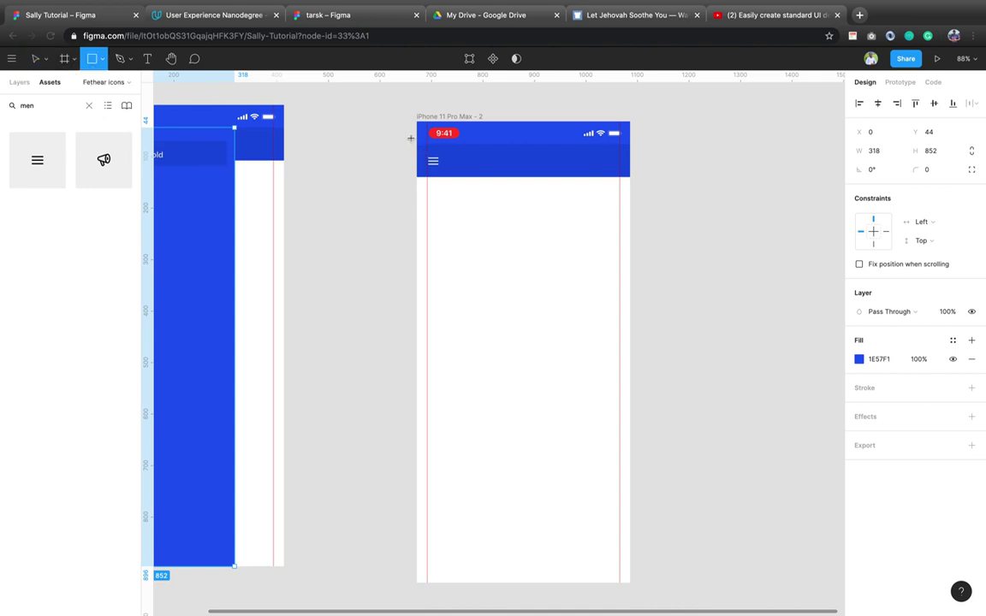
{"action": "mouse_move", "coordinate": [417, 145]}
{"action": "left_mouse_down"}
{"action": "mouse_move", "coordinate": [528, 273]}
{"action": "mouse_move", "coordinate": [535, 506]}
{"action": "mouse_move", "coordinate": [570, 587]}
{"action": "left_mouse_up"}
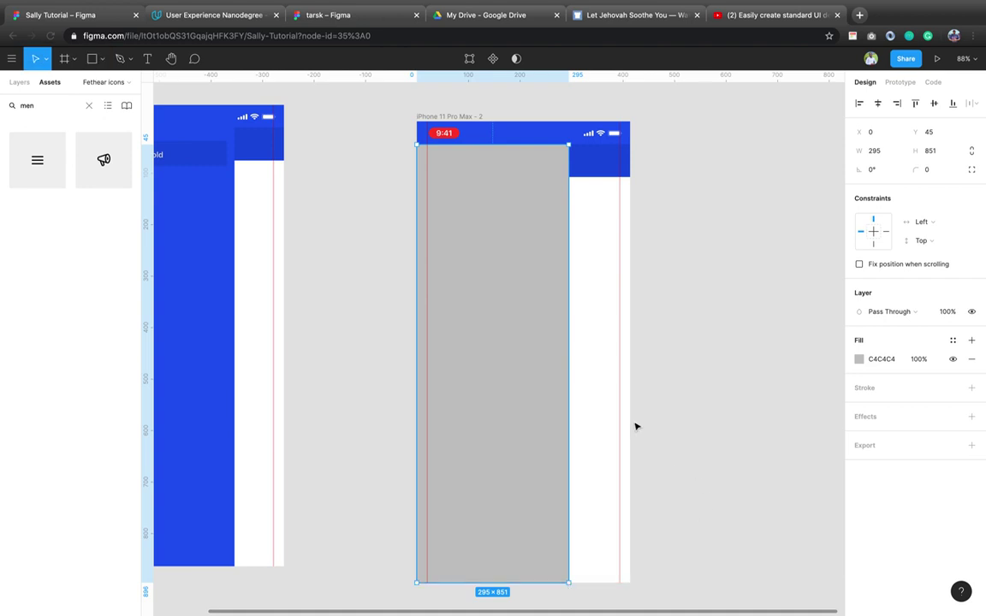
{"action": "key", "text": "i"}
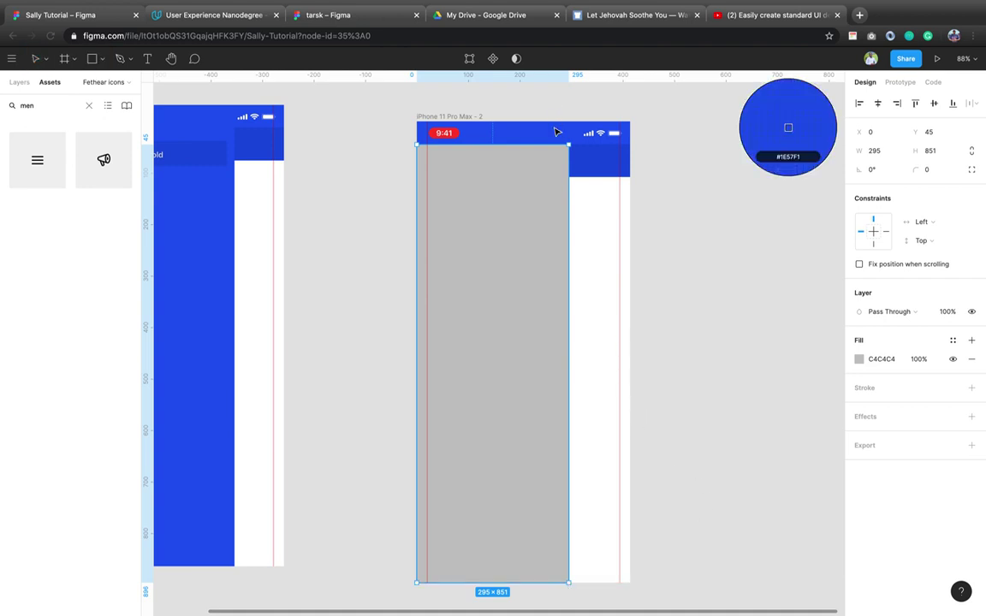
{"action": "left_click", "coordinate": [557, 130]}
{"action": "left_click", "coordinate": [711, 221]}
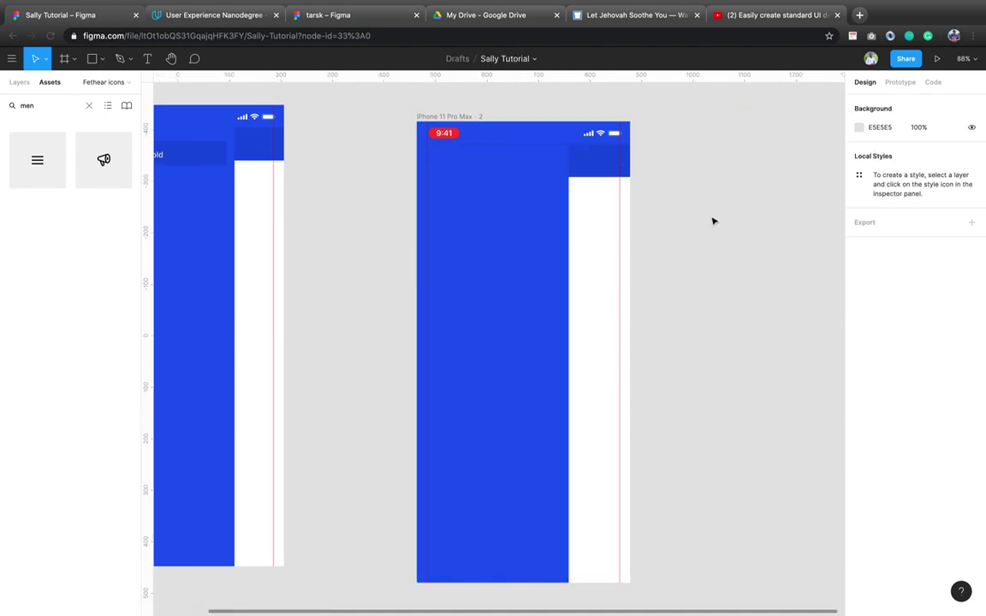
Extend the sidebar rectangle's top up one pixel so it is 295×852 at Y 44.
{"action": "left_click", "coordinate": [541, 160]}
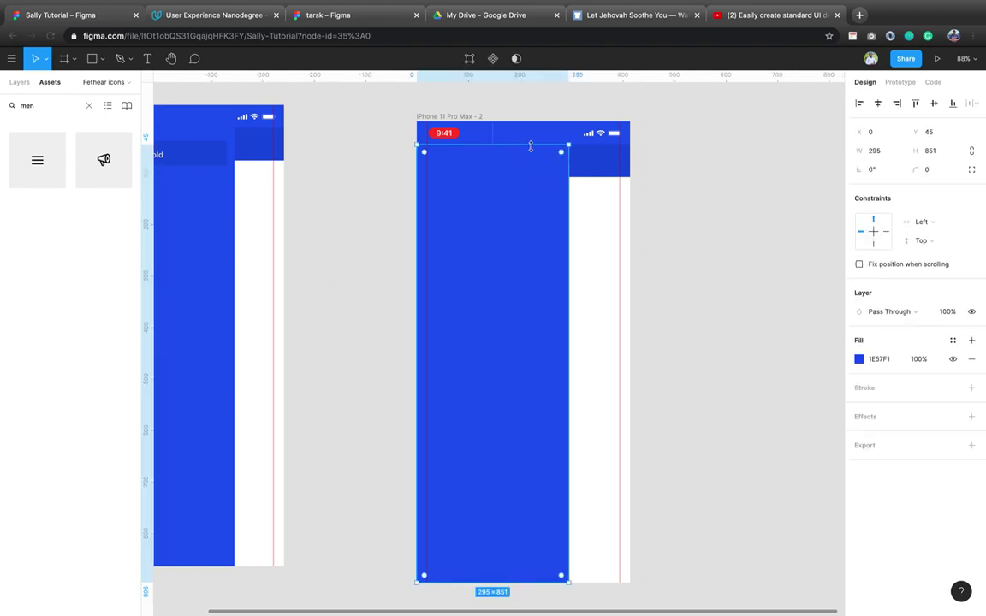
{"action": "left_click_drag", "start_coordinate": [531, 144], "coordinate": [532, 144]}
{"action": "left_click", "coordinate": [737, 186]}
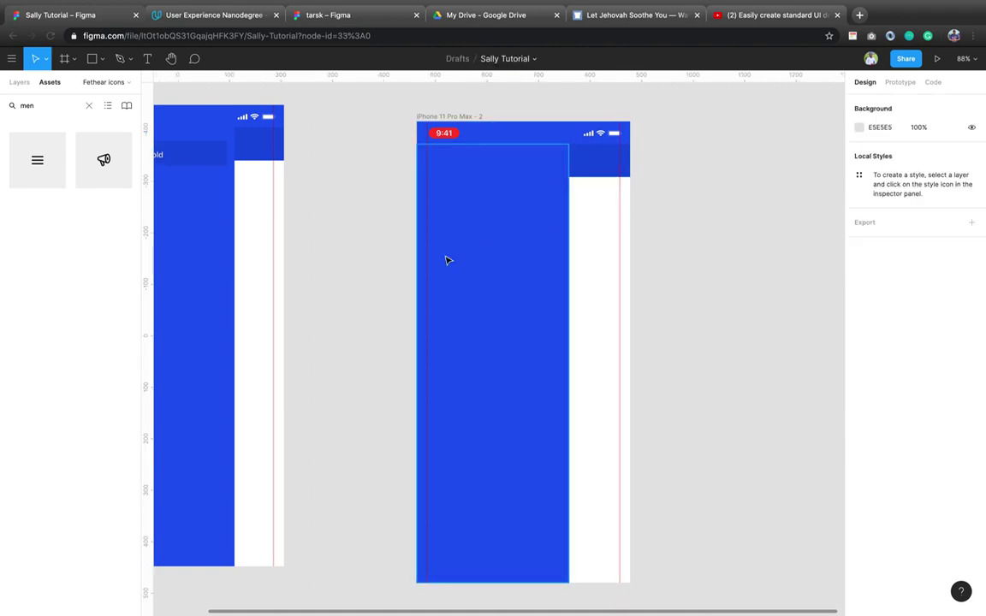
{"action": "scroll", "coordinate": [452, 210], "scroll_direction": "left", "scroll_amount": 1}
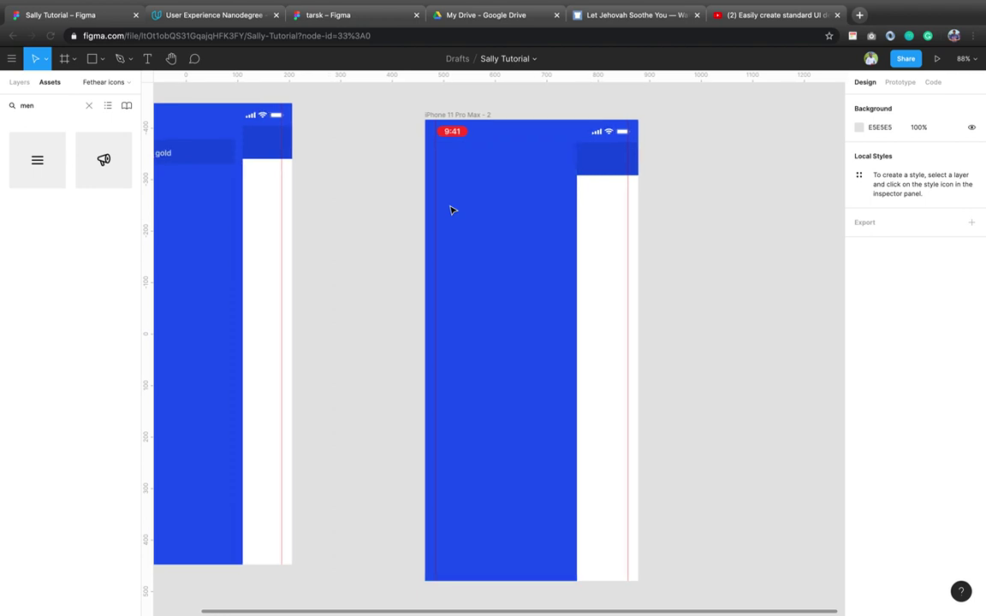
{"action": "scroll", "coordinate": [452, 210], "scroll_direction": "left", "scroll_amount": 6}
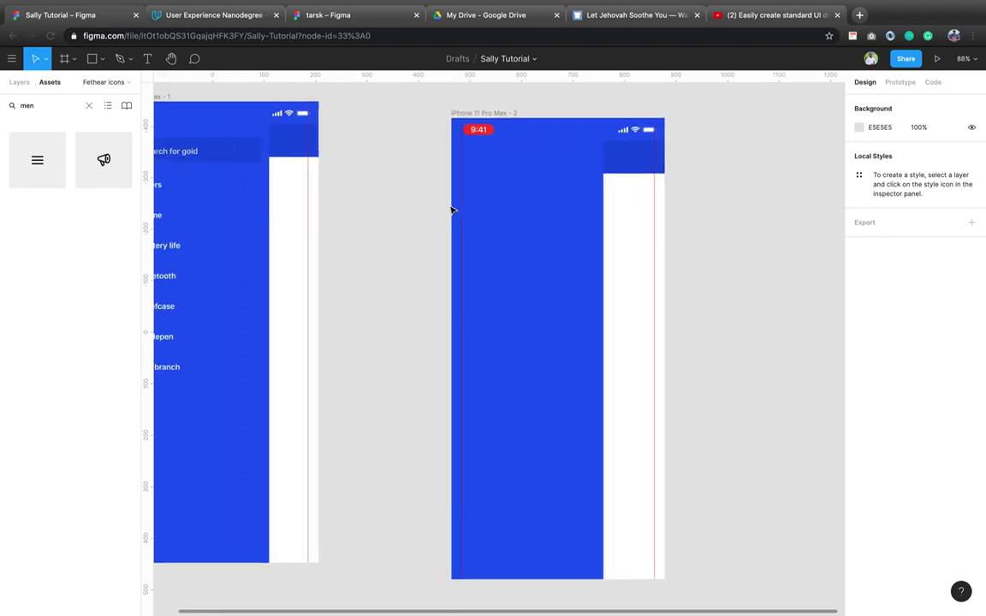
{"action": "scroll", "coordinate": [452, 209], "scroll_direction": "right", "scroll_amount": 8}
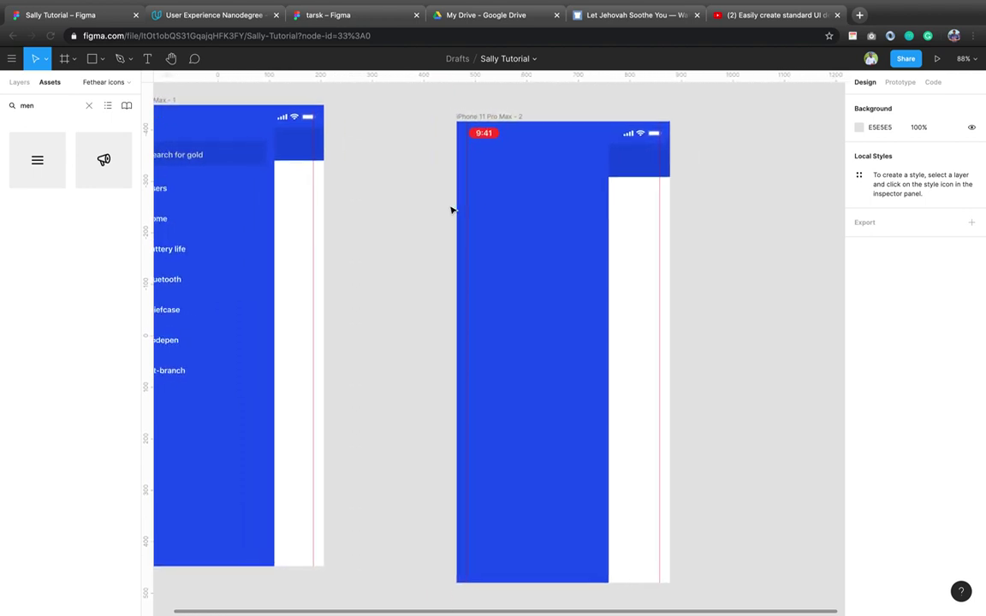
{"action": "scroll", "coordinate": [452, 210], "scroll_direction": "right", "scroll_amount": 2}
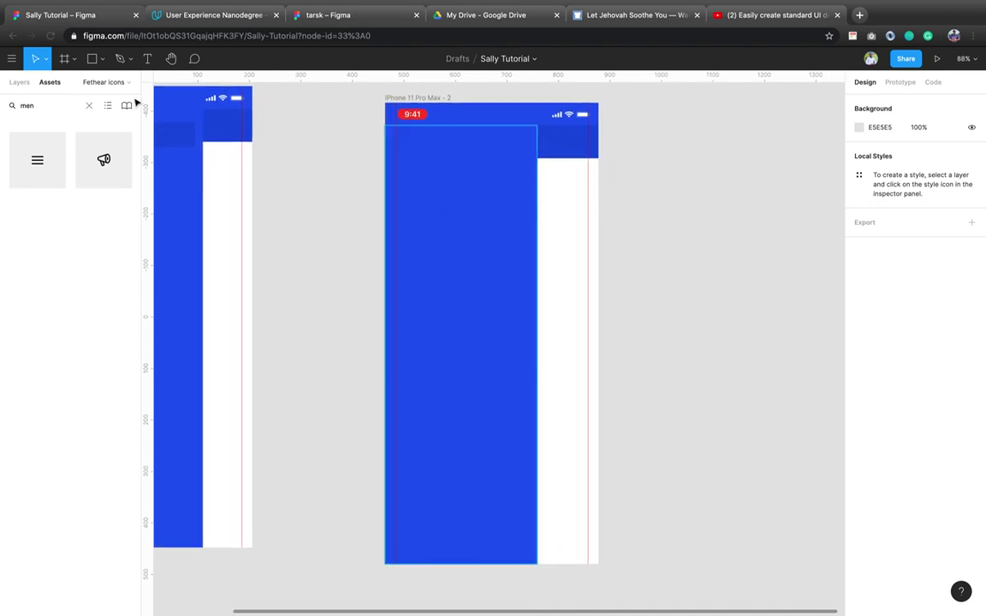
Draw a search-bar rectangle near the sidebar top, 48 px tall.
{"action": "left_click", "coordinate": [89, 62]}
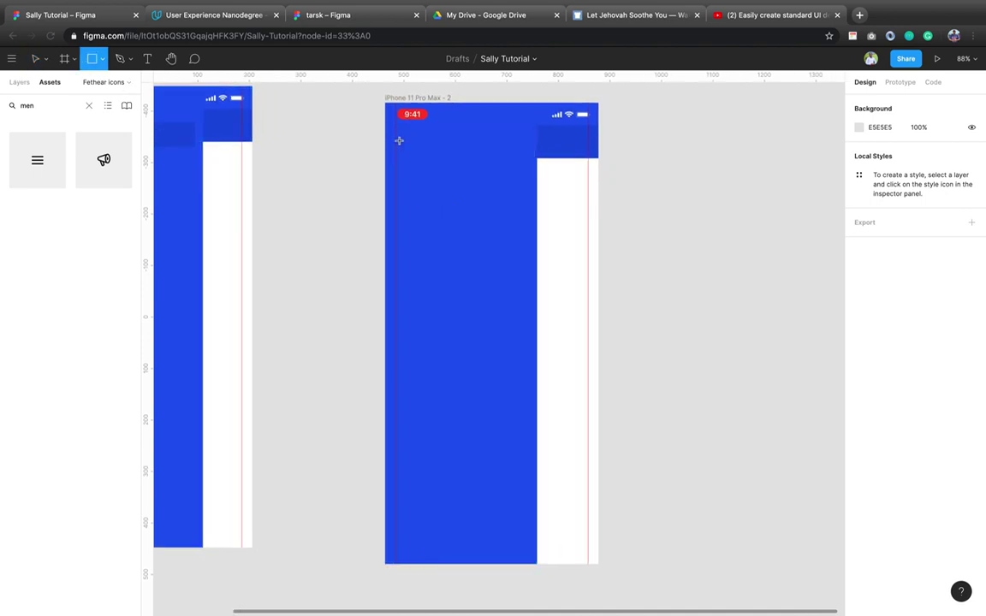
{"action": "left_click_drag", "start_coordinate": [396, 141], "coordinate": [525, 169]}
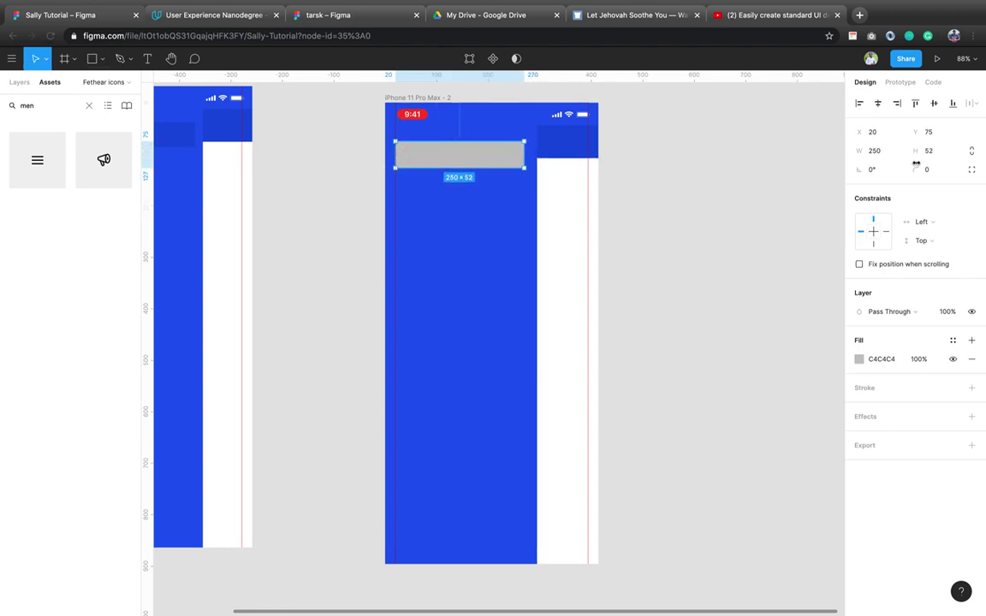
{"action": "left_click", "coordinate": [940, 157]}
{"action": "type", "text": "48"}
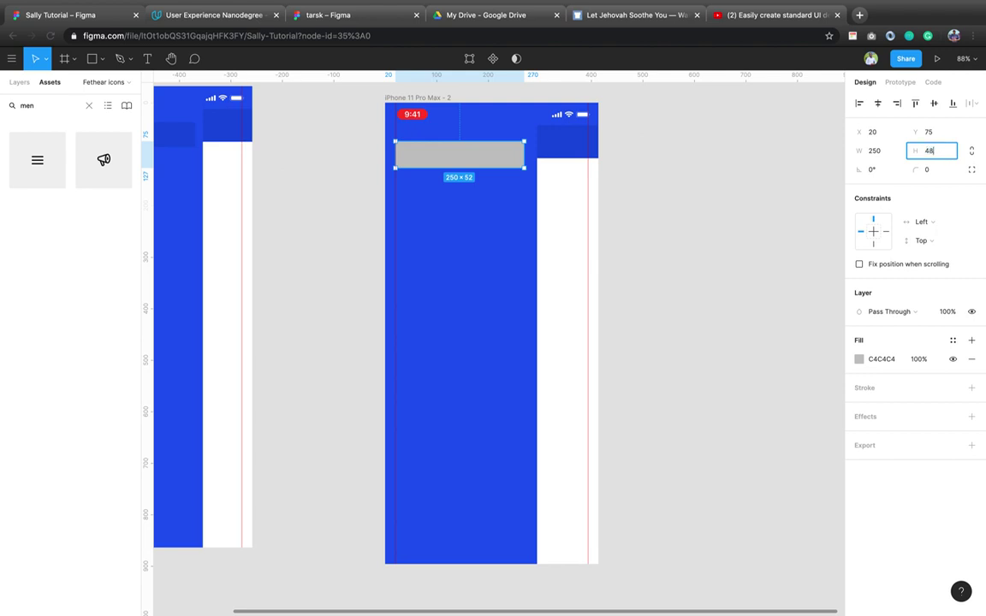
{"action": "key", "text": "Return"}
Give the search bar a 4 px corner radius and fill it with the sidebar blue 194EDE.
{"action": "left_click", "coordinate": [940, 168]}
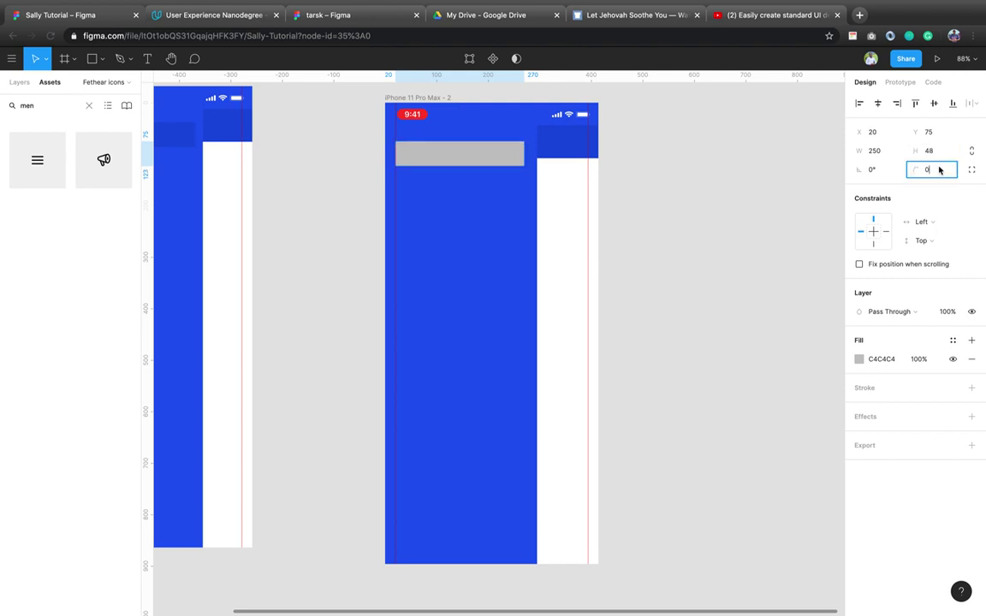
{"action": "type", "text": "8"}
{"action": "key", "text": "Return"}
{"action": "left_click", "coordinate": [939, 171]}
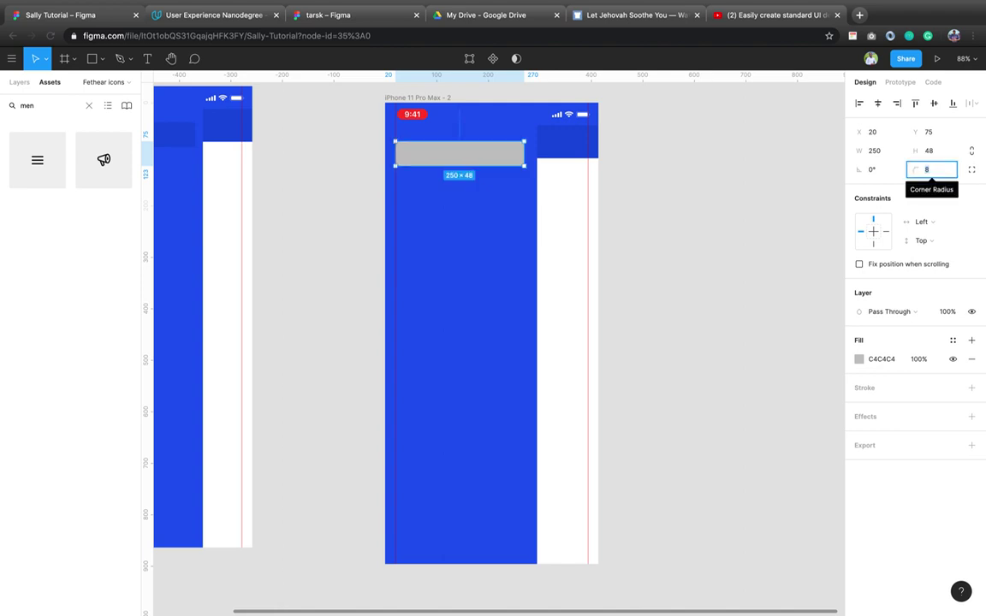
{"action": "type", "text": "4"}
{"action": "key", "text": "Return"}
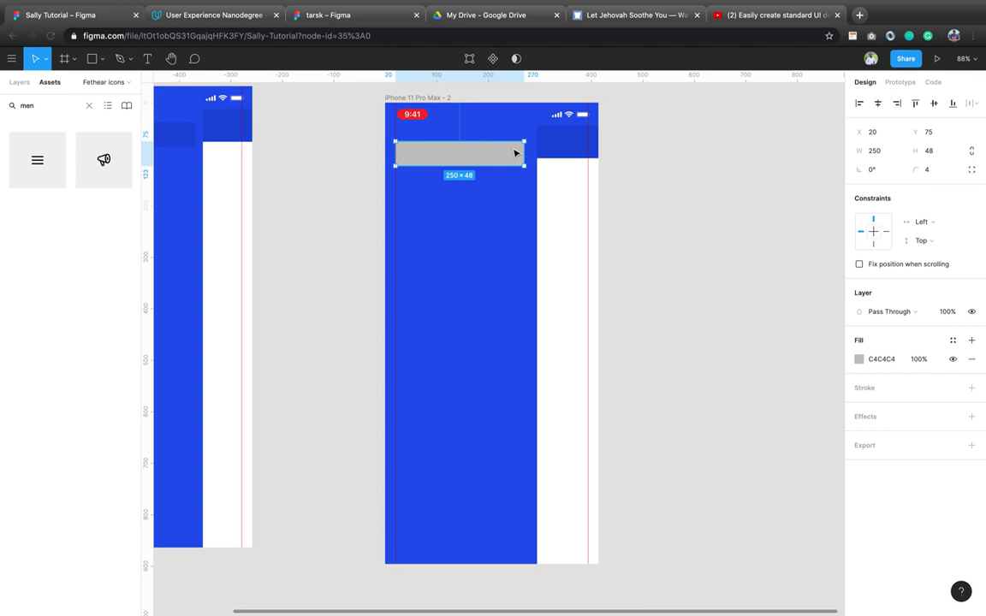
{"action": "key", "text": "i"}
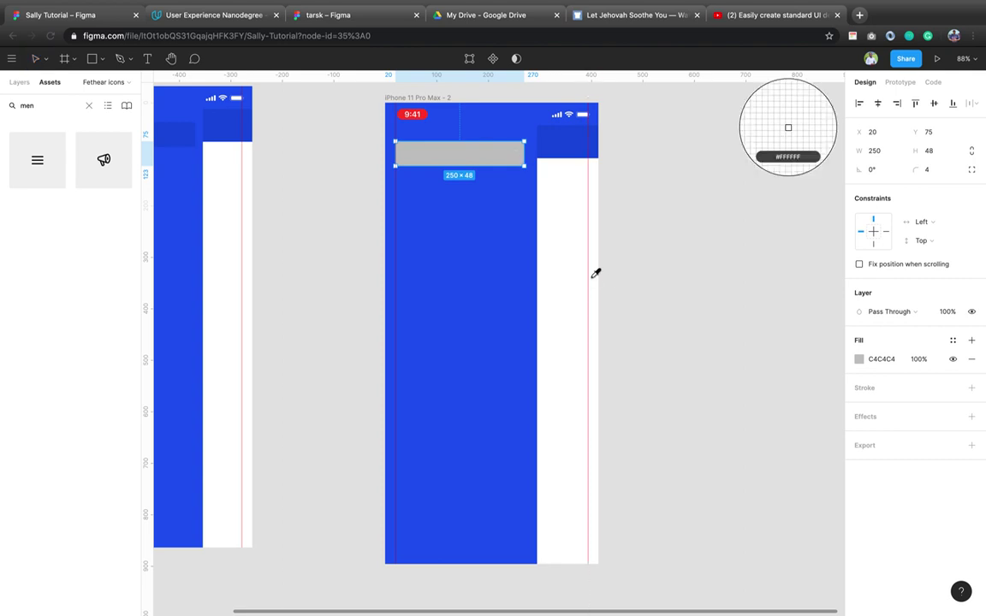
{"action": "left_click", "coordinate": [567, 146]}
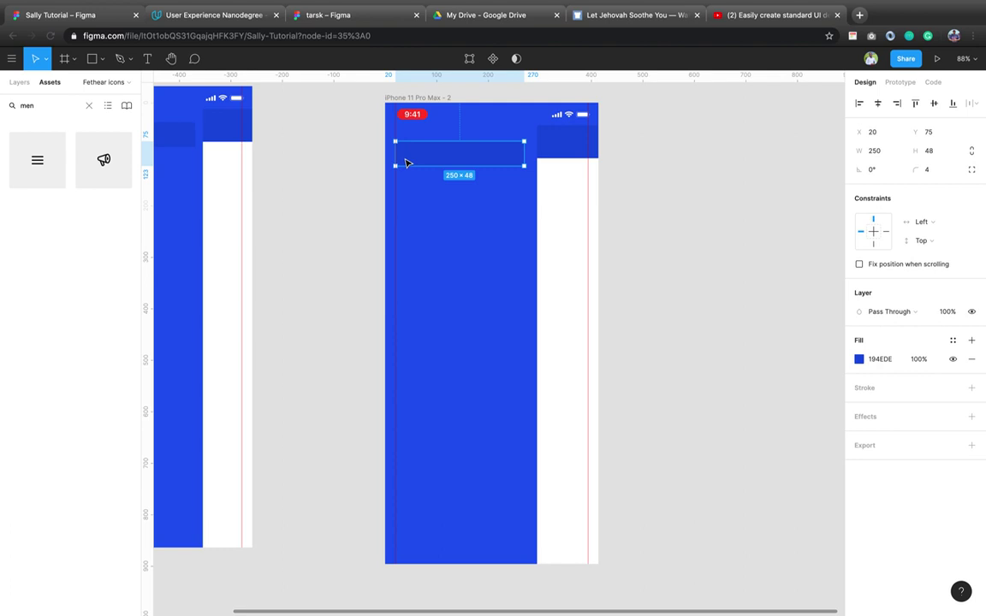
Drag the feather search icon from Assets into the bar's left end, nudge it right, and make it FFFFFF.
{"action": "left_click", "coordinate": [68, 105]}
{"action": "type", "text": "search"}
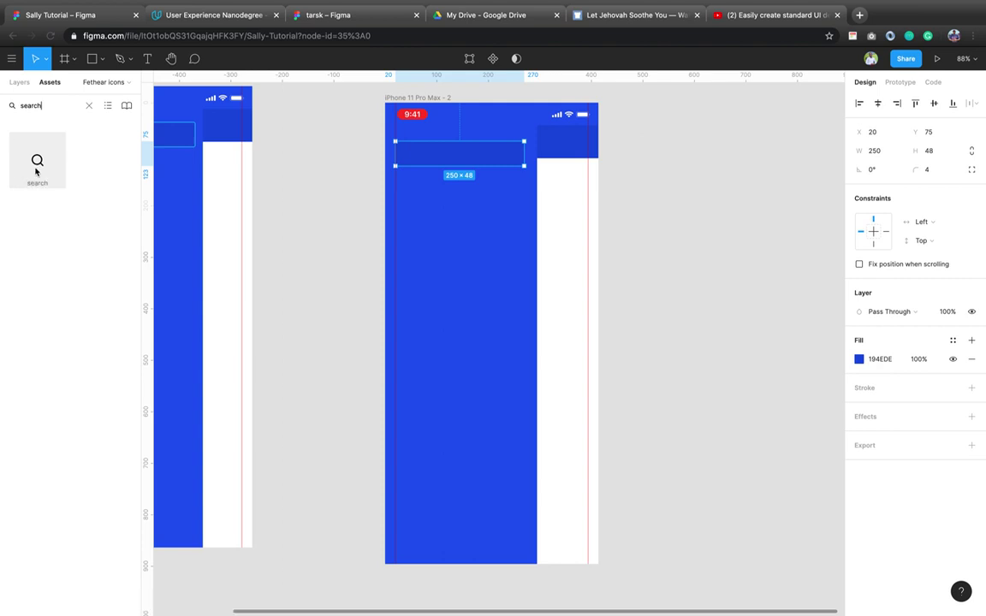
{"action": "left_click_drag", "start_coordinate": [86, 164], "coordinate": [407, 161]}
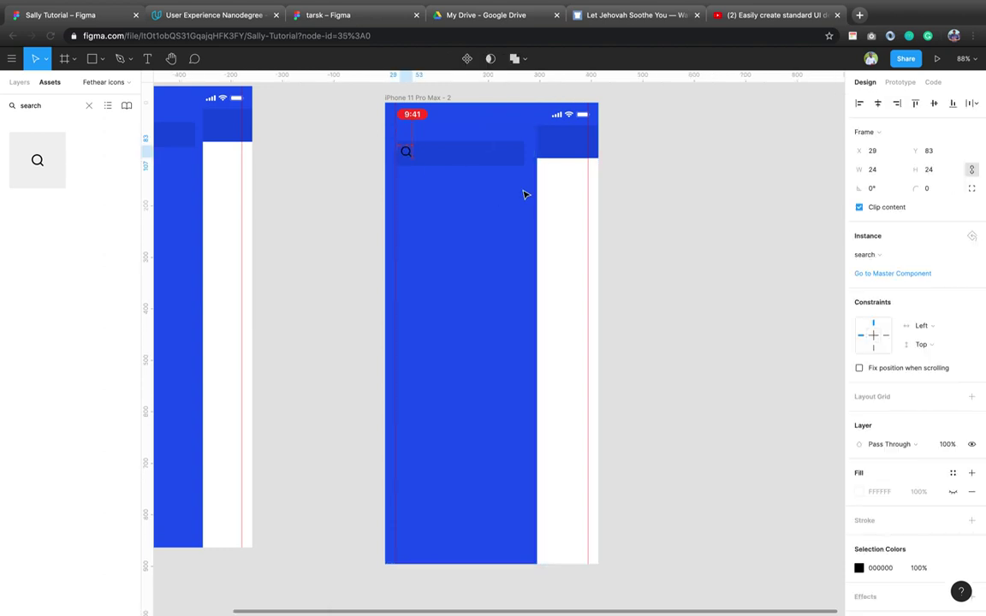
{"action": "key", "text": "Right"}
{"action": "key", "text": "Right"}
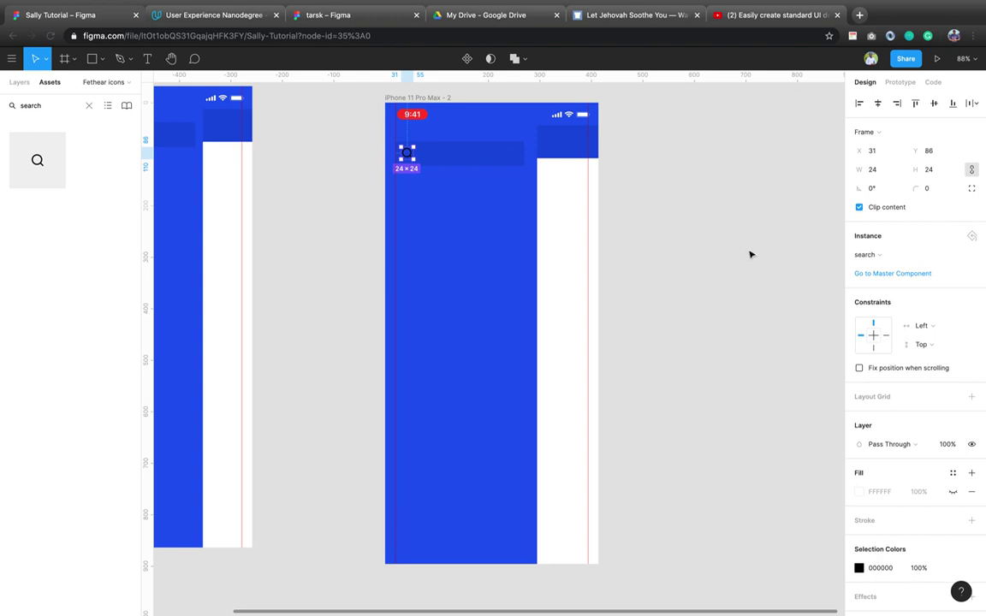
{"action": "left_click", "coordinate": [878, 568]}
{"action": "type", "text": "f"}
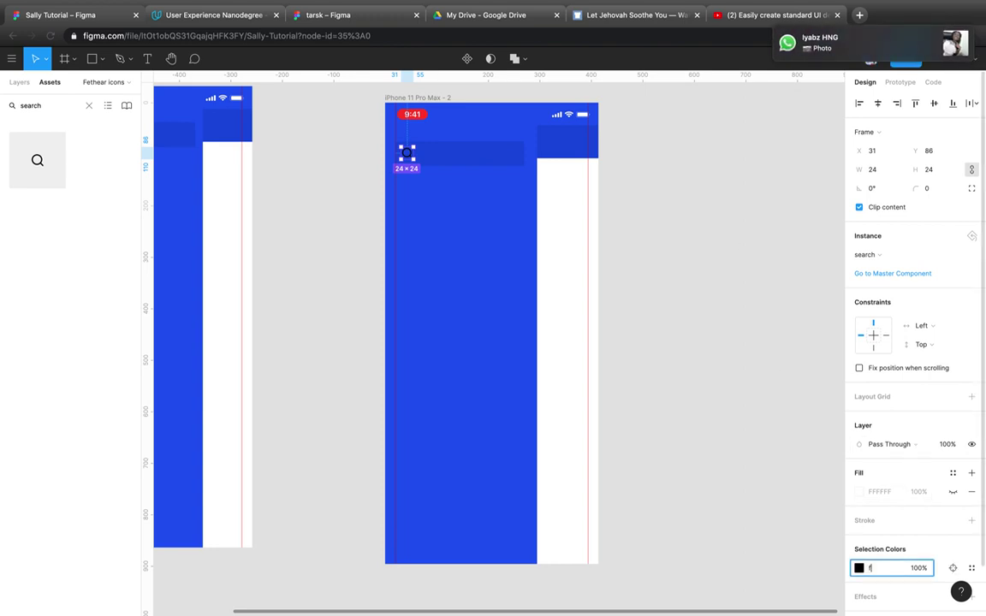
{"action": "key", "text": "Return"}
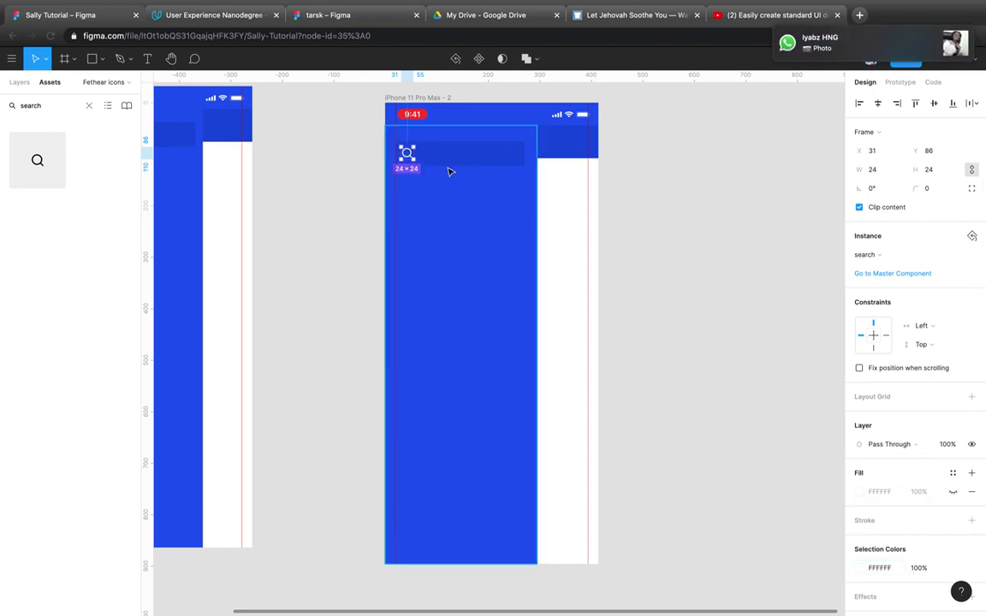
{"action": "left_click", "coordinate": [446, 163], "text": "shift"}
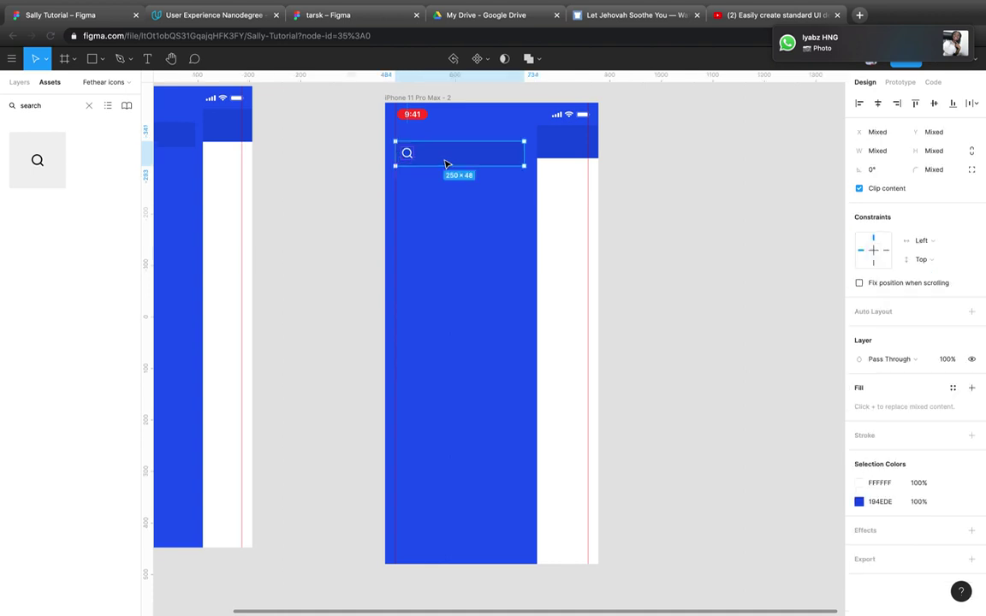
Add a 'Search Sally' text layer beside the search icon.
{"action": "left_click", "coordinate": [933, 103]}
{"action": "key", "text": "t"}
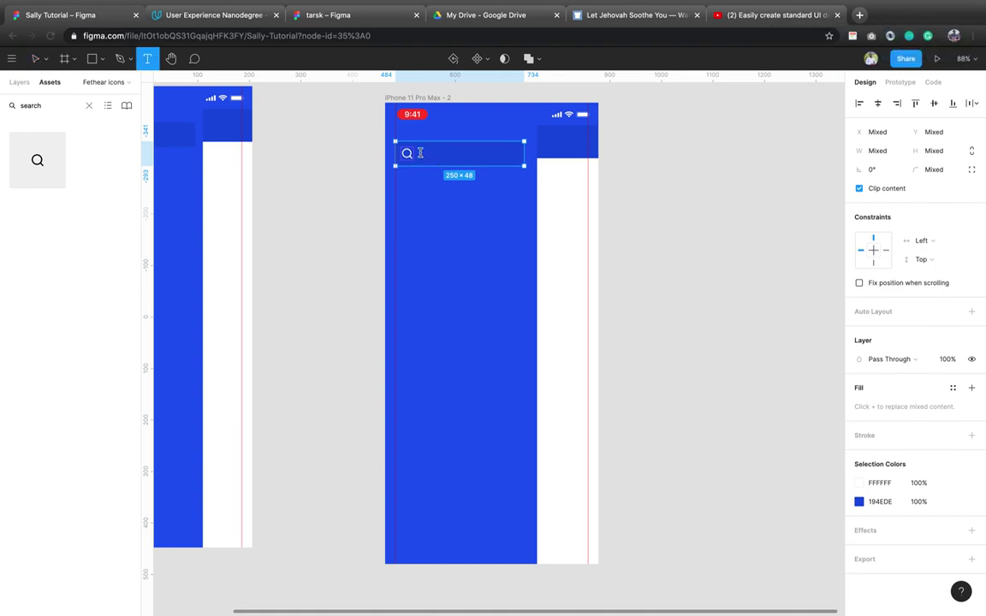
{"action": "left_click", "coordinate": [420, 153]}
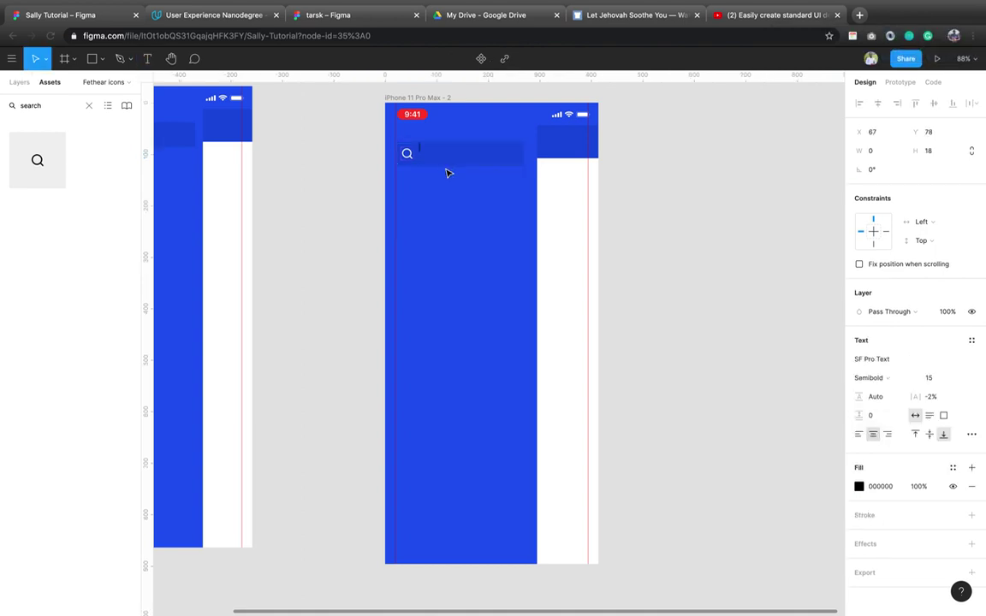
{"action": "type", "text": "Search Sally"}
{"action": "key", "text": "Escape"}
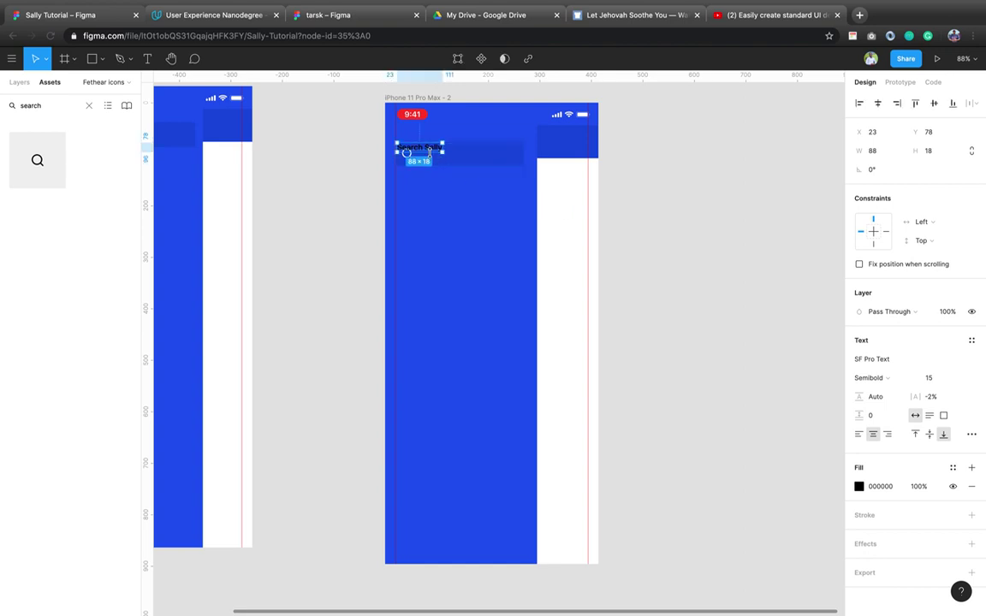
{"action": "left_click_drag", "start_coordinate": [434, 150], "coordinate": [457, 158]}
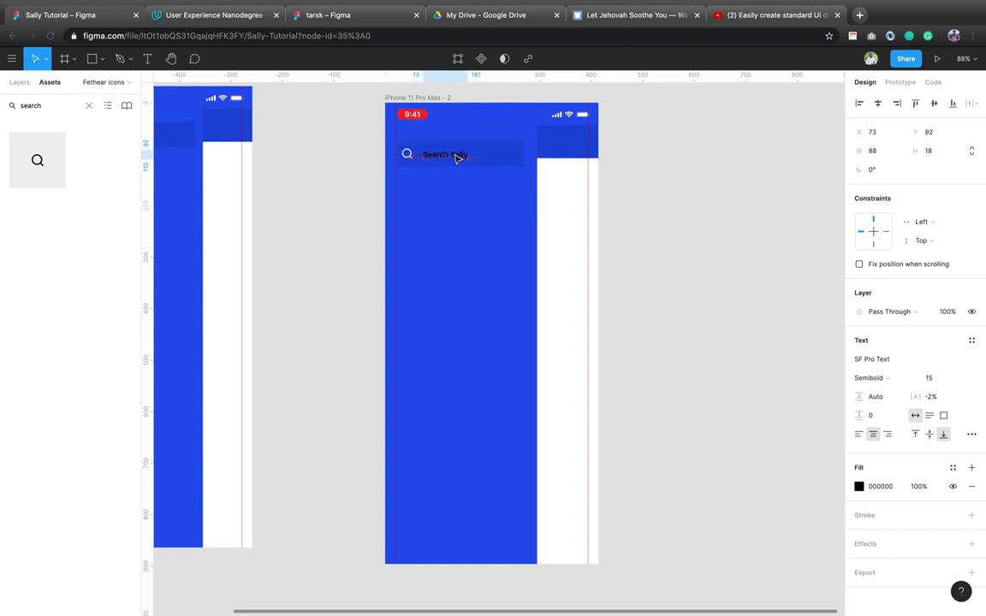
Style the Search Sally text white, Regular weight, size 16.
{"action": "left_click", "coordinate": [885, 486]}
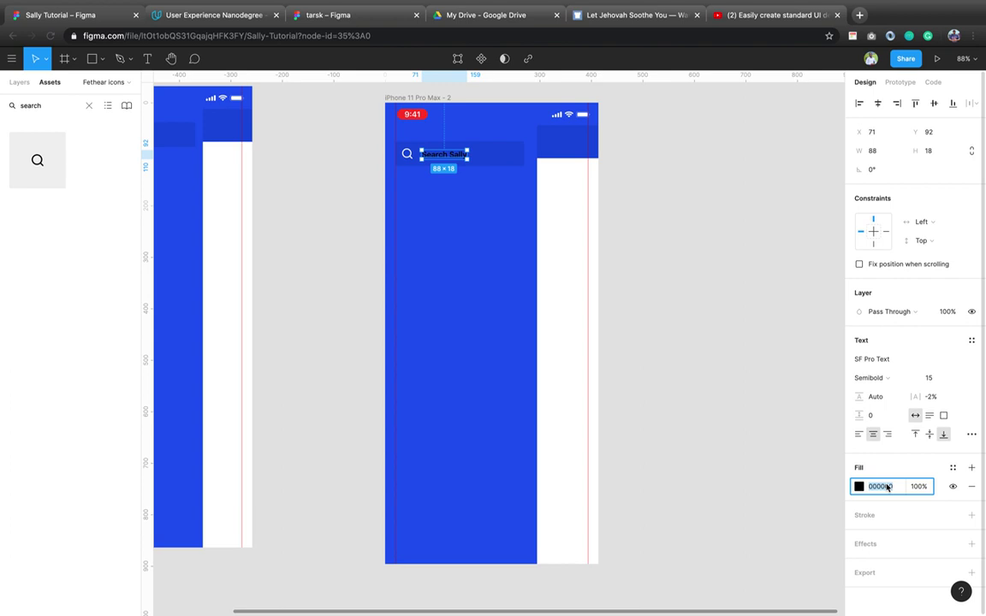
{"action": "type", "text": "f"}
{"action": "key", "text": "Return"}
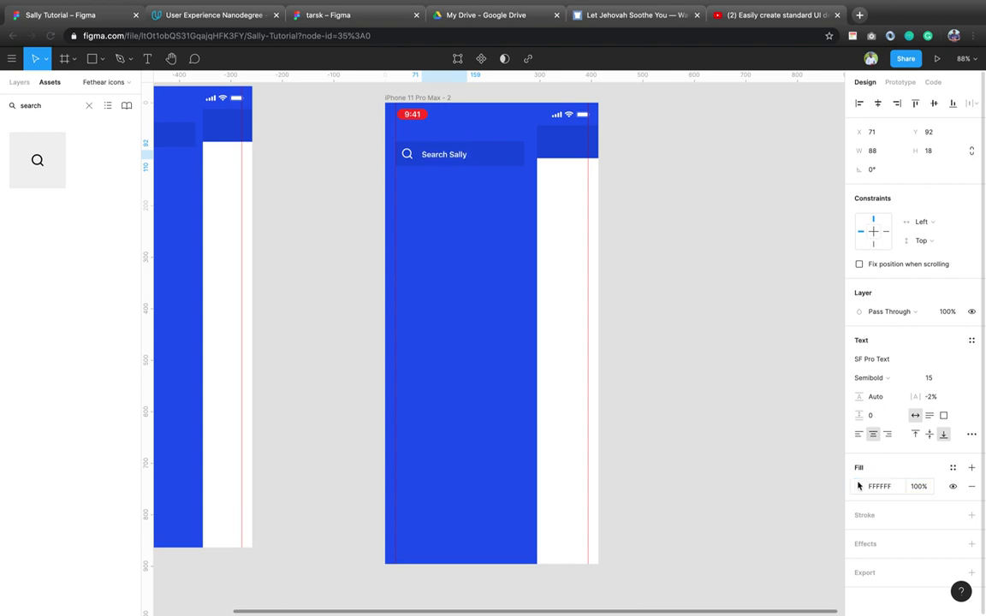
{"action": "left_click", "coordinate": [893, 377]}
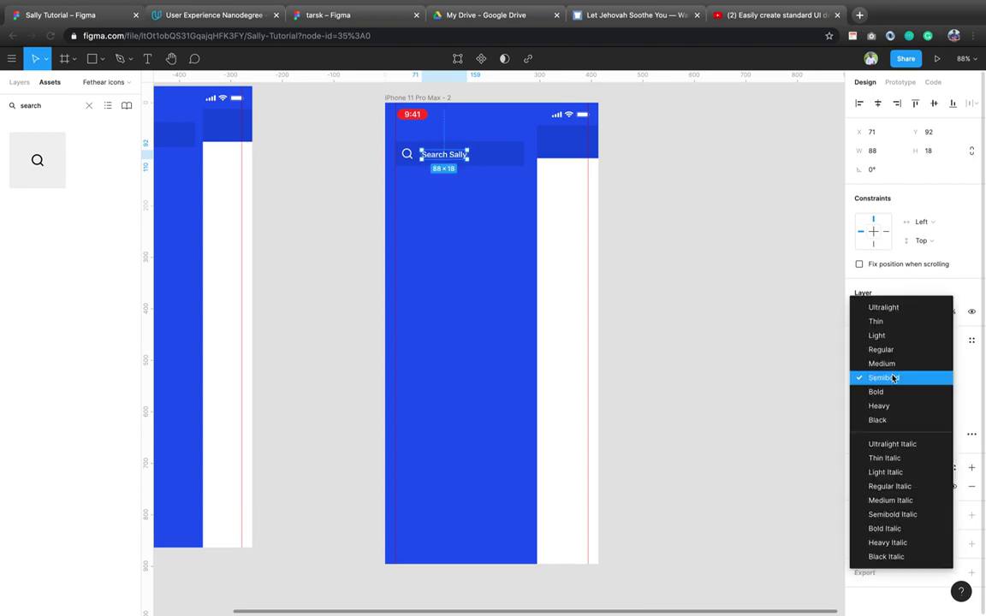
{"action": "left_click", "coordinate": [890, 349]}
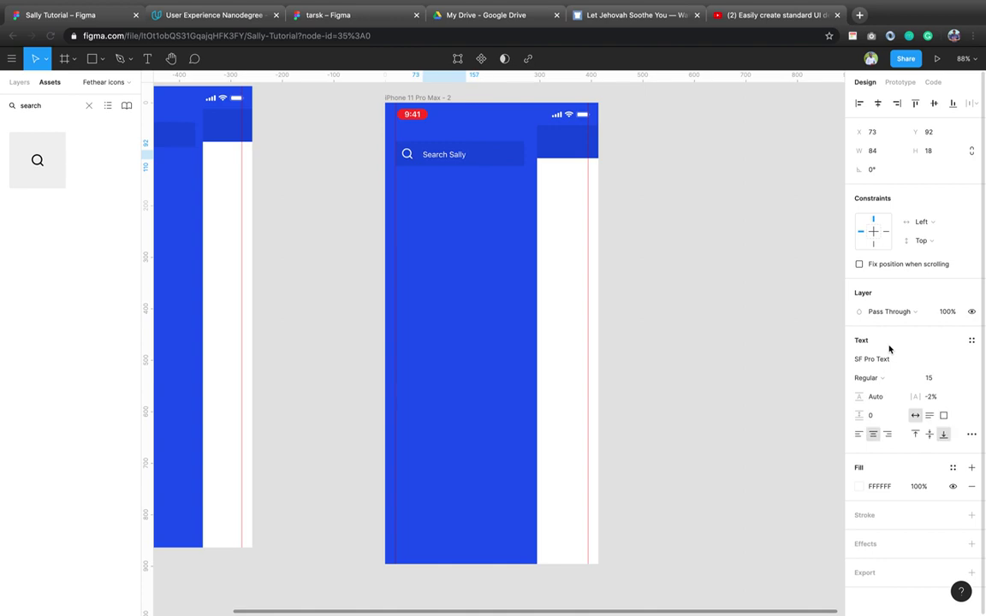
{"action": "key", "text": "Left"}
{"action": "key", "text": "Left"}
{"action": "key", "text": "Left"}
{"action": "key", "text": "Left"}
{"action": "key", "text": "Up"}
{"action": "left_click", "coordinate": [938, 380]}
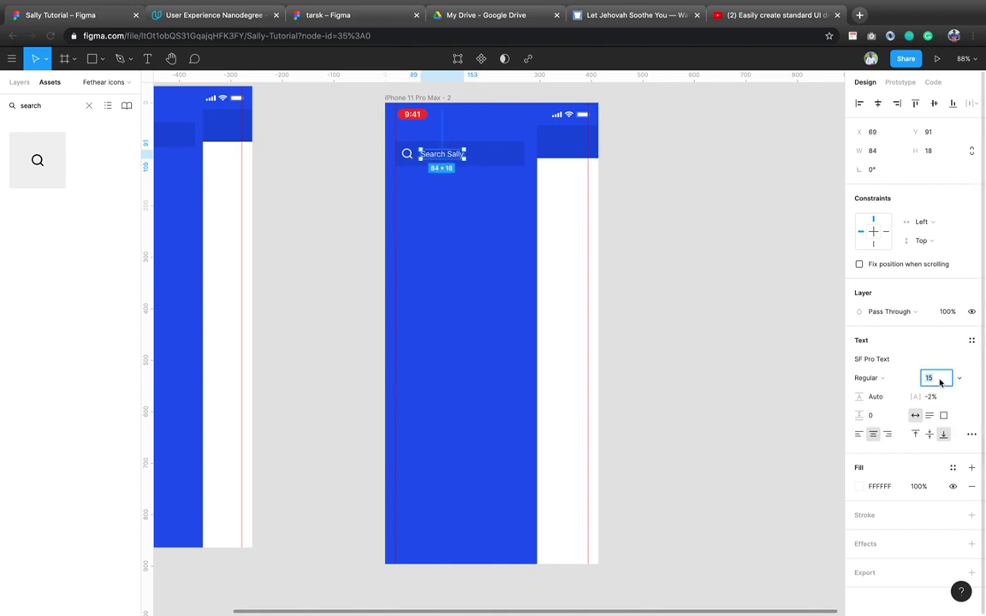
{"action": "type", "text": "16"}
{"action": "key", "text": "Return"}
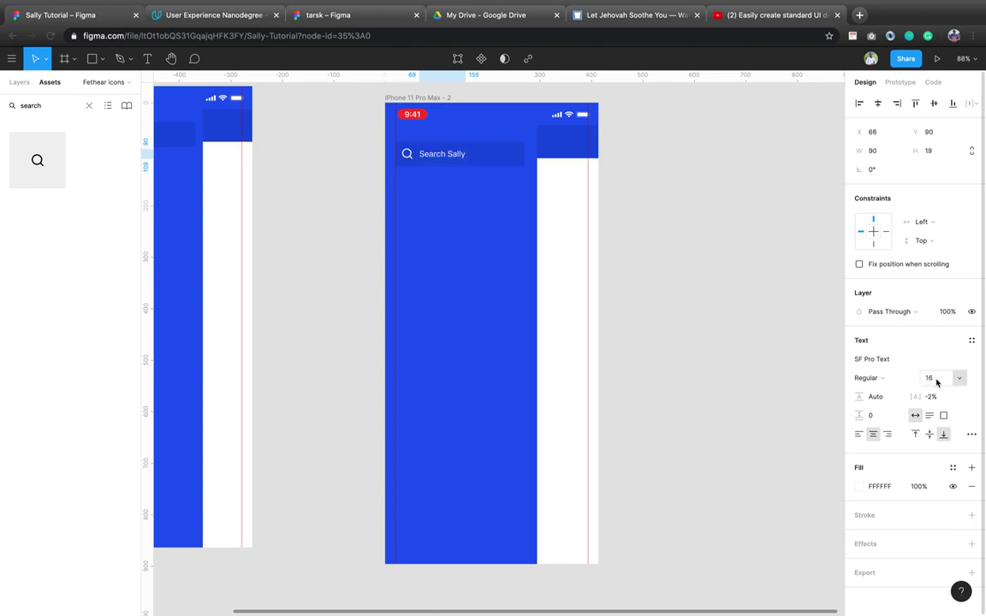
Centre the text vertically in the bar and group the bar, text and icon.
{"action": "left_click", "coordinate": [510, 153], "text": "shift"}
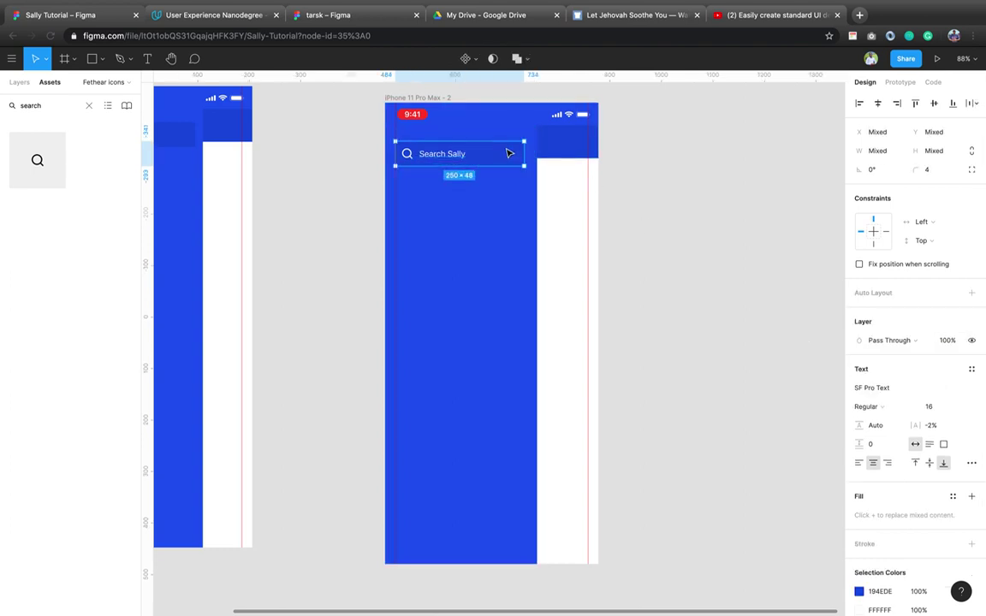
{"action": "left_click", "coordinate": [934, 105]}
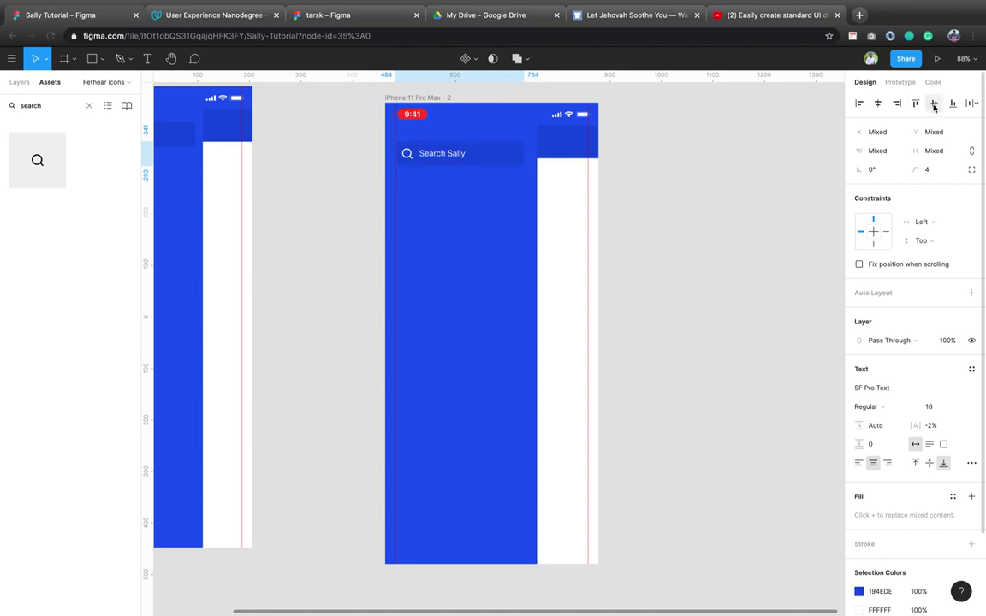
{"action": "left_click", "coordinate": [410, 155]}
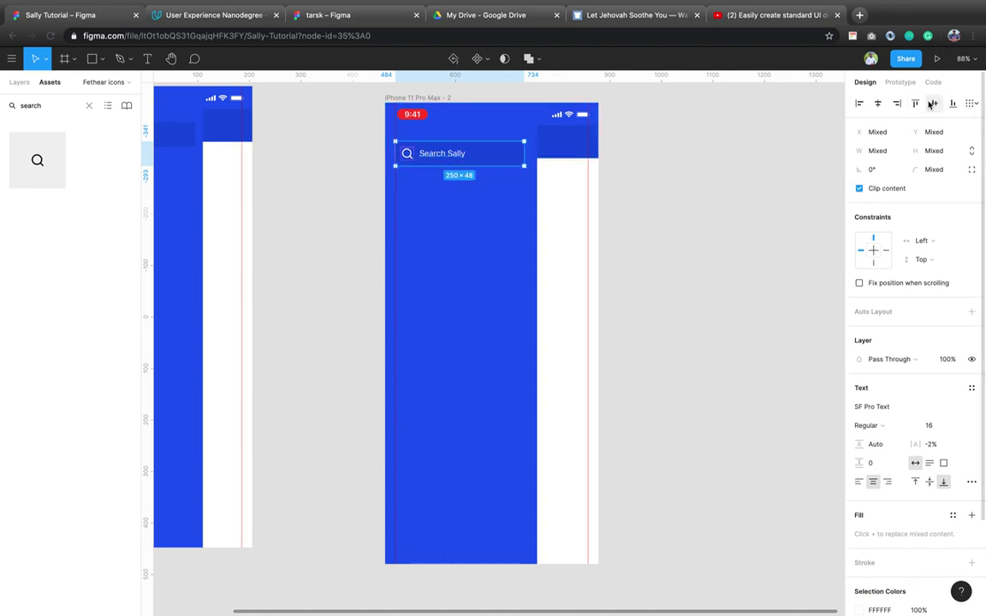
{"action": "key", "text": "super+g"}
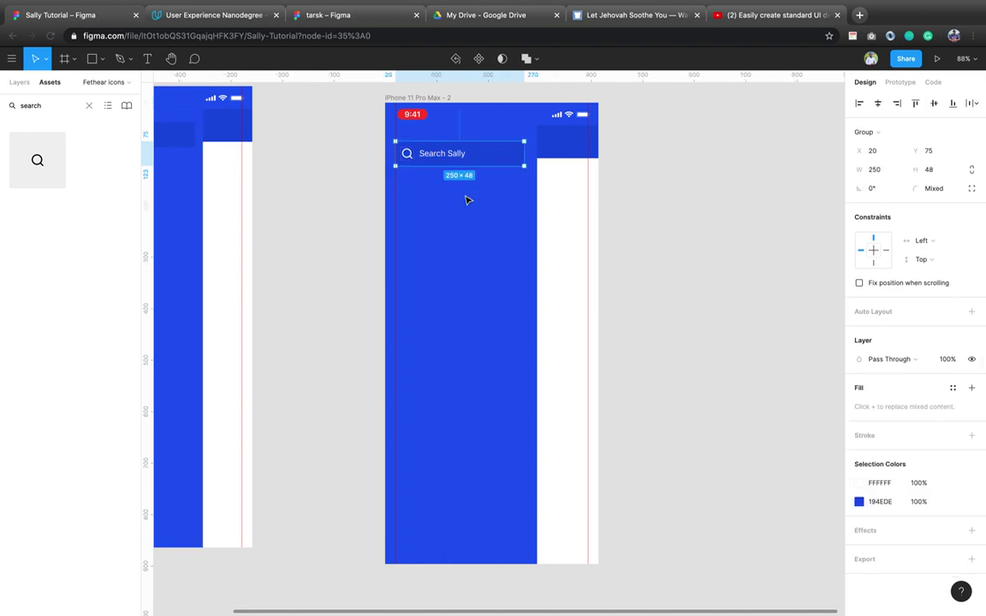
Place the home icon from Assets below the search bar and make it FFFFFF.
{"action": "left_click", "coordinate": [669, 235]}
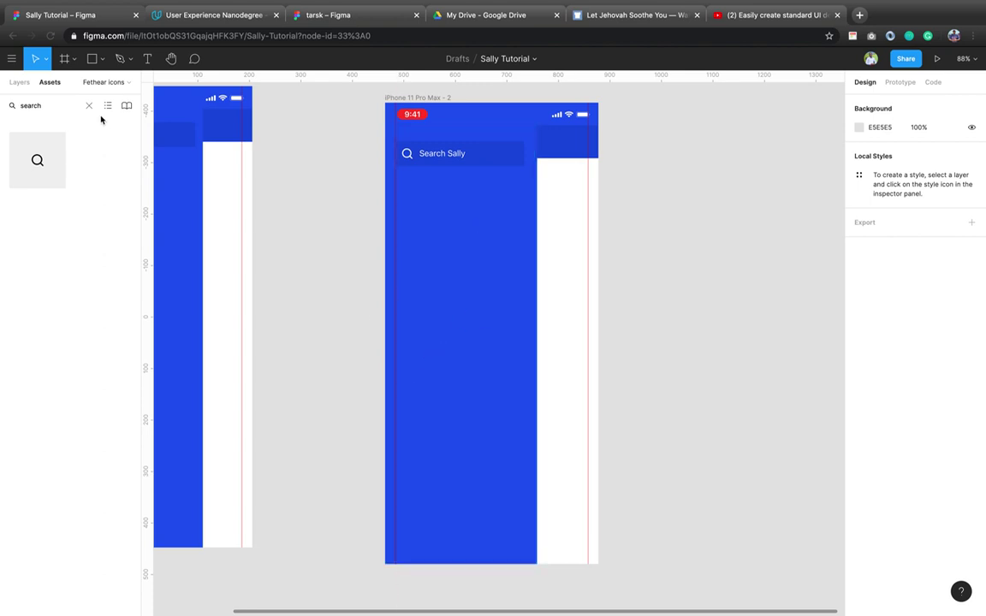
{"action": "double_click", "coordinate": [50, 106]}
{"action": "type", "text": "home"}
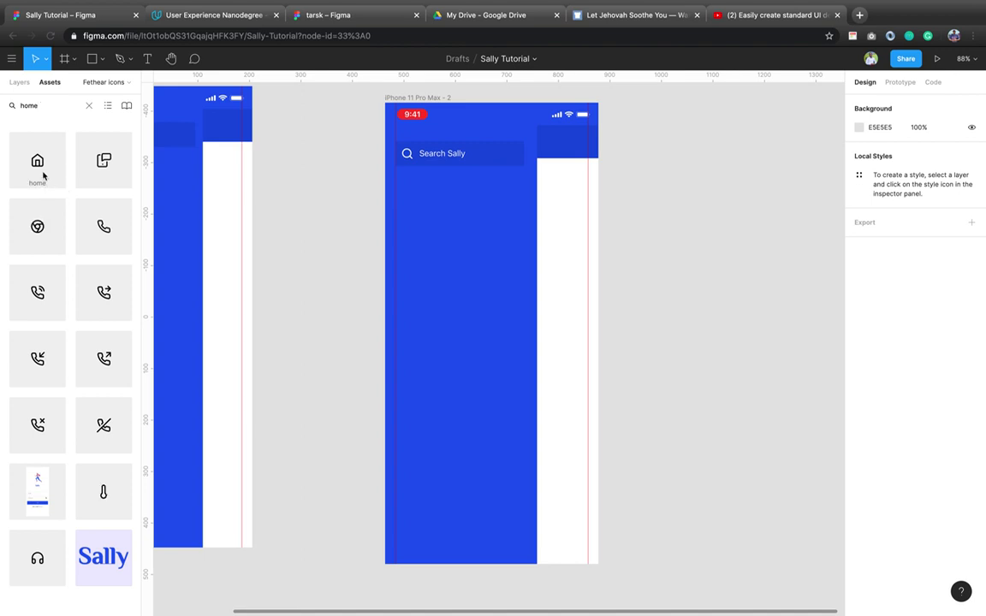
{"action": "left_click_drag", "start_coordinate": [37, 171], "coordinate": [402, 201]}
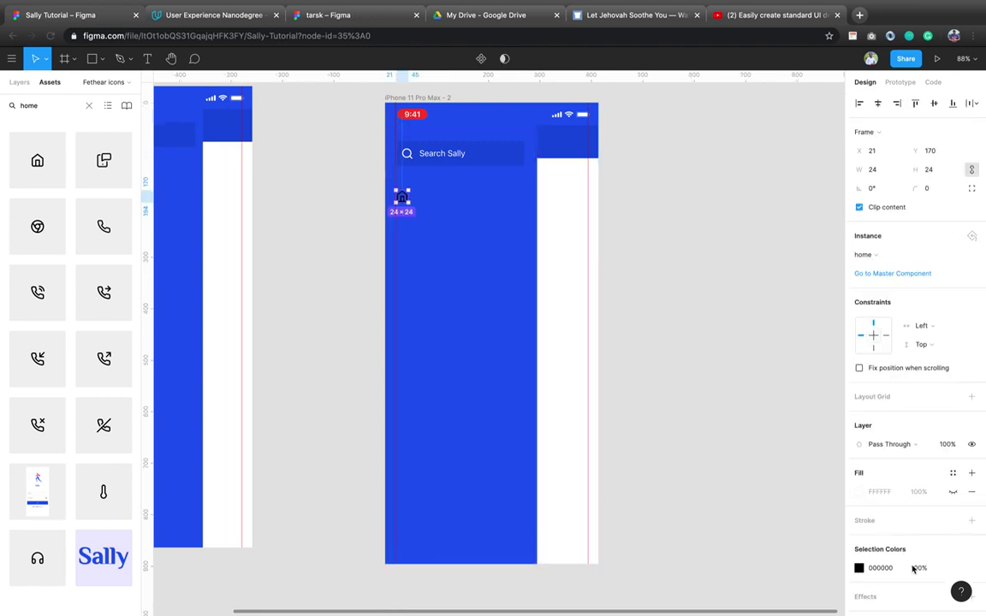
{"action": "left_click", "coordinate": [882, 569]}
{"action": "type", "text": "ffffff"}
{"action": "key", "text": "Return"}
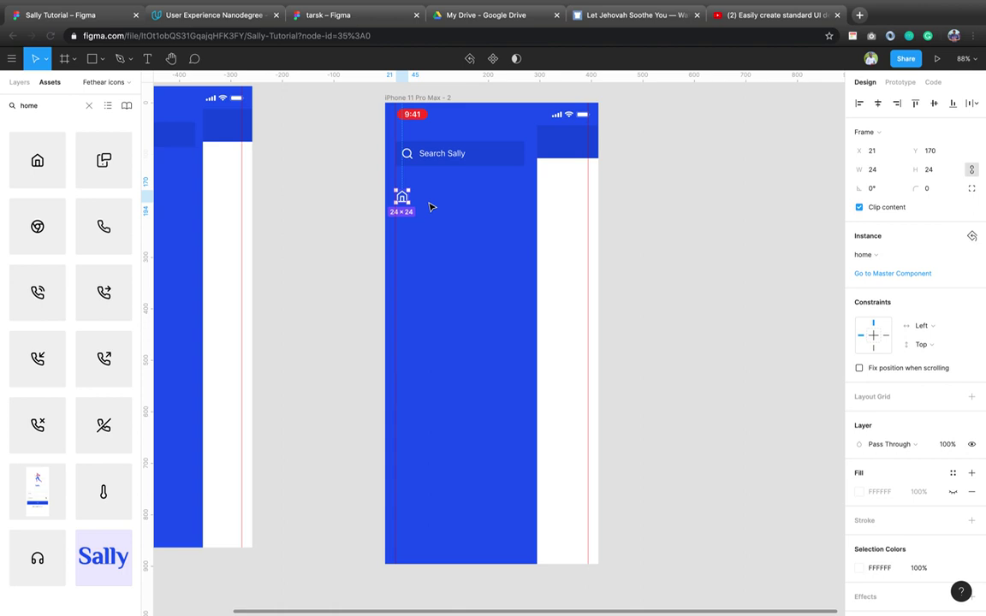
Add a 'Home' text label beside the house icon.
{"action": "key", "text": "t"}
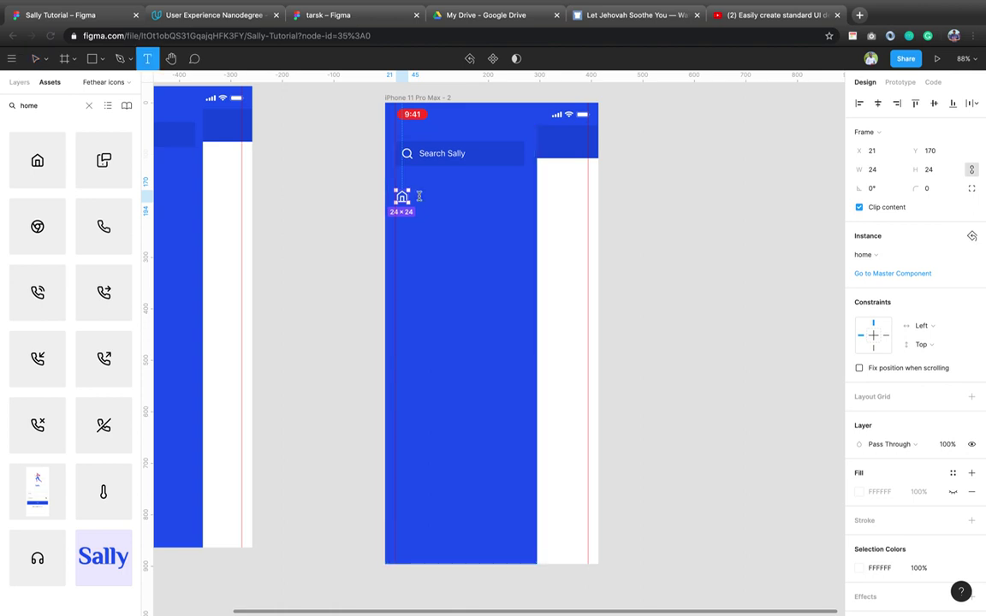
{"action": "left_click", "coordinate": [419, 196]}
{"action": "type", "text": "Home"}
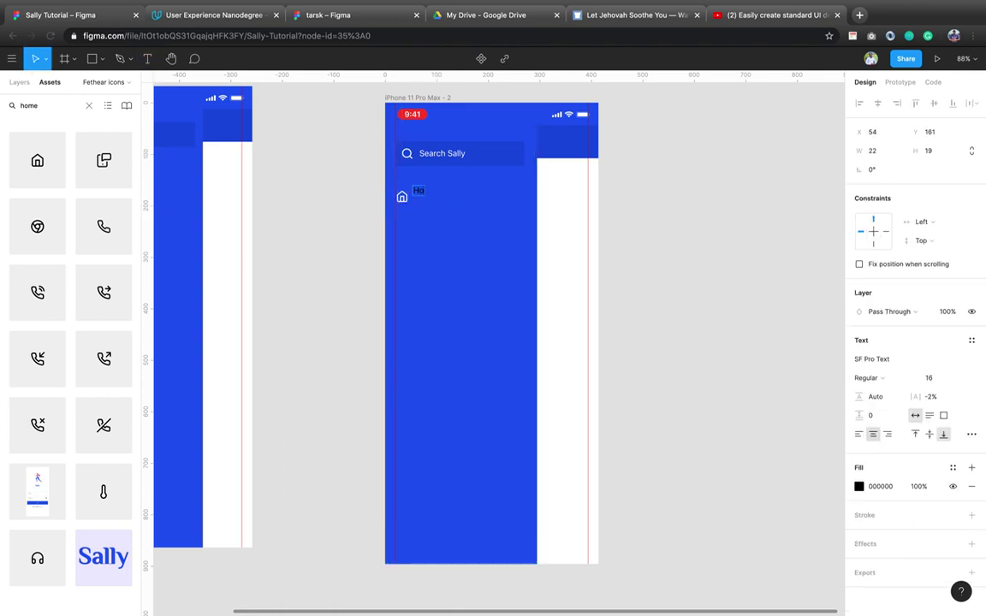
{"action": "key", "text": "ctrl+a"}
{"action": "key", "text": "Escape"}
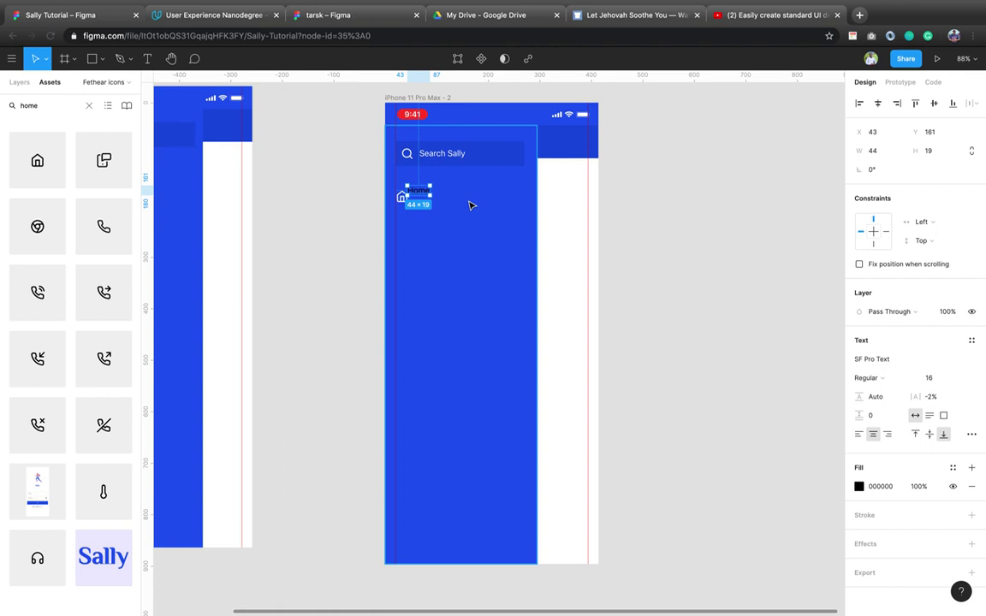
Make the Home label white at size 18 and centre it vertically with the icon.
{"action": "left_click", "coordinate": [897, 493]}
{"action": "type", "text": "f"}
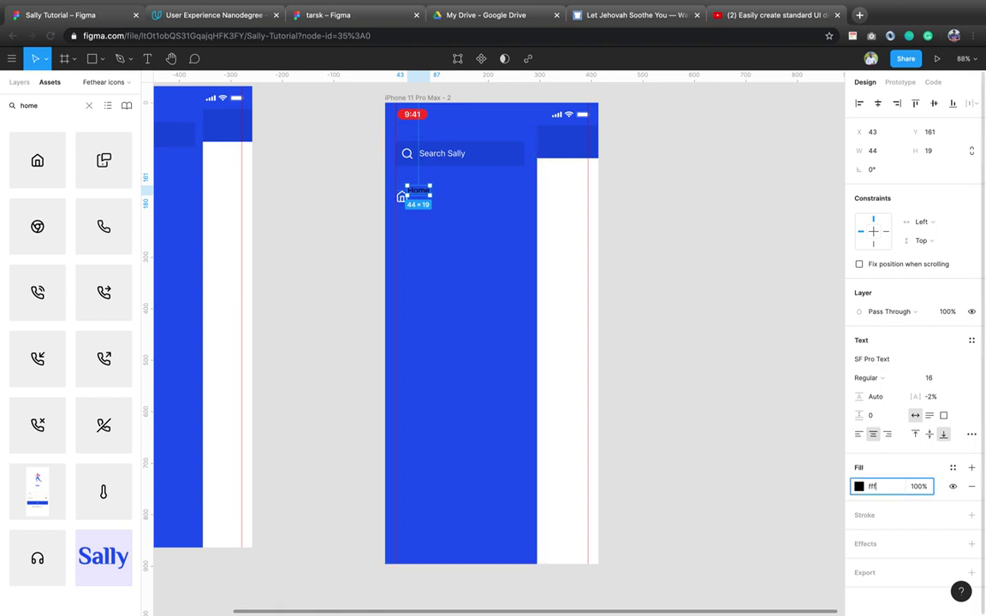
{"action": "type", "text": "ff"}
{"action": "key", "text": "Return"}
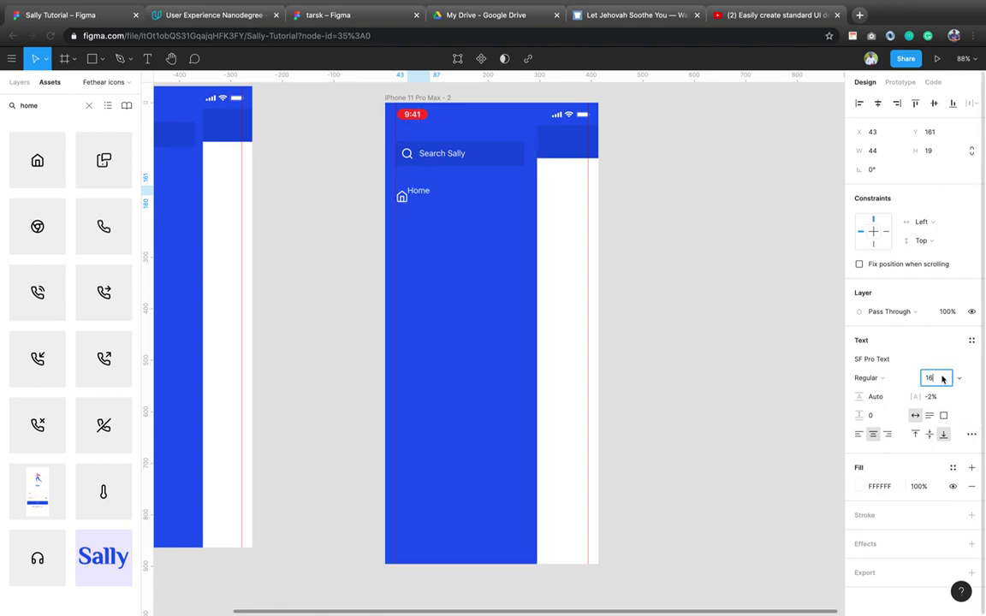
{"action": "left_click", "coordinate": [943, 379]}
{"action": "type", "text": "18"}
{"action": "key", "text": "Return"}
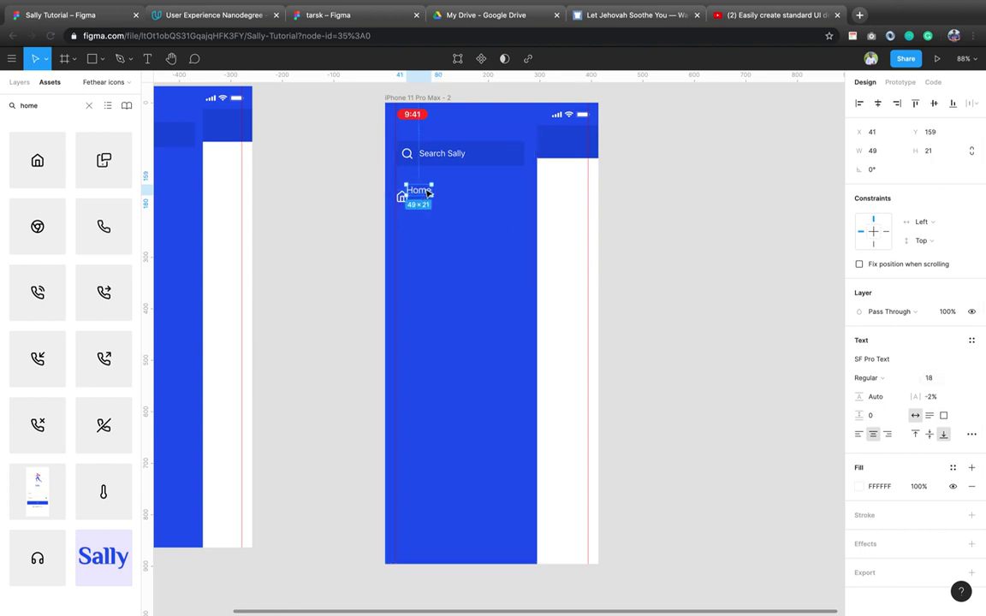
{"action": "left_click_drag", "start_coordinate": [430, 194], "coordinate": [404, 199]}
{"action": "left_click", "coordinate": [402, 197], "text": "shift"}
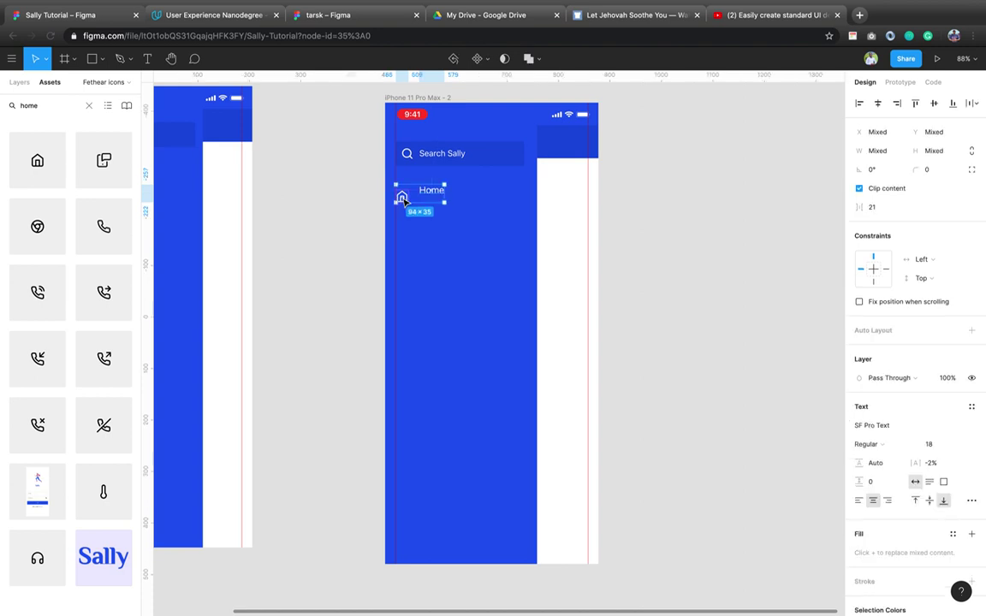
{"action": "left_click", "coordinate": [935, 103]}
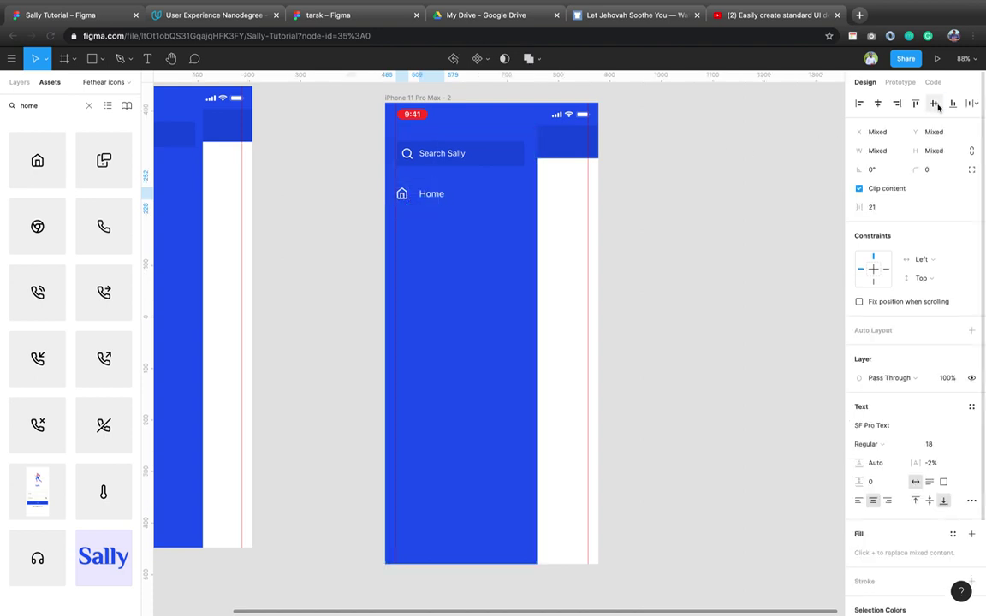
Space the house icon and Home label 24 px apart and shift the 97×24 row onto the left margin.
{"action": "left_click", "coordinate": [881, 214]}
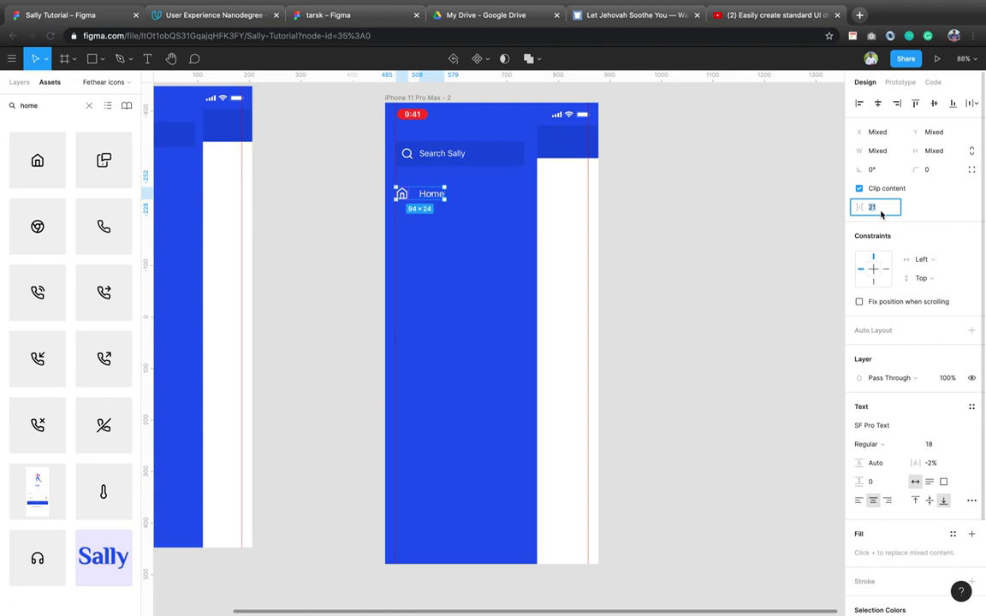
{"action": "type", "text": "24"}
{"action": "key", "text": "Return"}
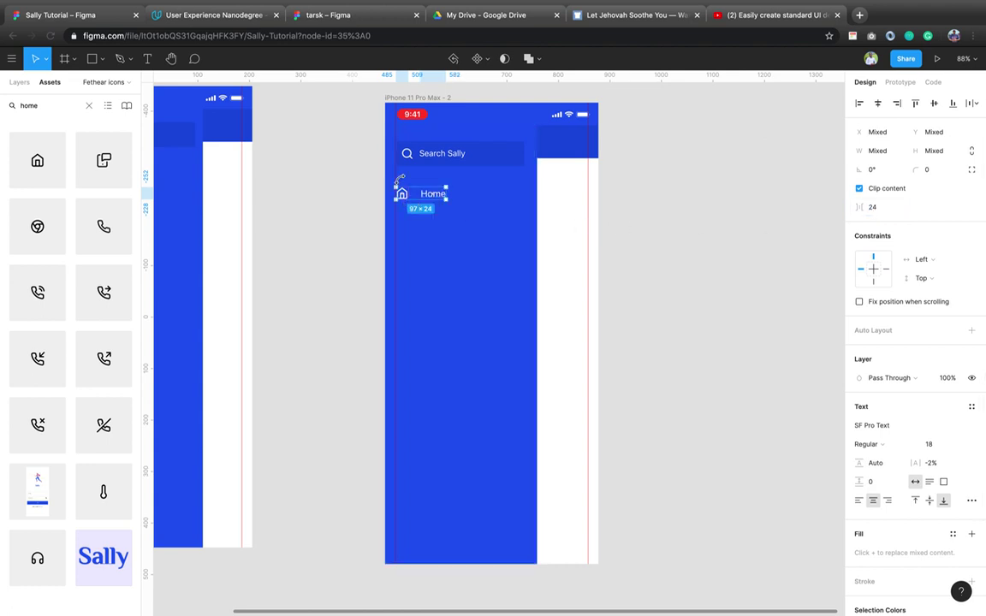
{"action": "left_click_drag", "start_coordinate": [402, 195], "coordinate": [403, 195]}
{"action": "scroll", "coordinate": [403, 195], "scroll_direction": "up", "scroll_amount": 10}
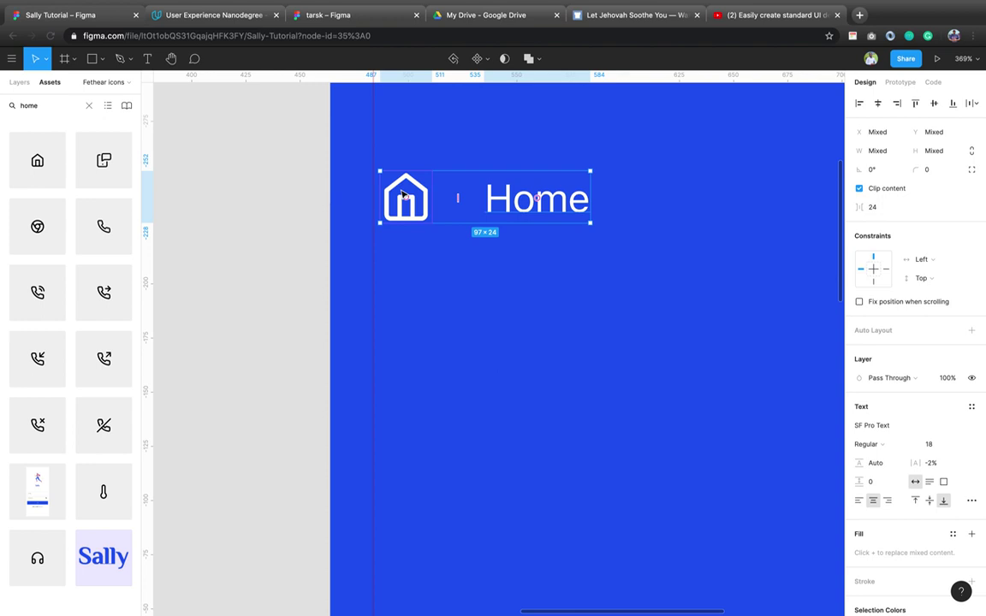
{"action": "left_click_drag", "start_coordinate": [411, 199], "coordinate": [412, 211]}
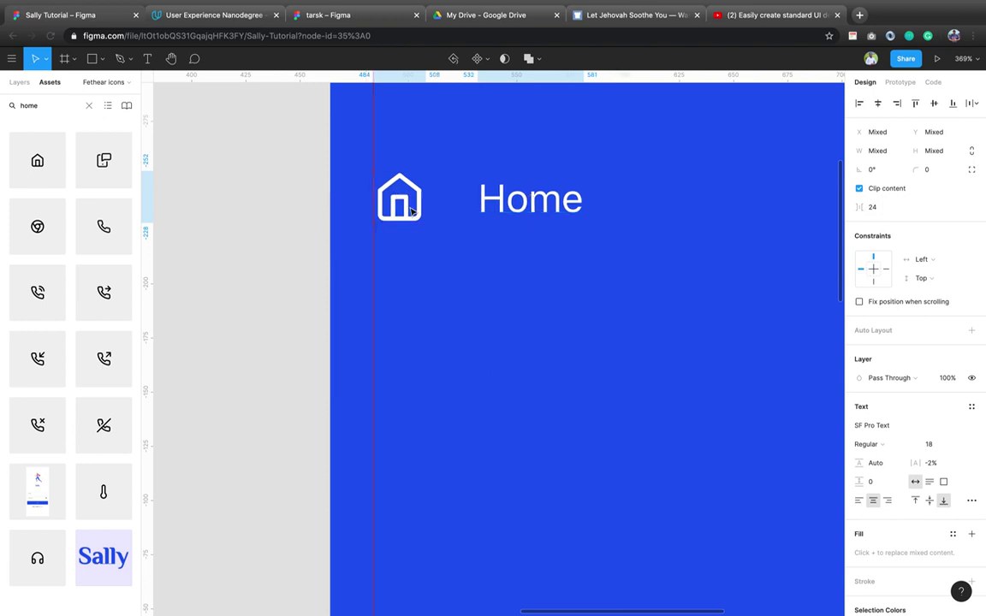
{"action": "scroll", "coordinate": [410, 211], "scroll_direction": "down", "scroll_amount": 5}
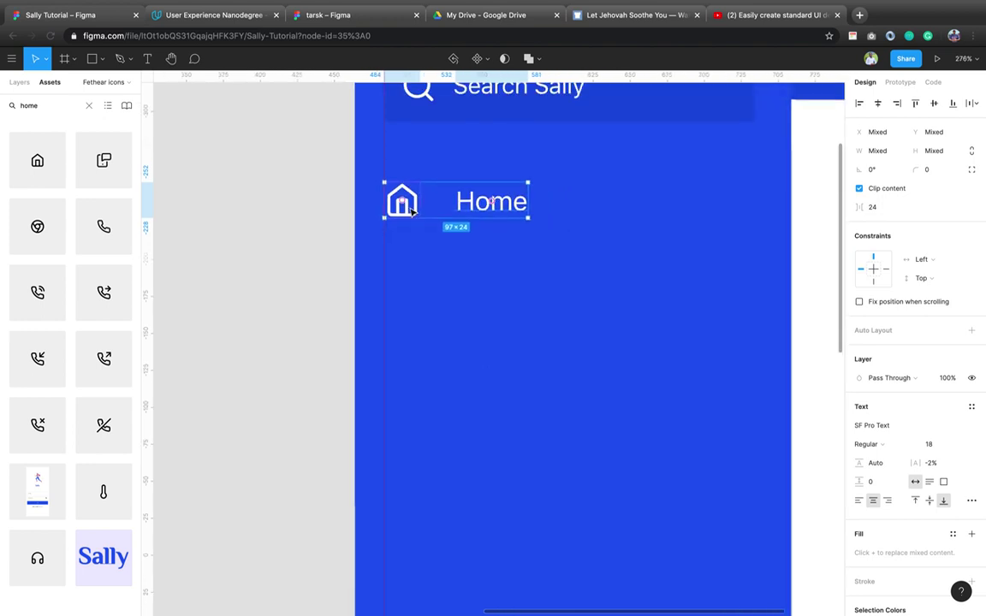
{"action": "scroll", "coordinate": [411, 212], "scroll_direction": "right", "scroll_amount": 3}
{"action": "scroll", "coordinate": [411, 212], "scroll_direction": "down", "scroll_amount": 1}
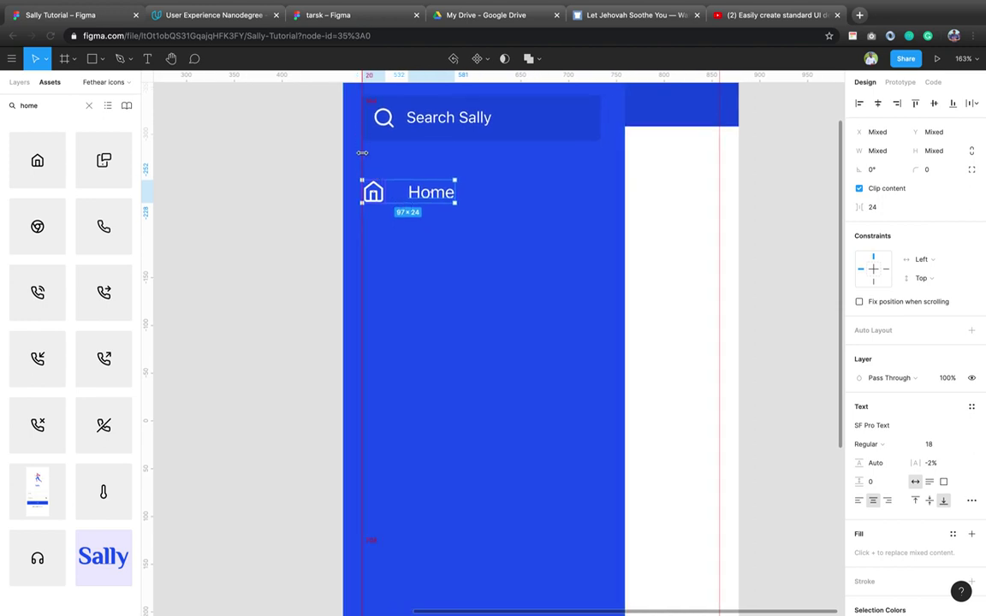
{"action": "scroll", "coordinate": [361, 156], "scroll_direction": "up", "scroll_amount": 5}
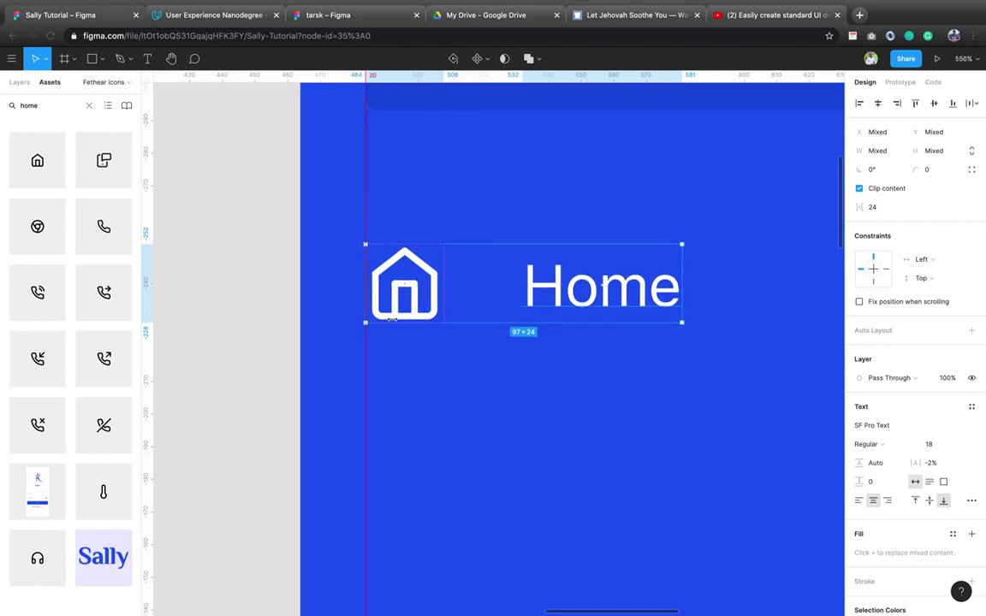
{"action": "scroll", "coordinate": [372, 352], "scroll_direction": "down", "scroll_amount": 5}
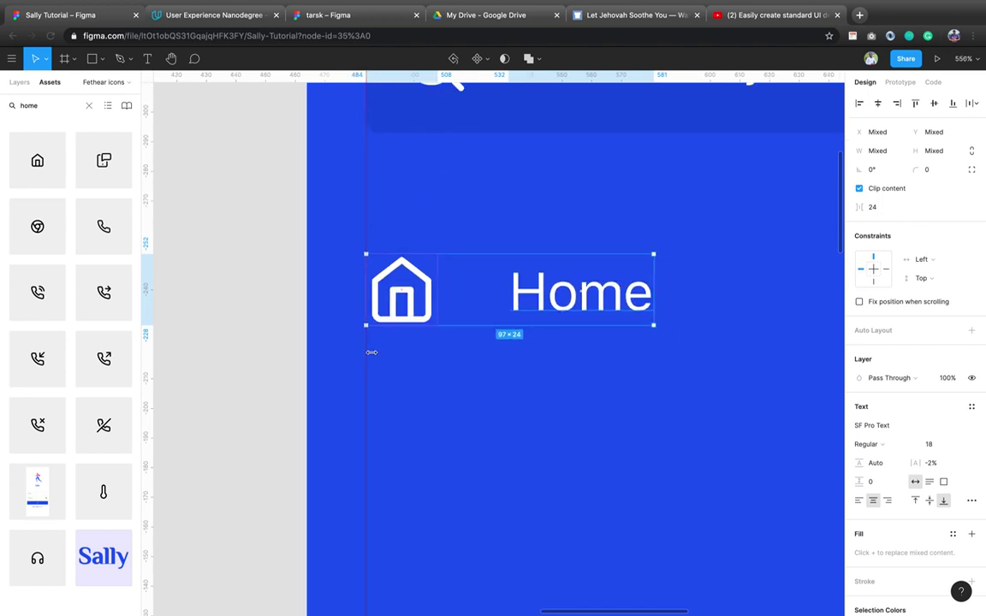
{"action": "scroll", "coordinate": [373, 357], "scroll_direction": "down", "scroll_amount": 2}
{"action": "scroll", "coordinate": [373, 357], "scroll_direction": "right", "scroll_amount": 1}
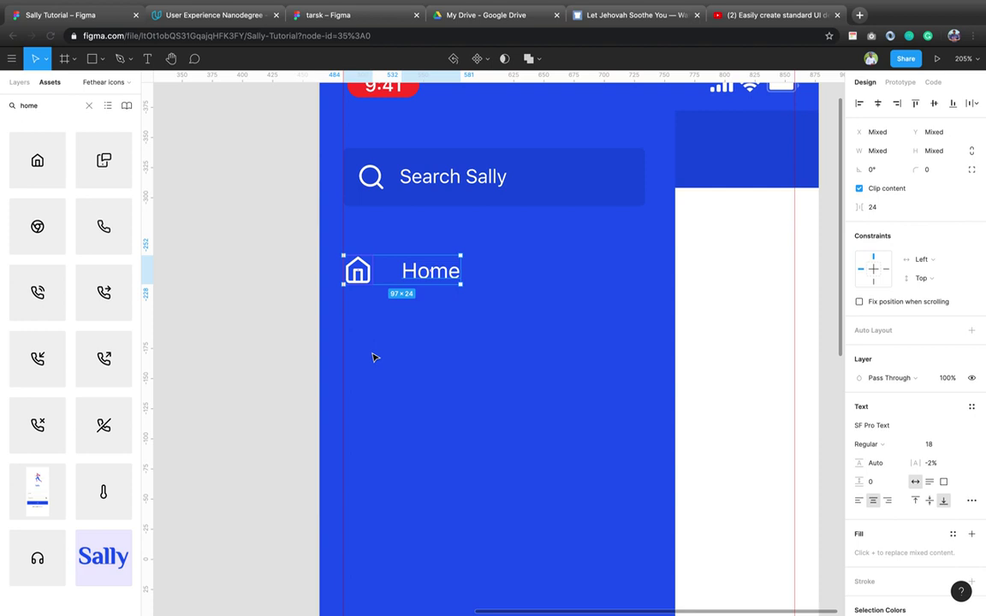
Group the Home row, Alt-drag a copy below it, and set 24 px spacing between the rows.
{"action": "key", "text": "super+g"}
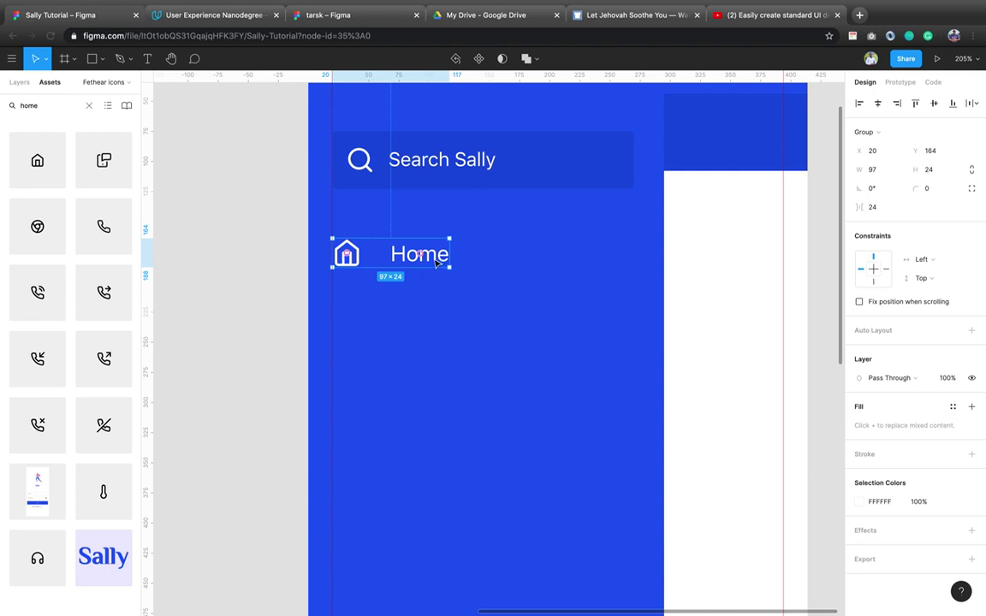
{"action": "left_click_drag", "start_coordinate": [437, 262], "coordinate": [434, 321]}
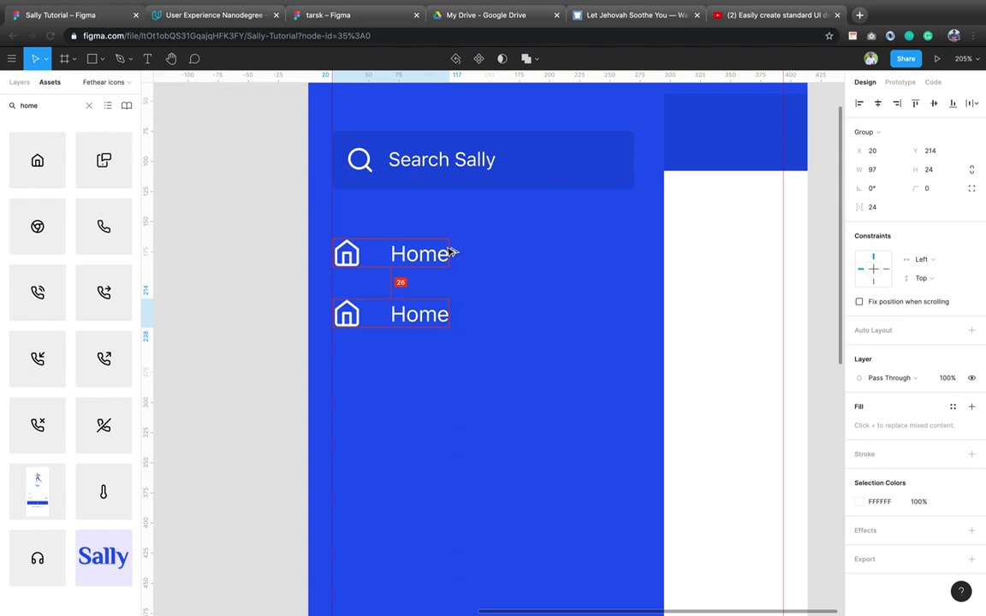
{"action": "left_click", "coordinate": [427, 255], "text": "shift"}
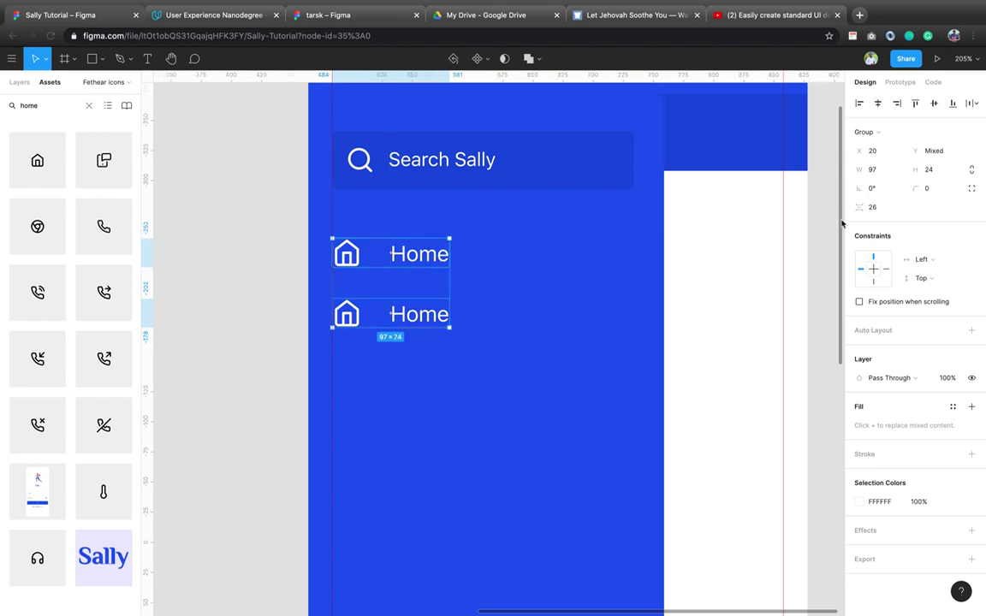
{"action": "left_click", "coordinate": [878, 210]}
{"action": "type", "text": "24"}
{"action": "key", "text": "Return"}
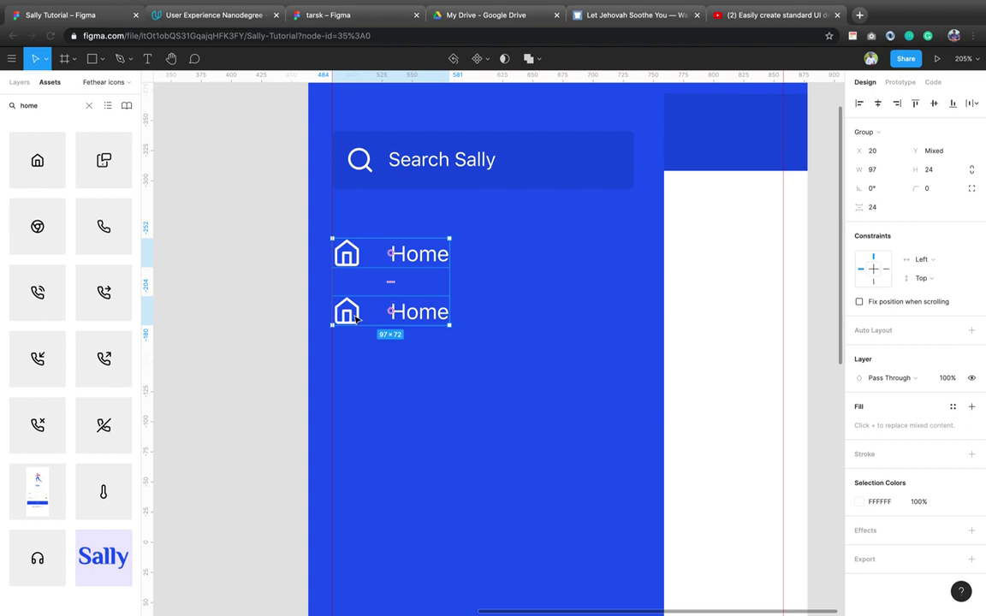
{"action": "double_click", "coordinate": [357, 319]}
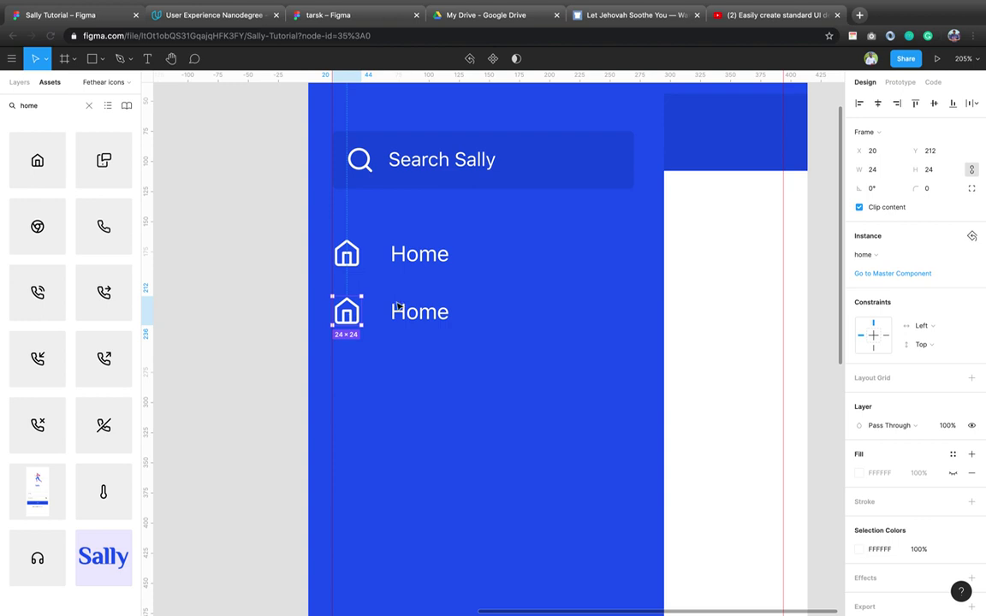
Swap the second row's house icon for the feather announcement speaker icon.
{"action": "left_click", "coordinate": [913, 257]}
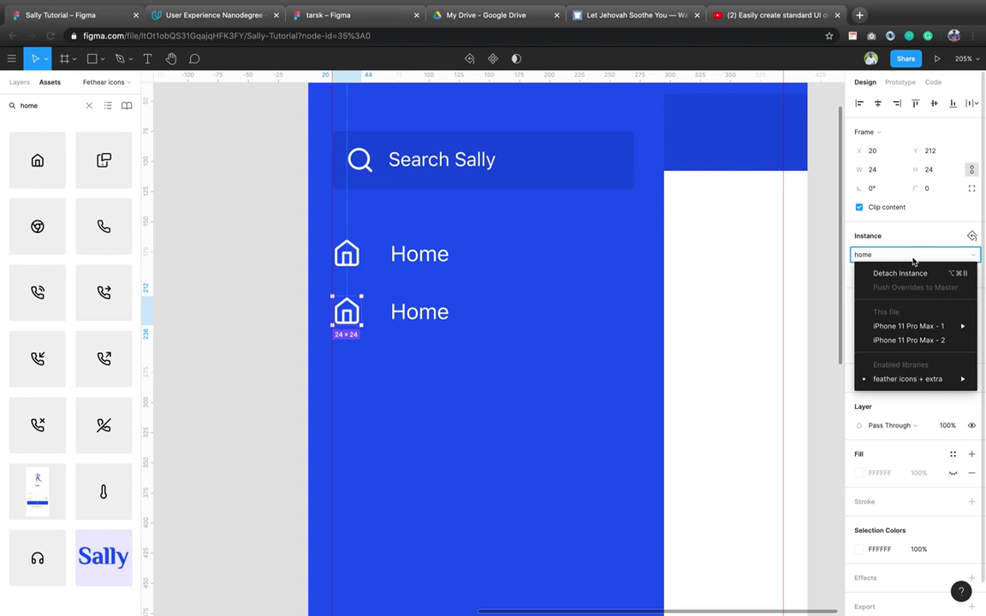
{"action": "mouse_move", "coordinate": [890, 383]}
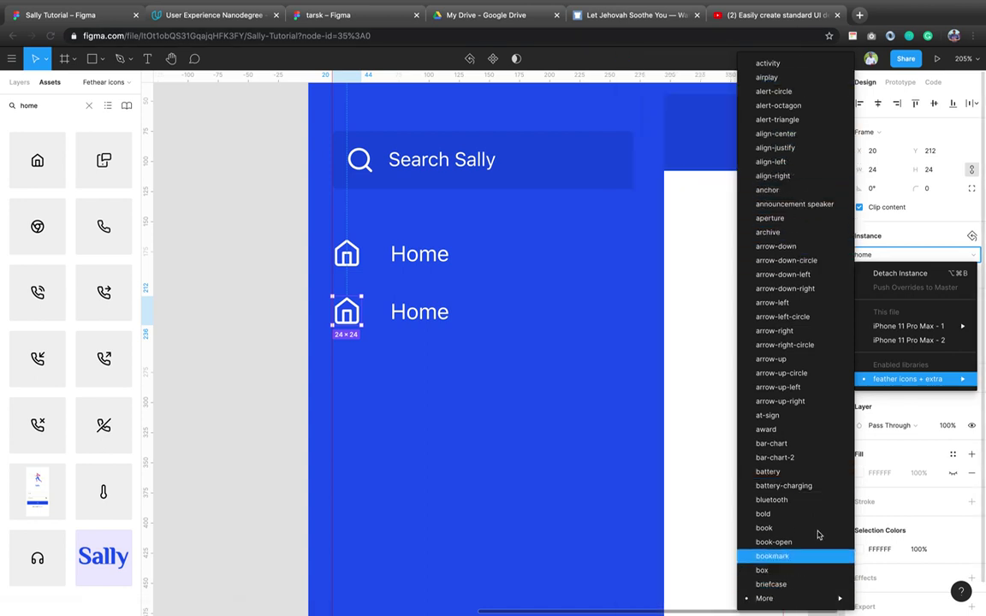
{"action": "mouse_move", "coordinate": [789, 598]}
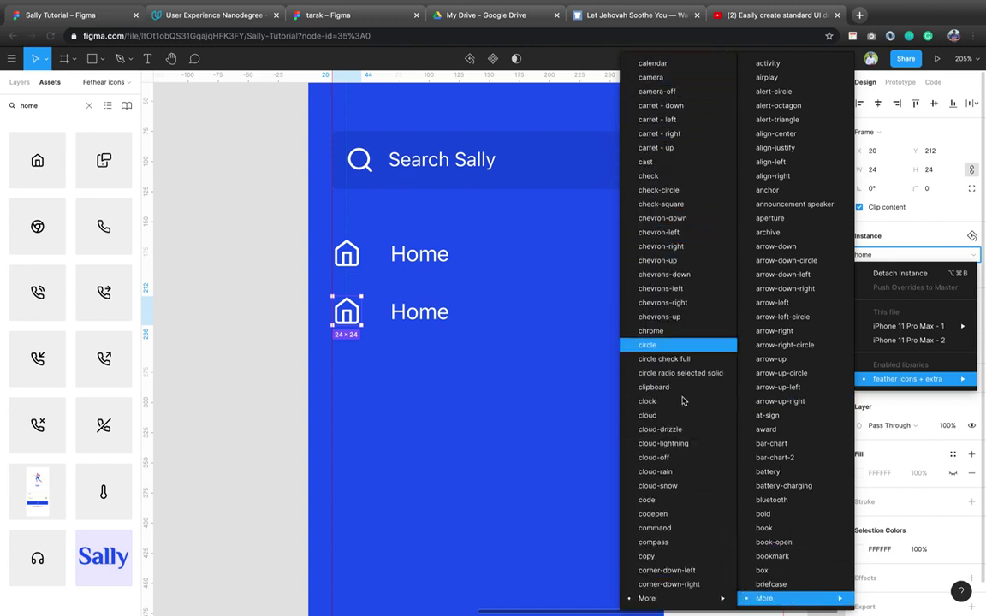
{"action": "mouse_move", "coordinate": [694, 599]}
{"action": "mouse_move", "coordinate": [596, 598]}
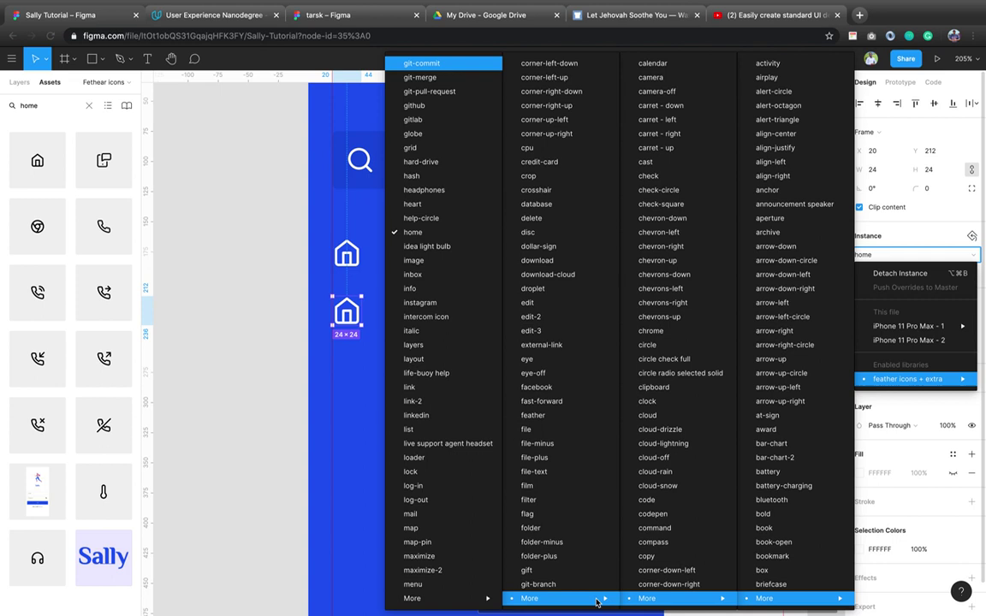
{"action": "mouse_move", "coordinate": [483, 600]}
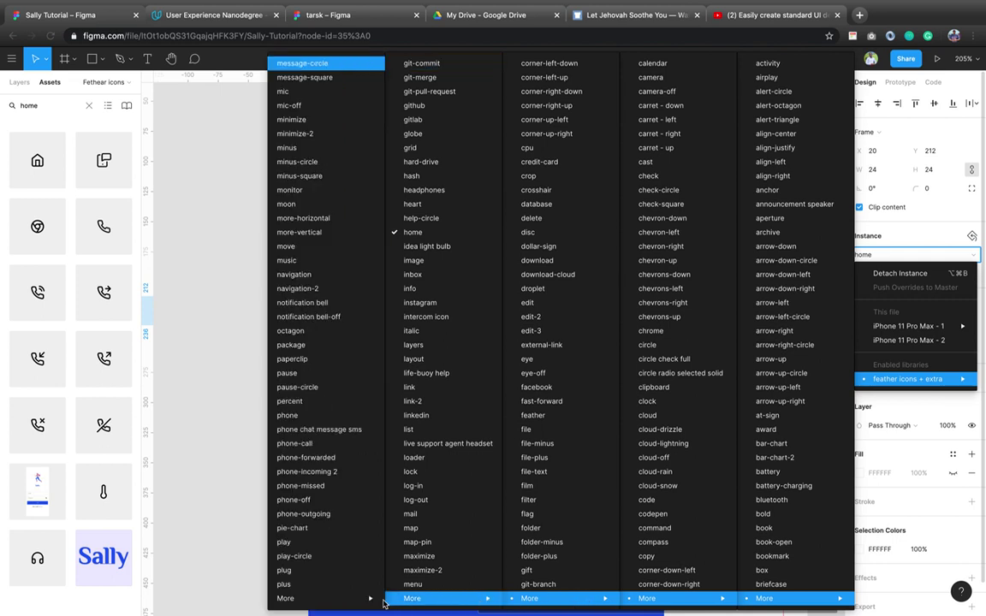
{"action": "mouse_move", "coordinate": [374, 601]}
{"action": "mouse_move", "coordinate": [221, 602]}
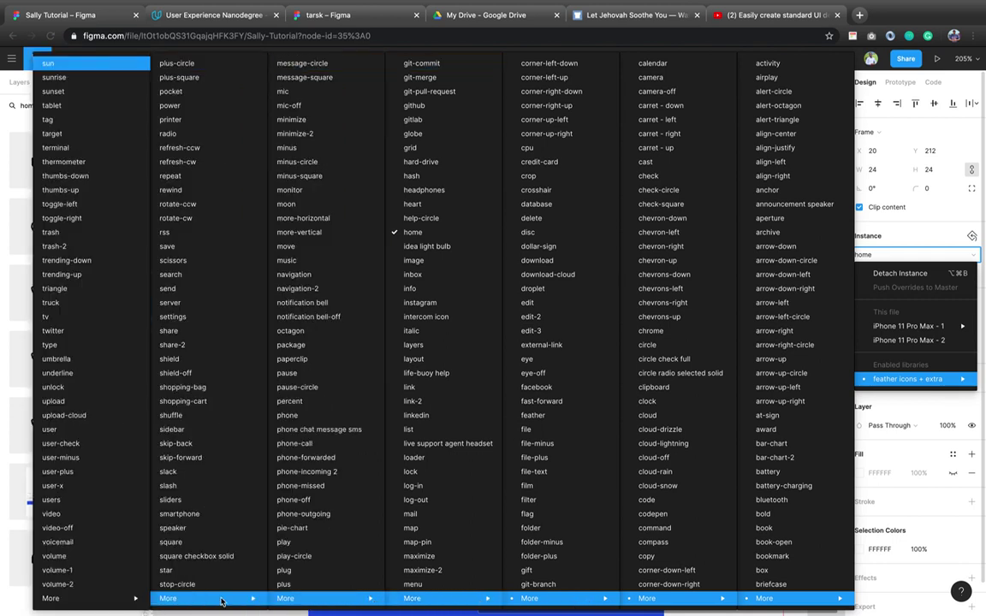
{"action": "mouse_move", "coordinate": [116, 604]}
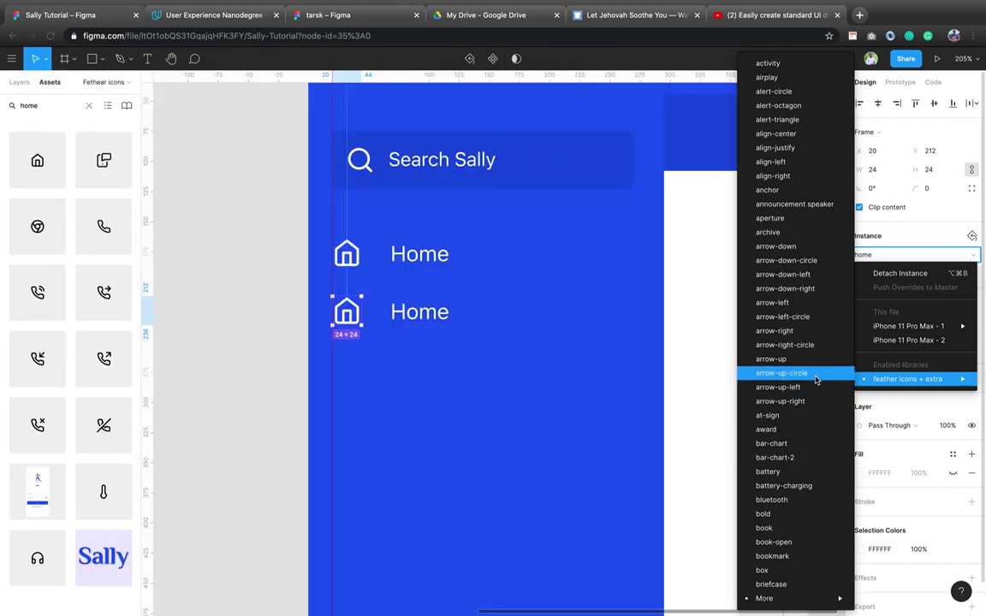
{"action": "key", "text": "Escape"}
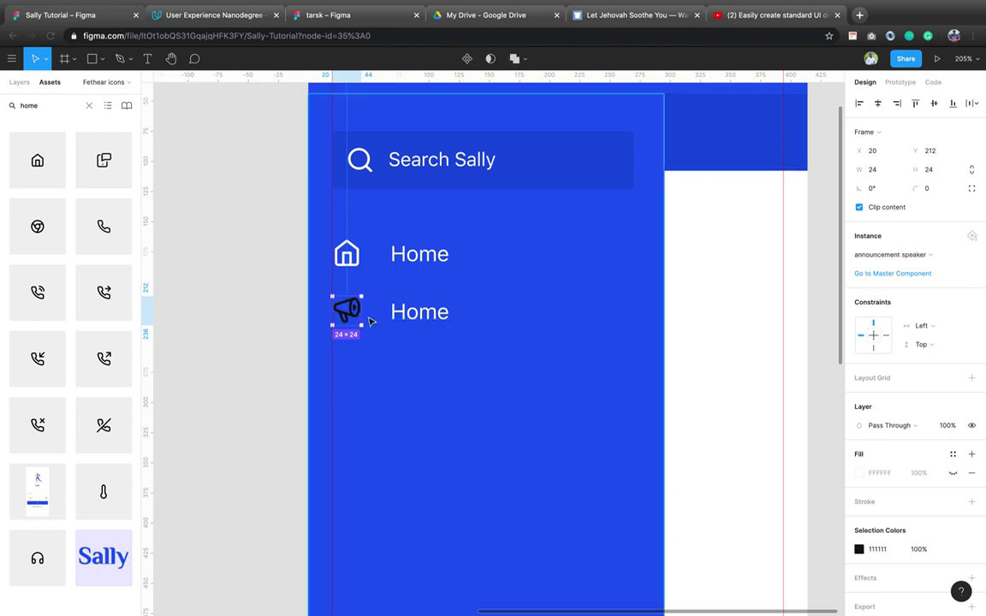
Make the speaker icon white (FFFFFF).
{"action": "left_click", "coordinate": [879, 550]}
{"action": "type", "text": "ffffff"}
{"action": "key", "text": "Return"}
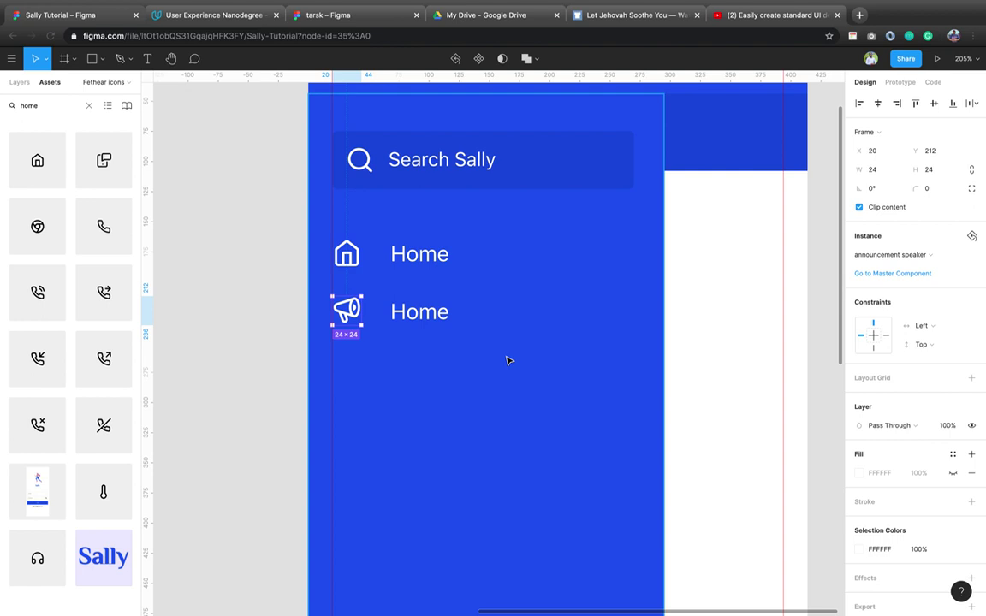
Left-align the second row's label and retype it as 'Announcement'.
{"action": "double_click", "coordinate": [436, 318]}
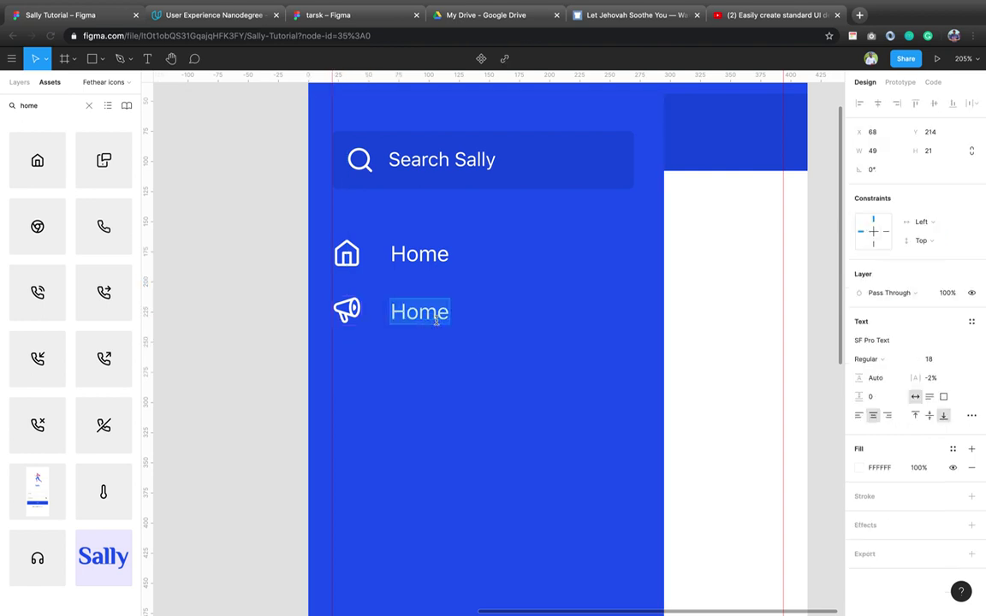
{"action": "type", "text": "Ab"}
{"action": "key", "text": "BackSpace"}
{"action": "type", "text": "nou"}
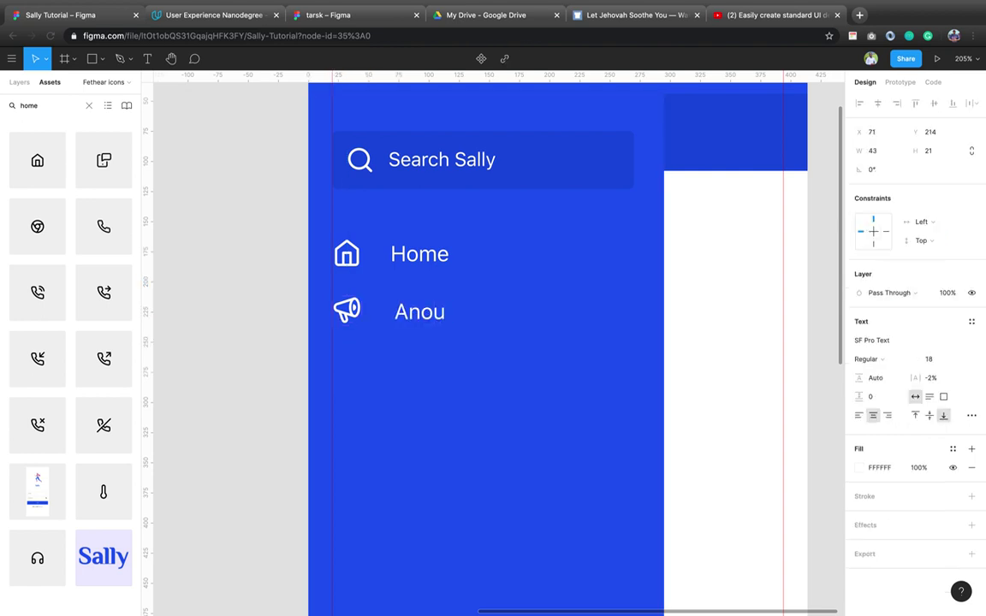
{"action": "type", "text": "ncement"}
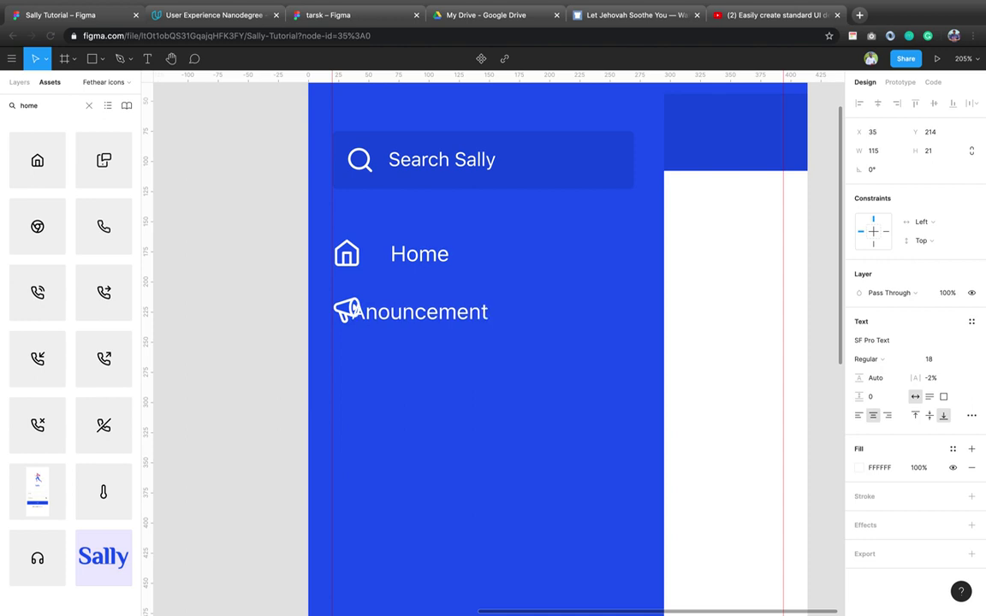
{"action": "key", "text": "ctrl+z"}
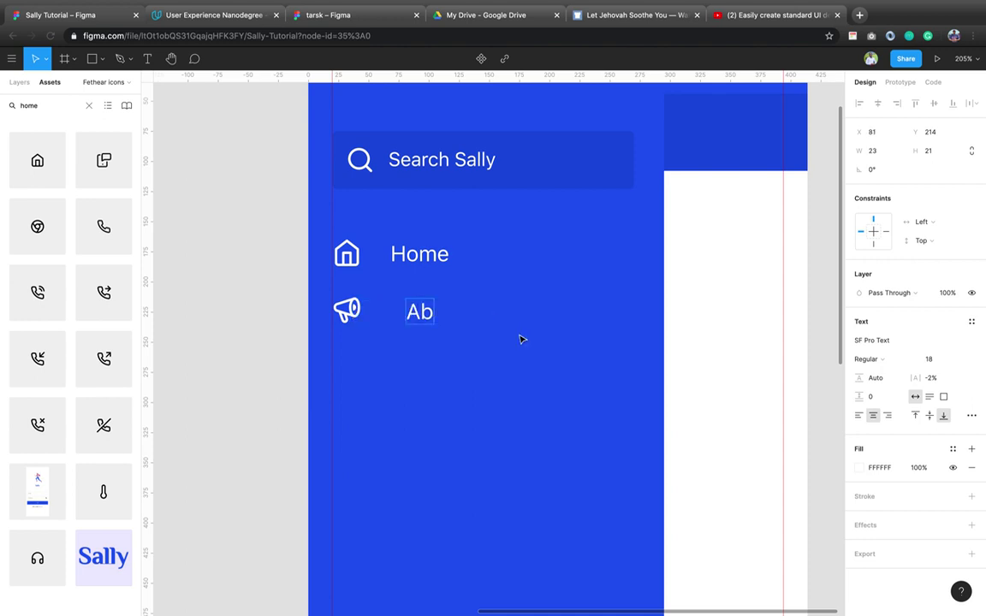
{"action": "key", "text": "ctrl+z"}
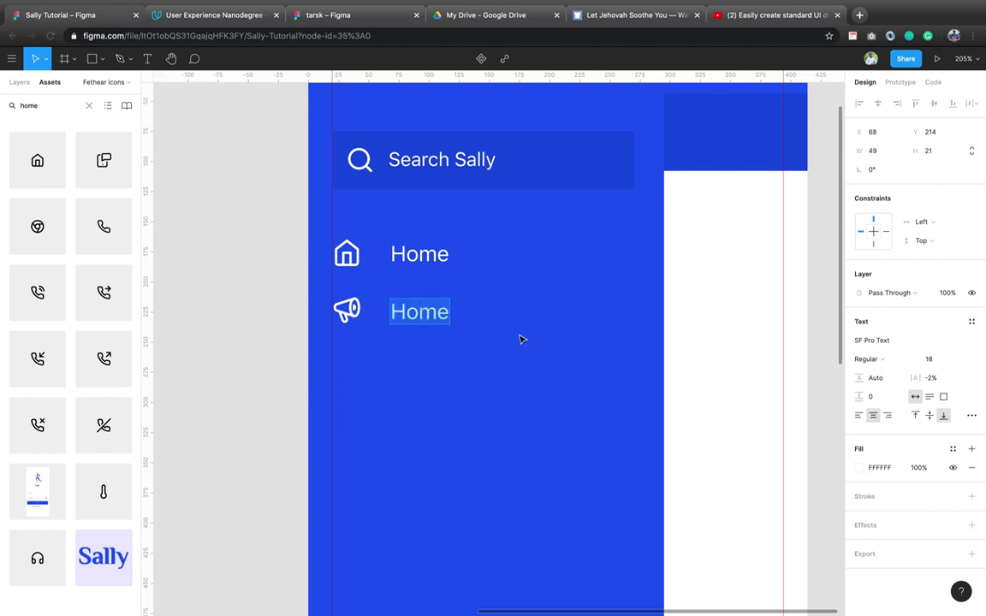
{"action": "left_click", "coordinate": [858, 416]}
{"action": "type", "text": "Ann"}
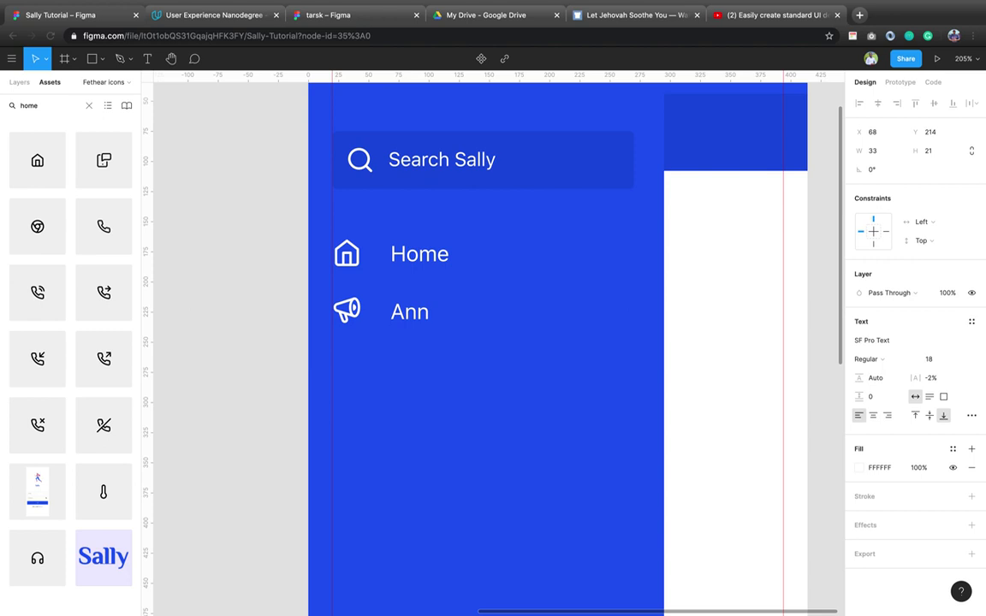
{"action": "type", "text": "ouncem"}
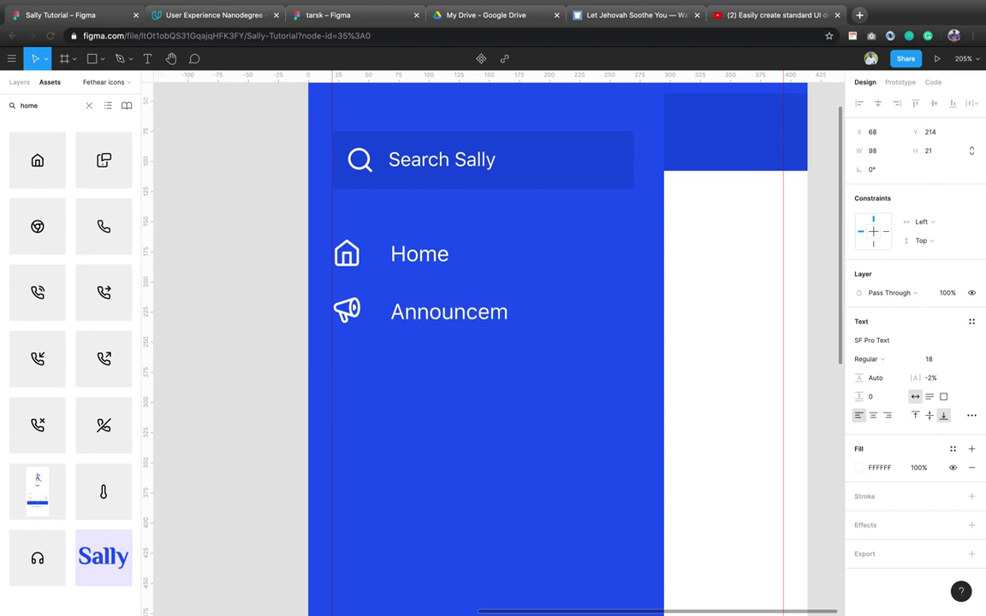
{"action": "type", "text": "ent"}
{"action": "key", "text": "Escape"}
{"action": "left_click", "coordinate": [441, 354]}
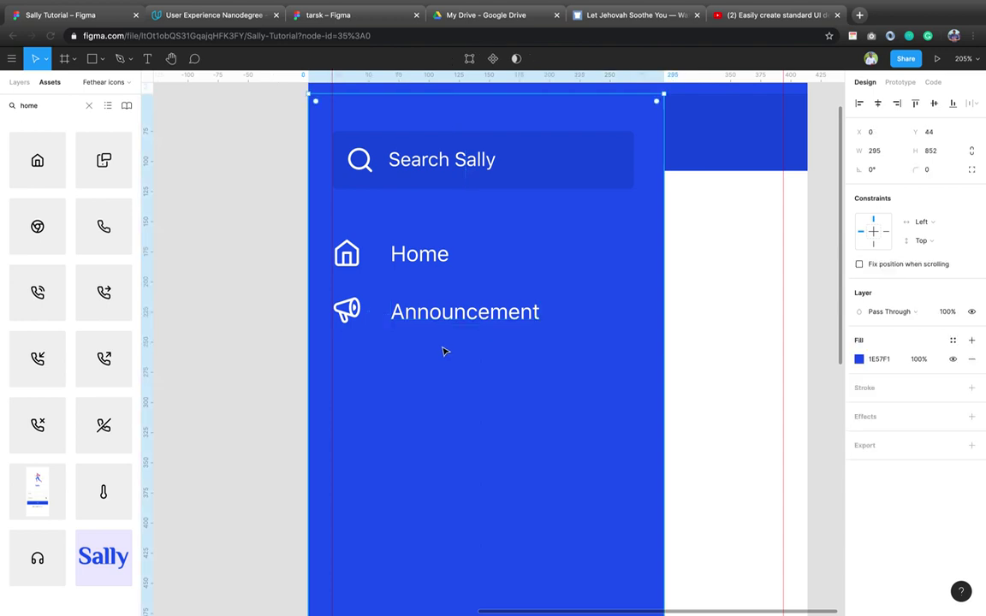
Duplicate the Announcement row below and swap the copy's icon to the briefcase.
{"action": "left_click", "coordinate": [458, 314]}
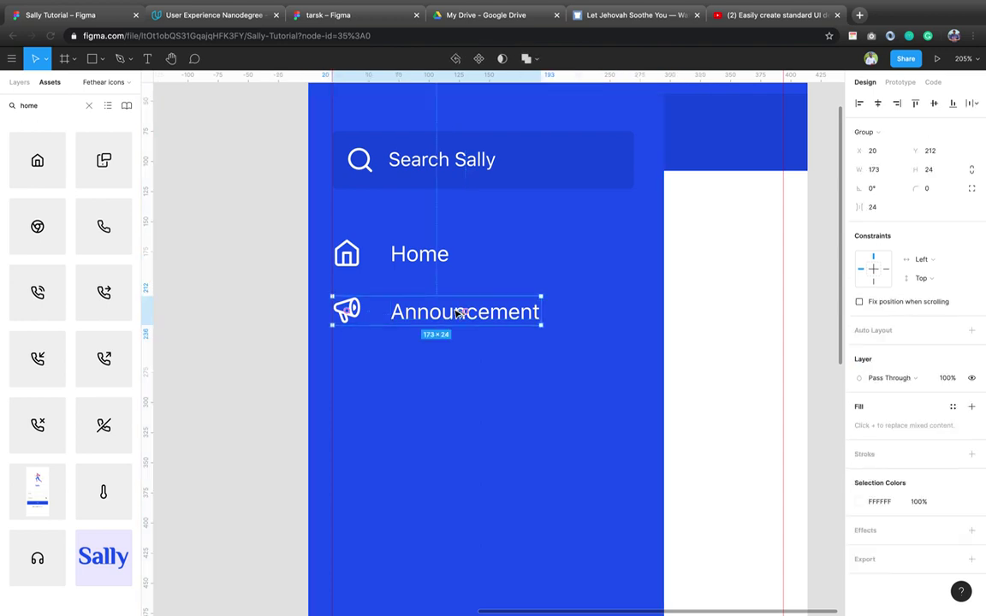
{"action": "left_click_drag", "start_coordinate": [458, 314], "coordinate": [454, 372]}
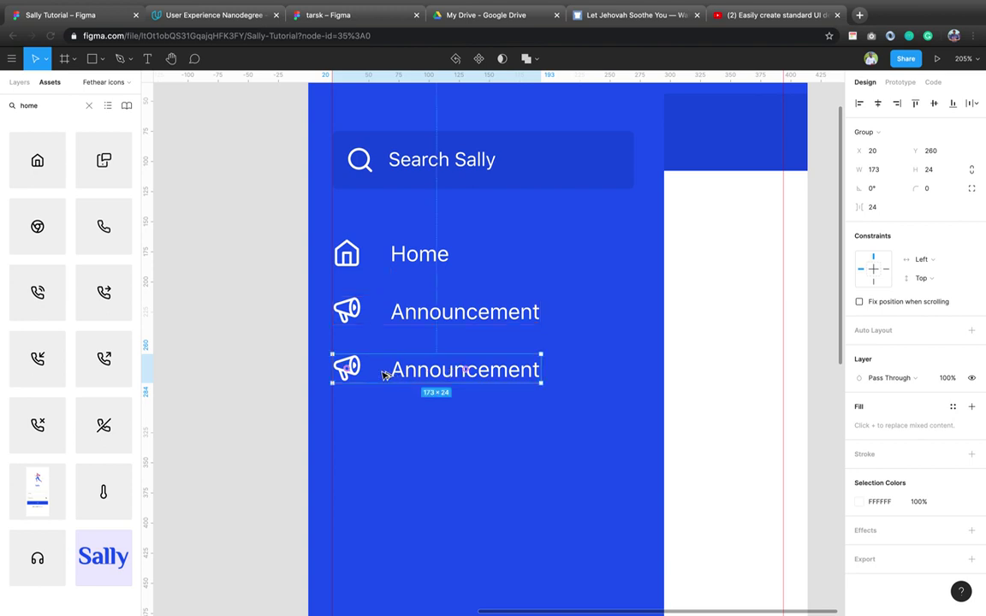
{"action": "double_click", "coordinate": [358, 370]}
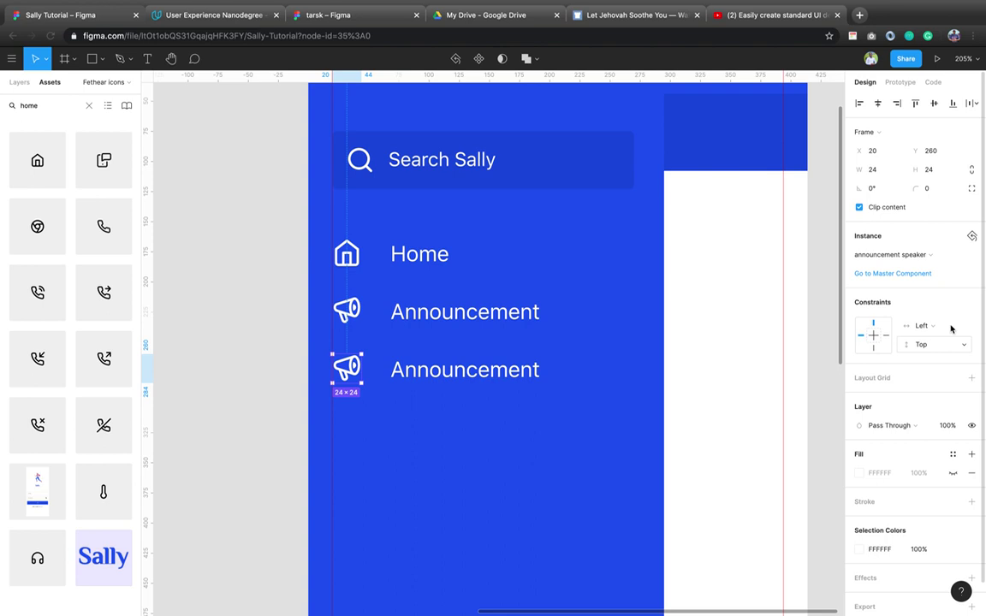
{"action": "left_click", "coordinate": [945, 255]}
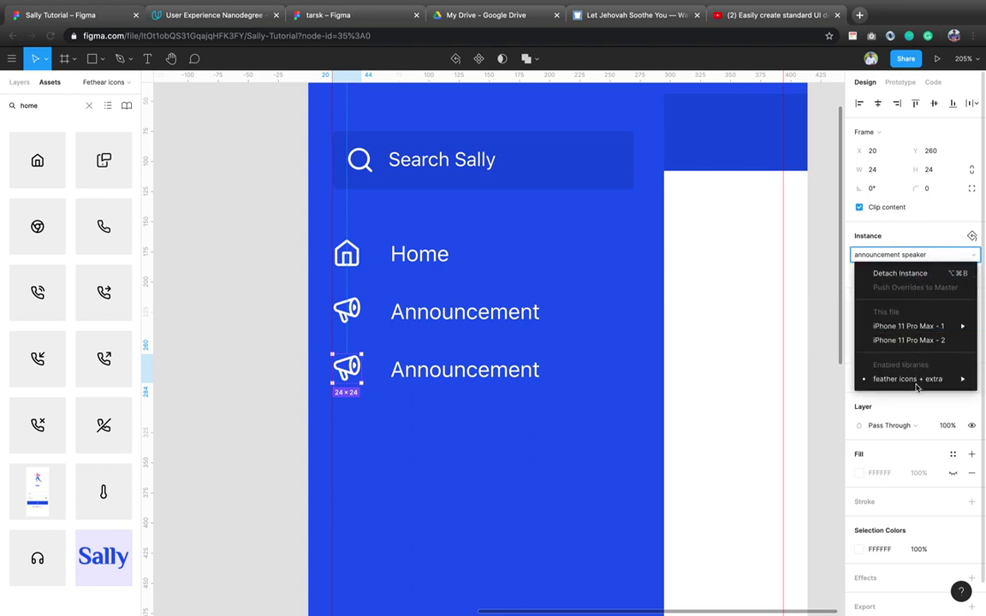
{"action": "mouse_move", "coordinate": [914, 378]}
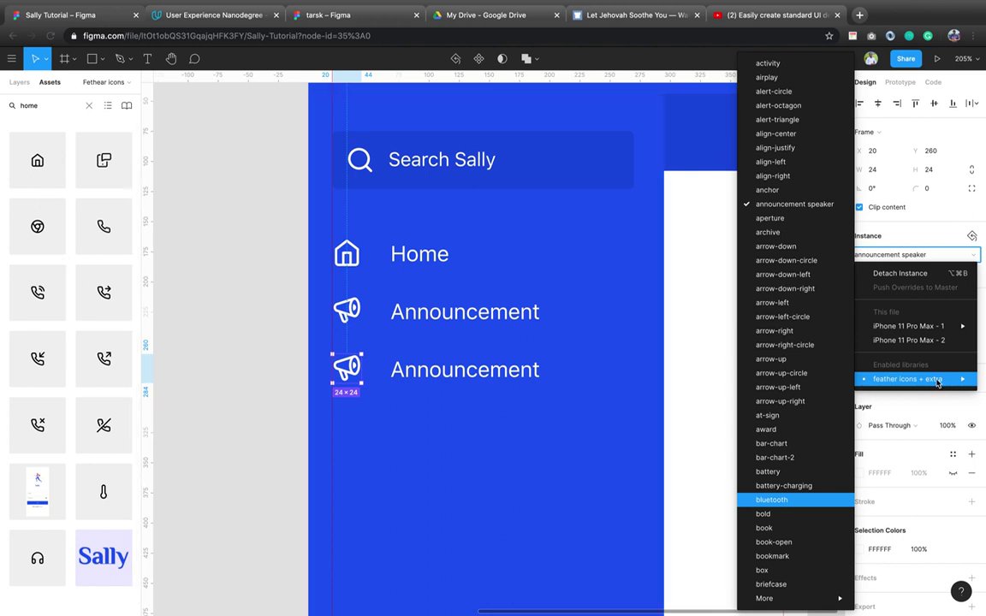
{"action": "mouse_move", "coordinate": [875, 380]}
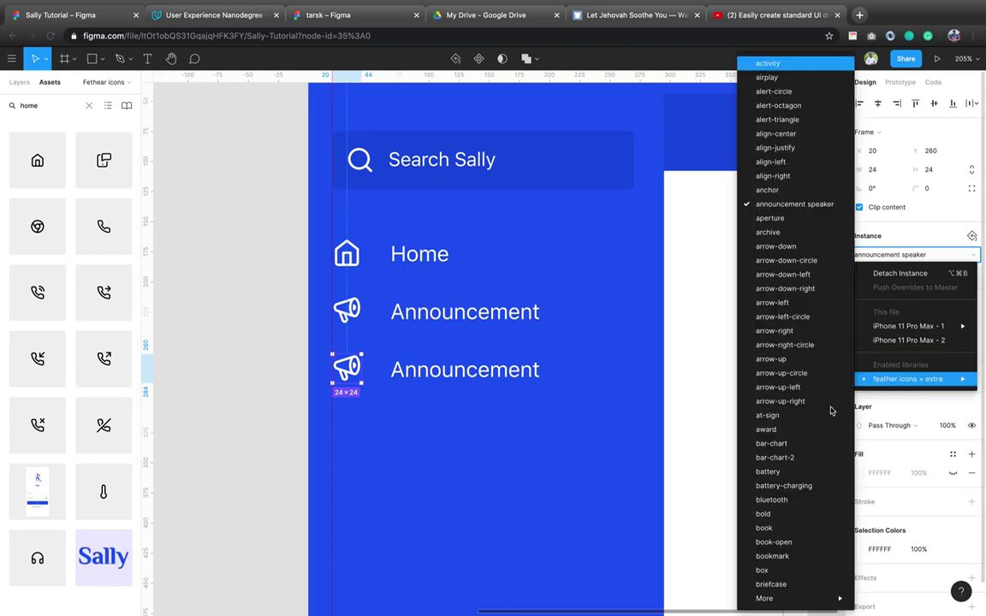
{"action": "left_click", "coordinate": [779, 585]}
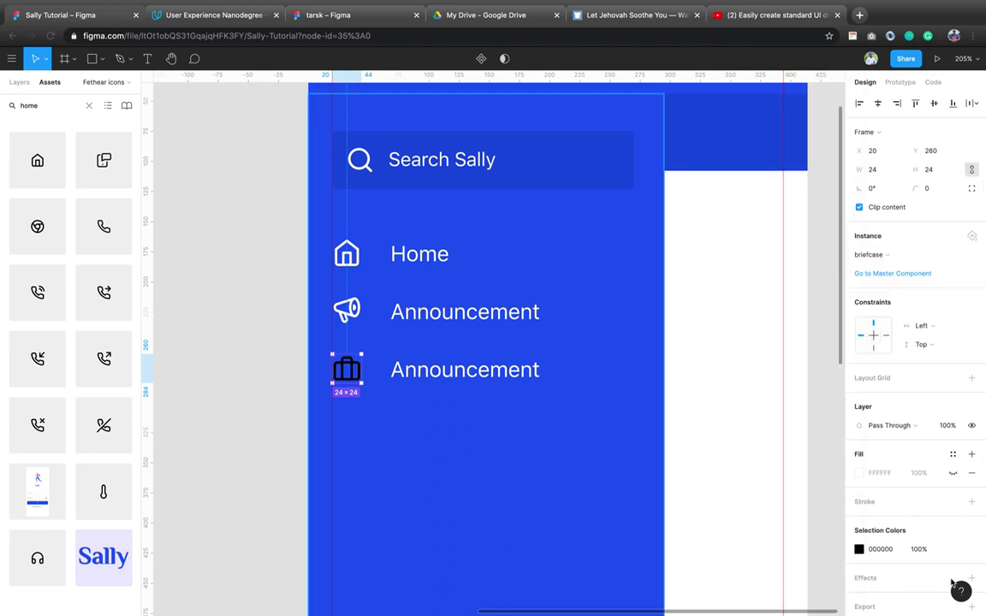
Make the briefcase icon white (fff), label it 'Briefcase', and duplicate the row below.
{"action": "left_click", "coordinate": [884, 550]}
{"action": "type", "text": "fff"}
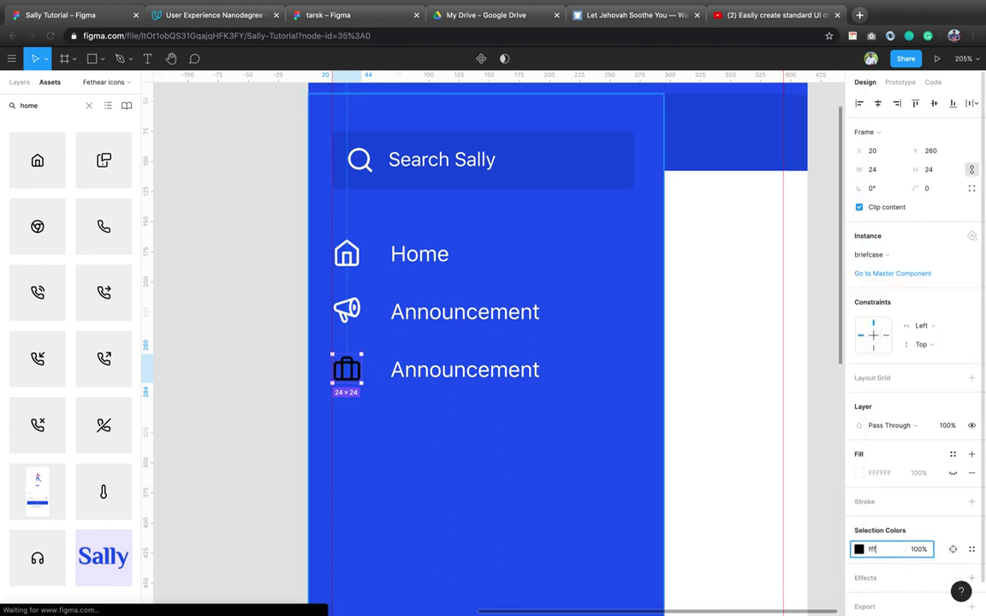
{"action": "key", "text": "Return"}
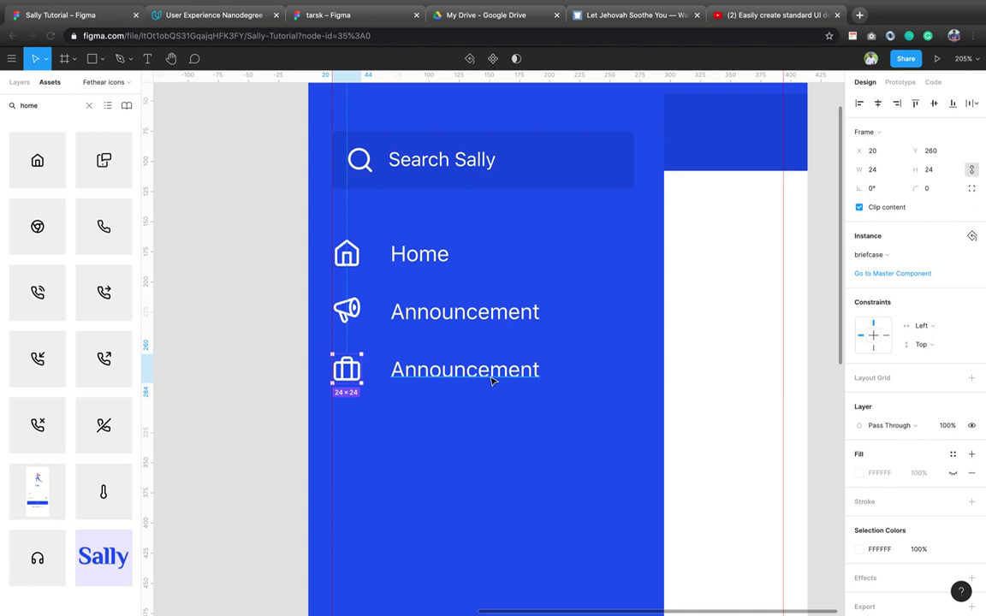
{"action": "left_click", "coordinate": [489, 375]}
{"action": "double_click", "coordinate": [490, 374]}
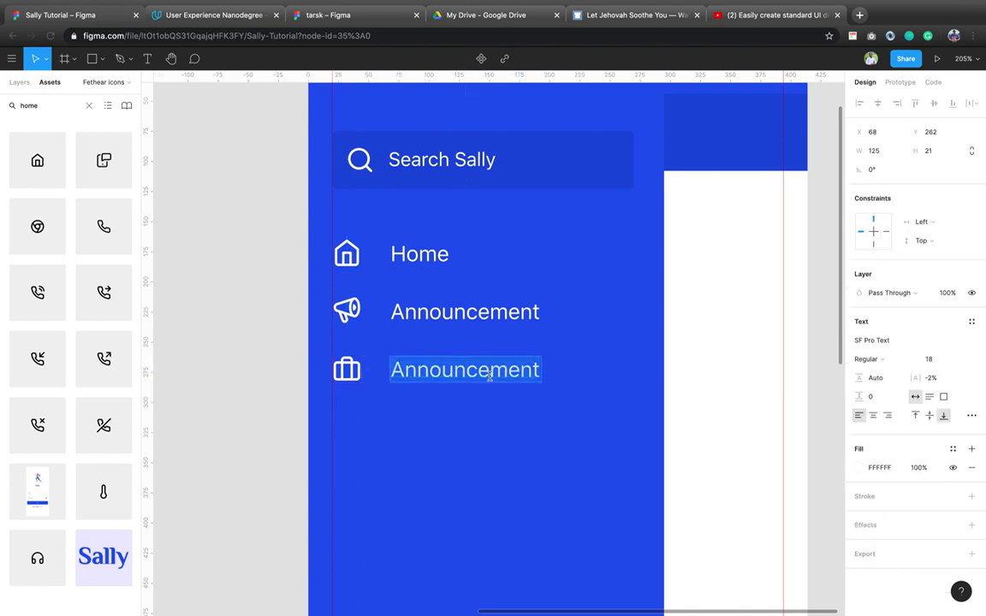
{"action": "type", "text": "Brie"}
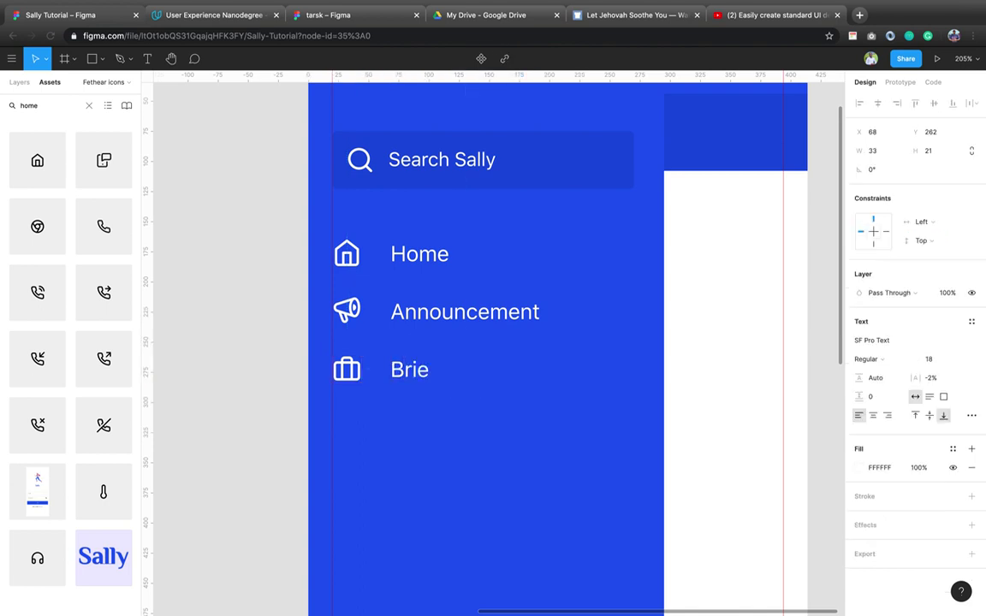
{"action": "type", "text": "fcase"}
{"action": "key", "text": "Escape"}
{"action": "key", "text": "Escape"}
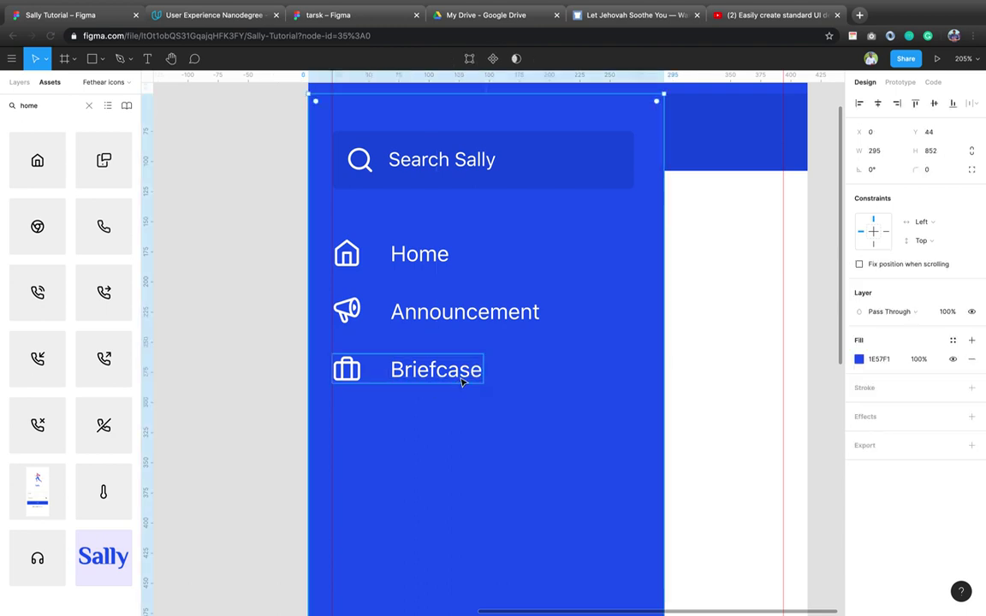
{"action": "left_click", "coordinate": [463, 382]}
{"action": "left_click_drag", "start_coordinate": [462, 382], "coordinate": [463, 442]}
Set the spacing between the two Briefcase rows to 24.
{"action": "left_click", "coordinate": [436, 370], "text": "shift"}
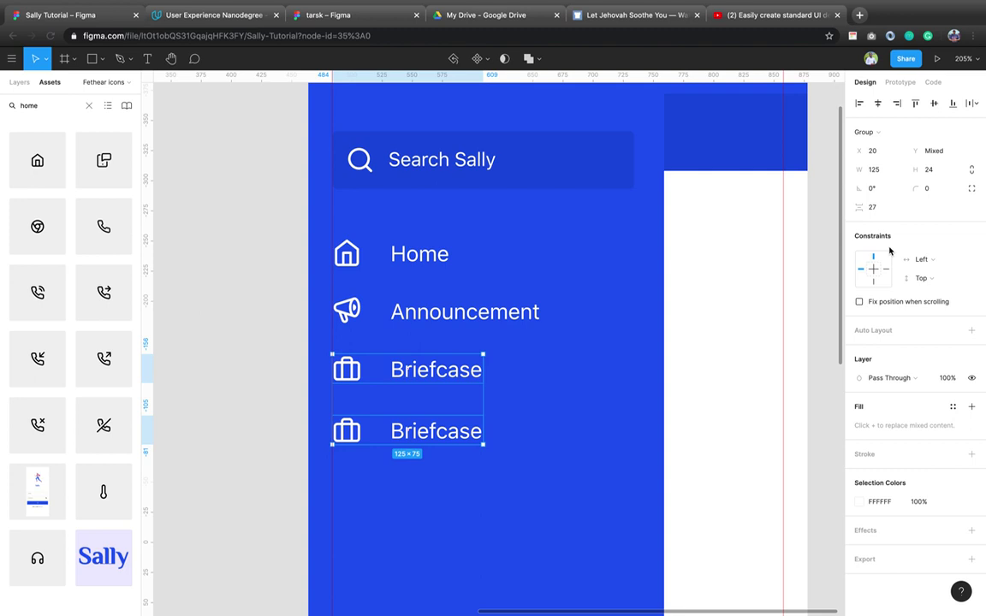
{"action": "left_click", "coordinate": [883, 208]}
{"action": "type", "text": "4"}
{"action": "key", "text": "Return"}
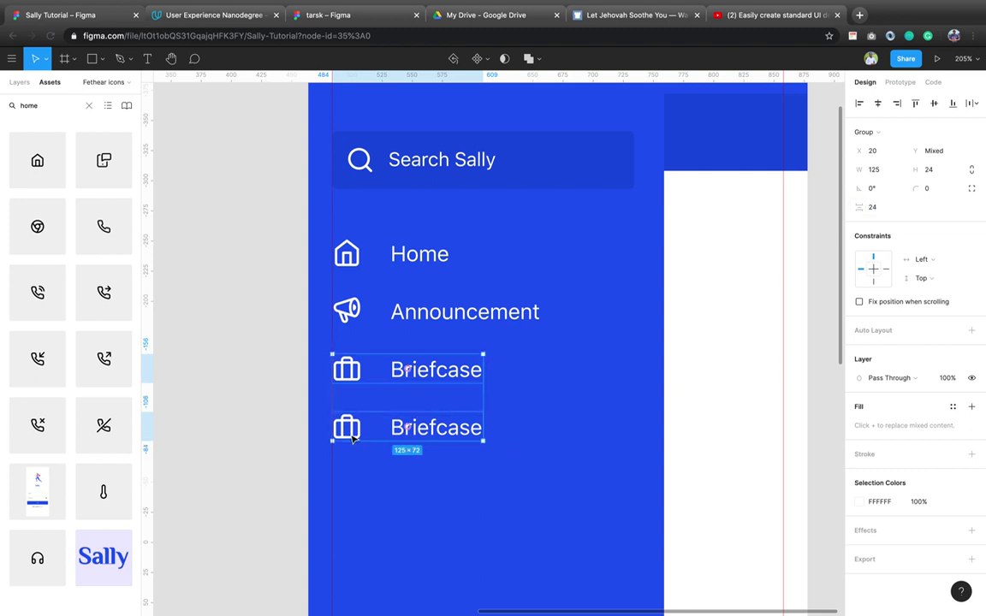
Swap the lower briefcase icon to git-branch and colour it white.
{"action": "double_click", "coordinate": [345, 435]}
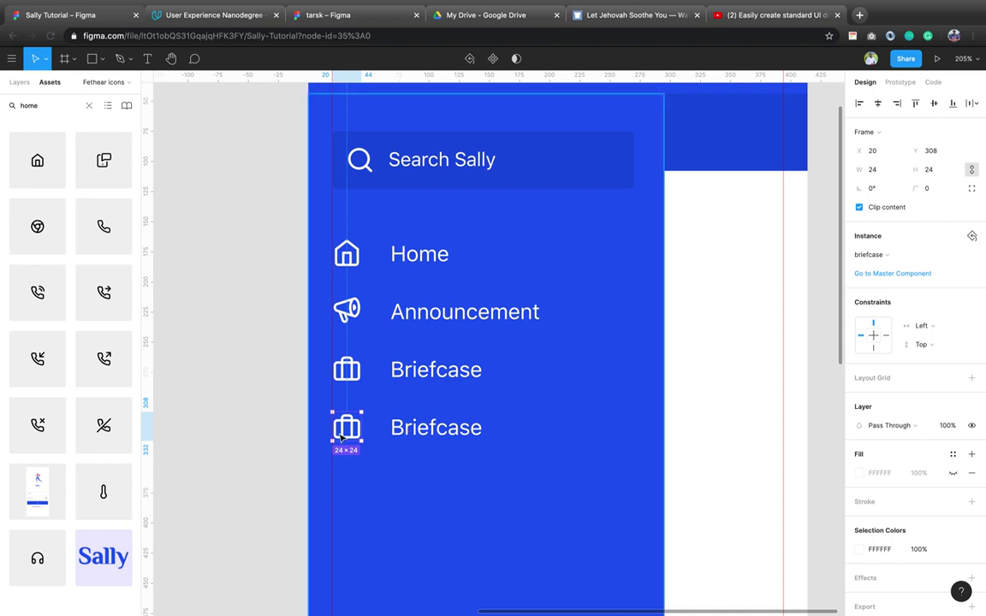
{"action": "left_click", "coordinate": [909, 255]}
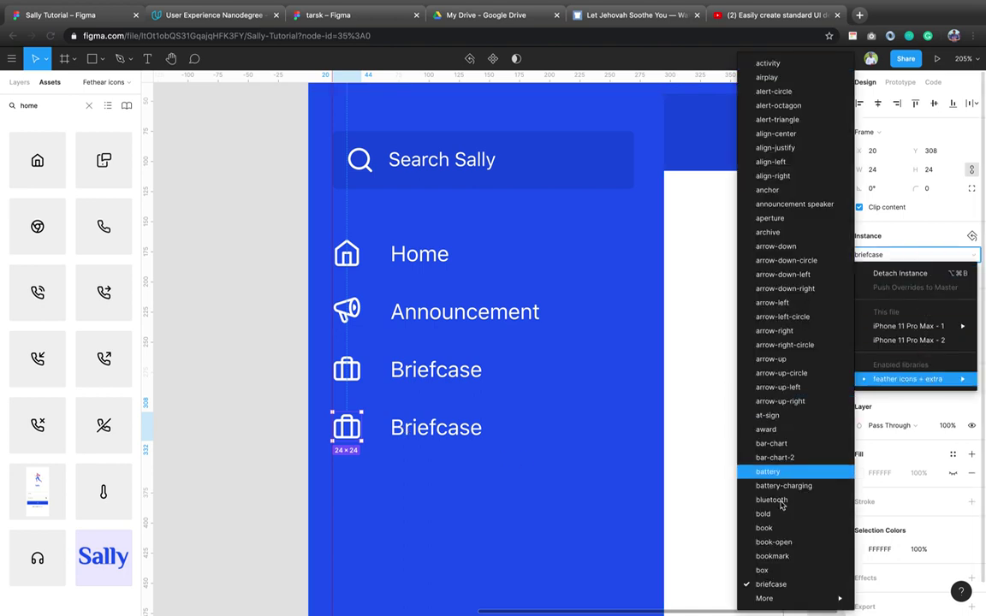
{"action": "mouse_move", "coordinate": [821, 597]}
{"action": "mouse_move", "coordinate": [726, 599]}
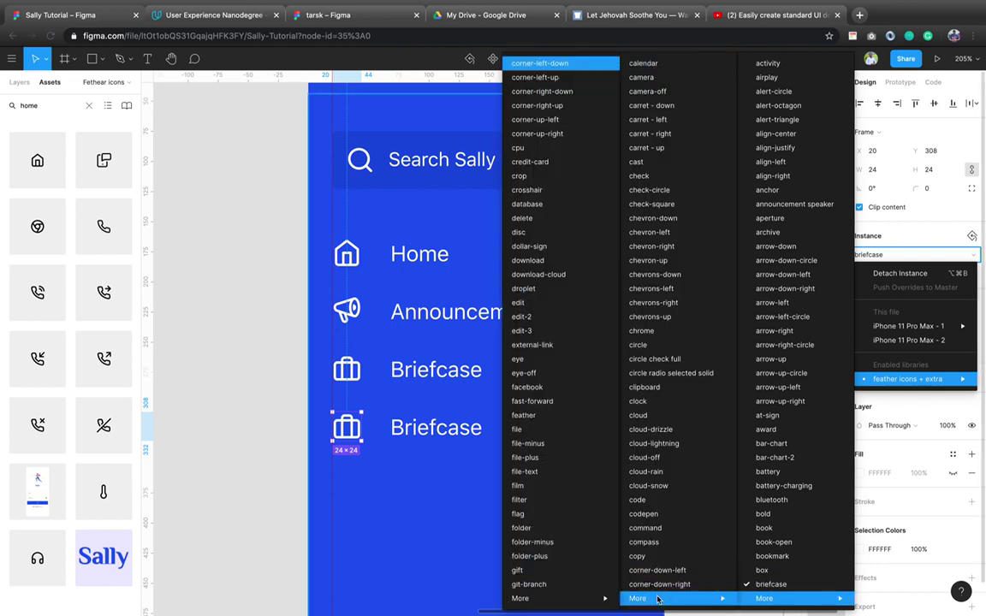
{"action": "left_click", "coordinate": [529, 584]}
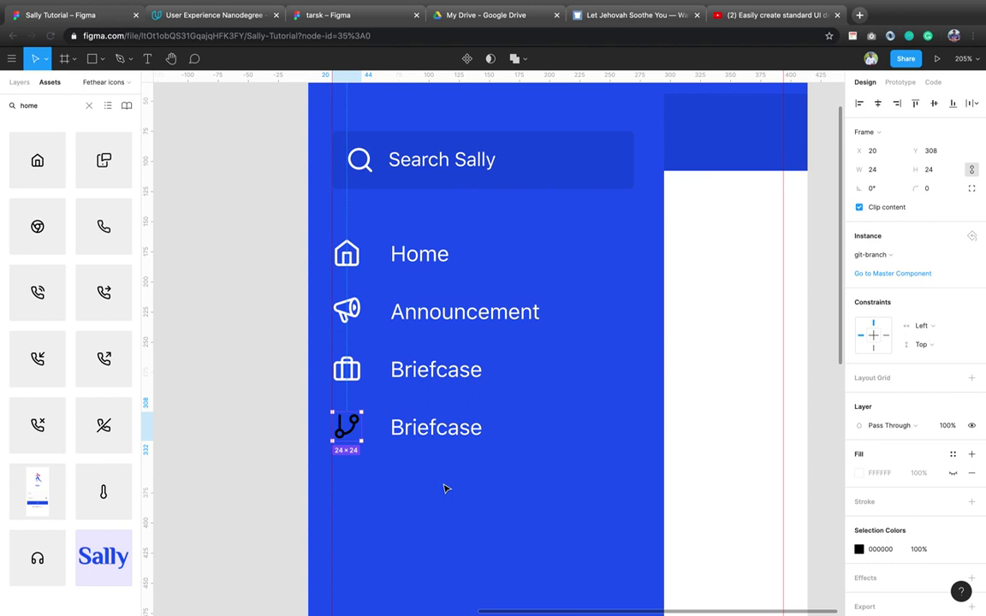
{"action": "left_click", "coordinate": [887, 550]}
{"action": "type", "text": "ffff"}
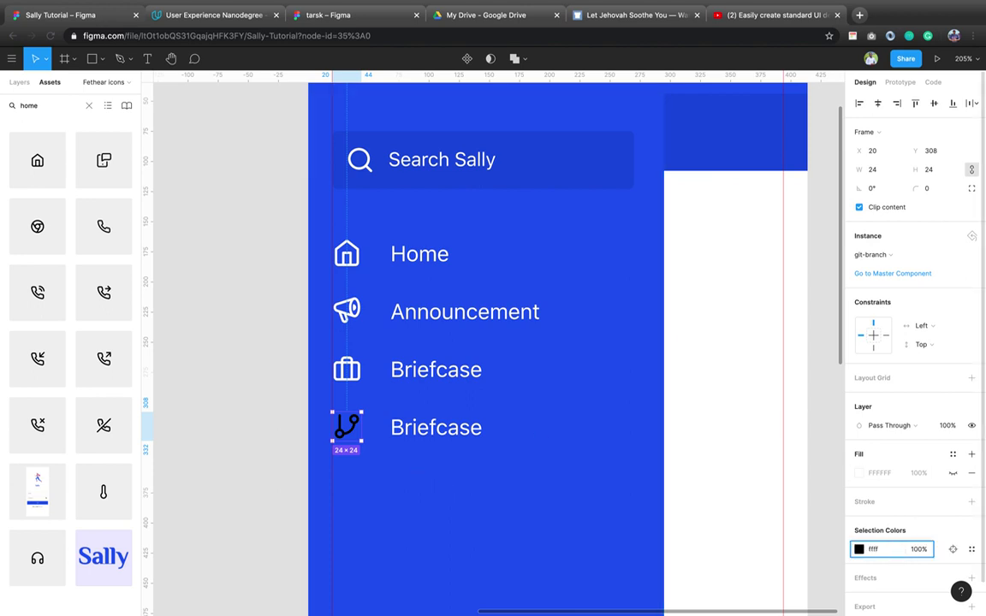
{"action": "key", "text": "Return"}
Rename the lower label to 'Git-branch' and duplicate that row below.
{"action": "double_click", "coordinate": [439, 431]}
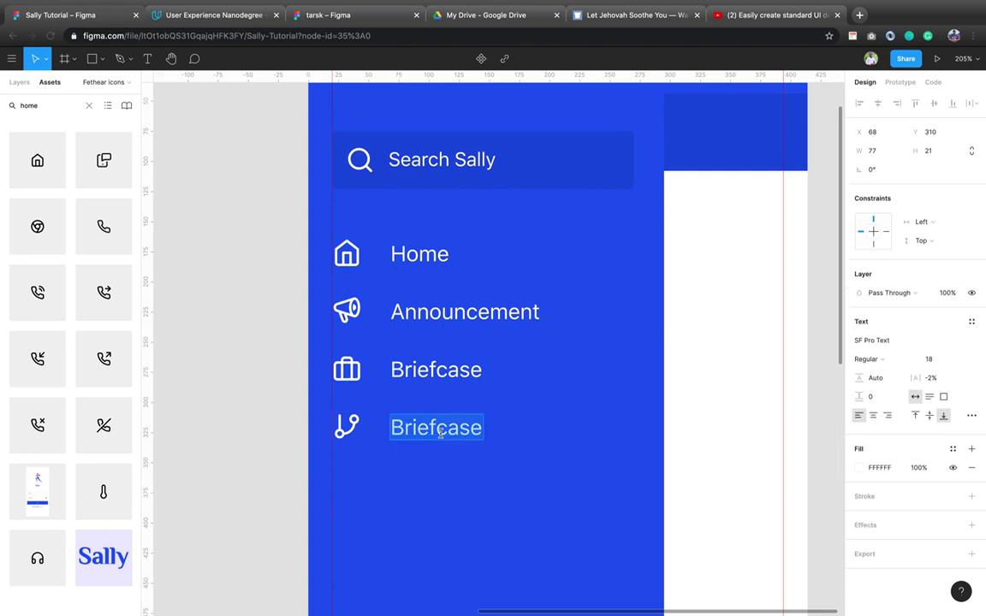
{"action": "type", "text": "G"}
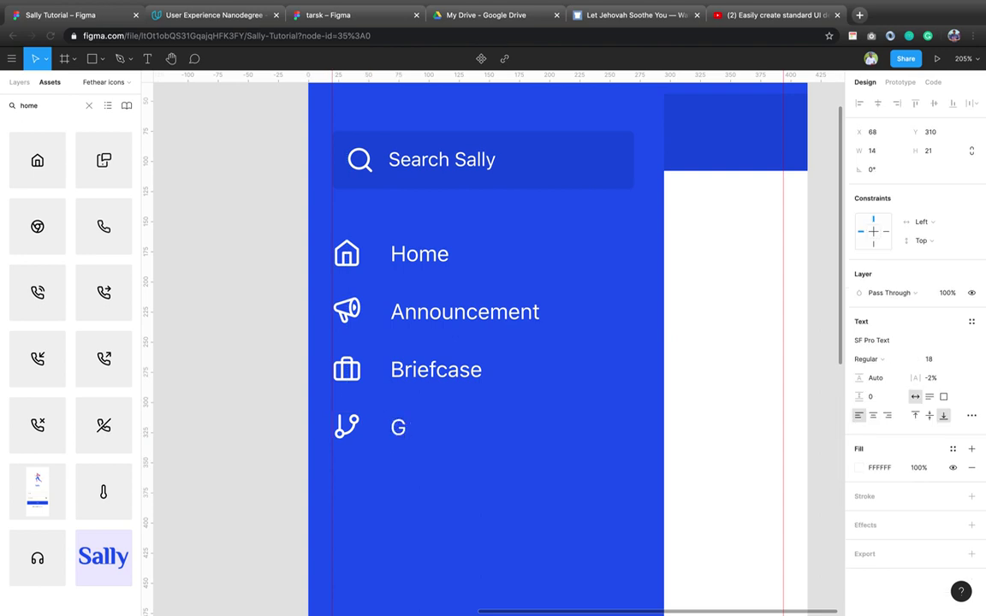
{"action": "type", "text": "iit-branch"}
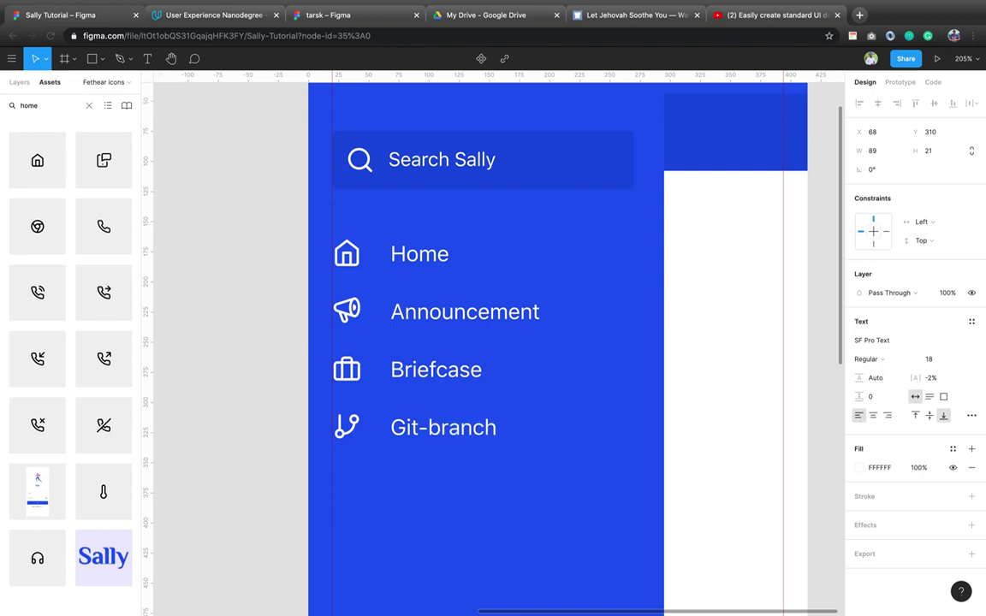
{"action": "key", "text": "Escape"}
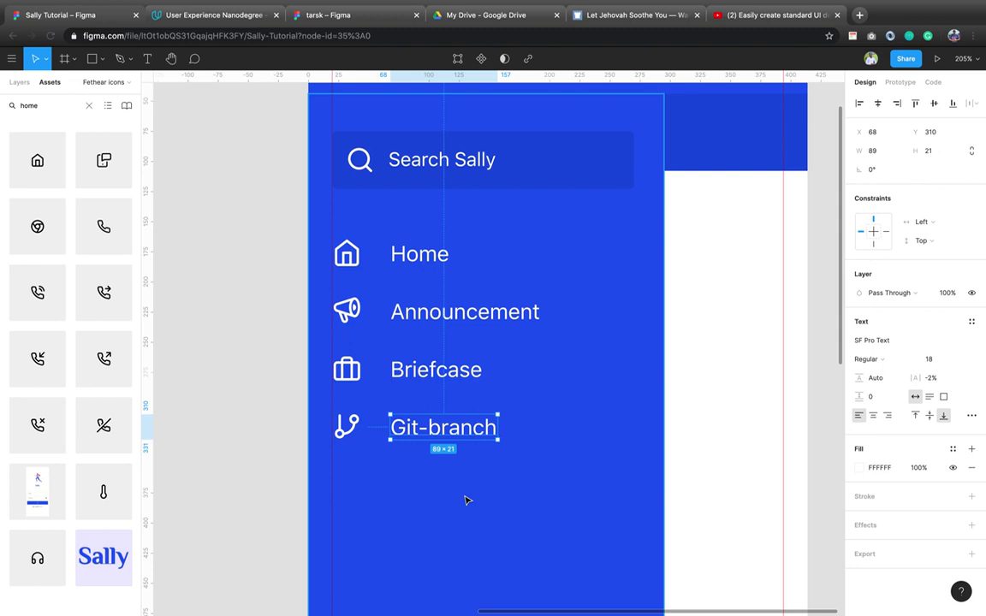
{"action": "key", "text": "Escape"}
{"action": "left_click", "coordinate": [462, 439]}
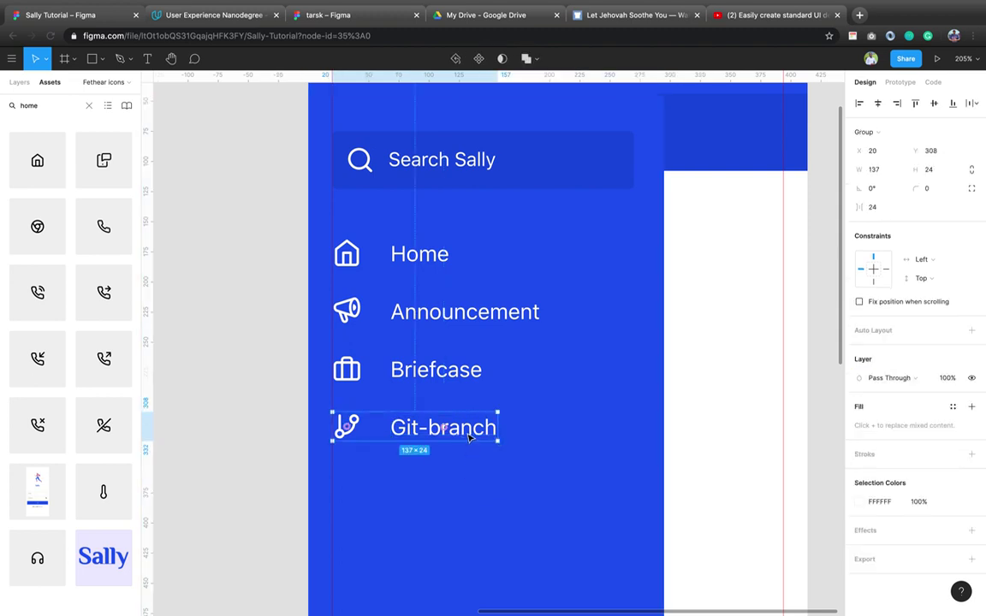
{"action": "left_click_drag", "start_coordinate": [470, 436], "coordinate": [453, 555]}
Set the spacing between the two Git-branch rows to 24.
{"action": "left_click", "coordinate": [484, 488], "text": "shift"}
{"action": "left_click", "coordinate": [878, 208]}
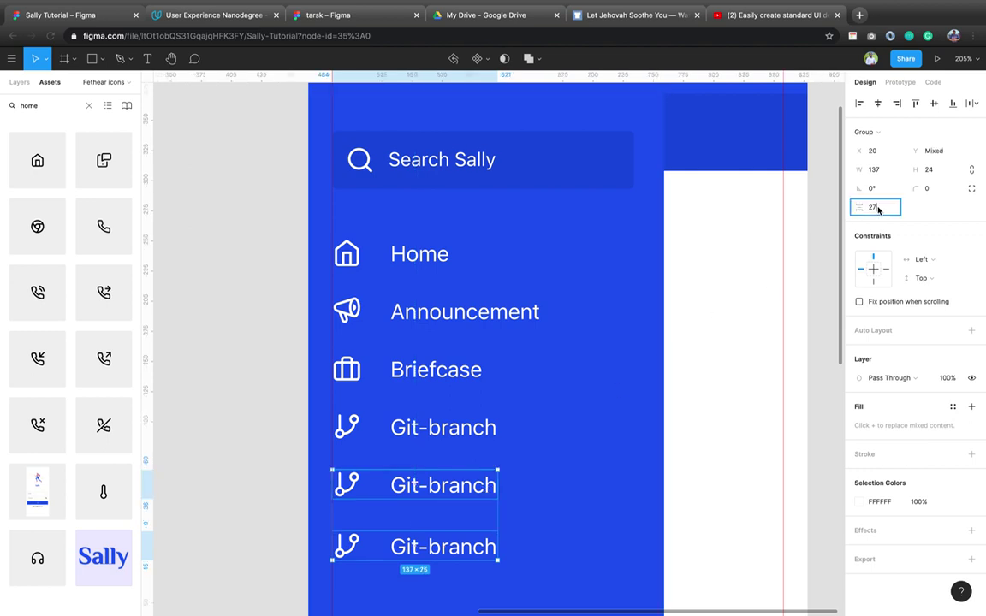
{"action": "type", "text": "24"}
{"action": "key", "text": "Return"}
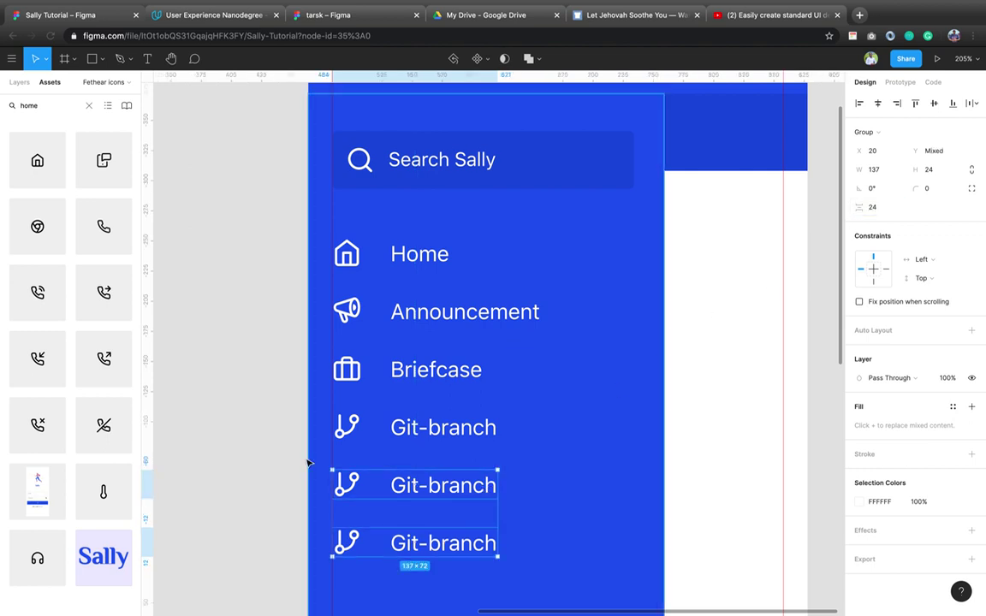
Swap the fifth row's git-branch icon for the bookmark icon.
{"action": "double_click", "coordinate": [346, 489]}
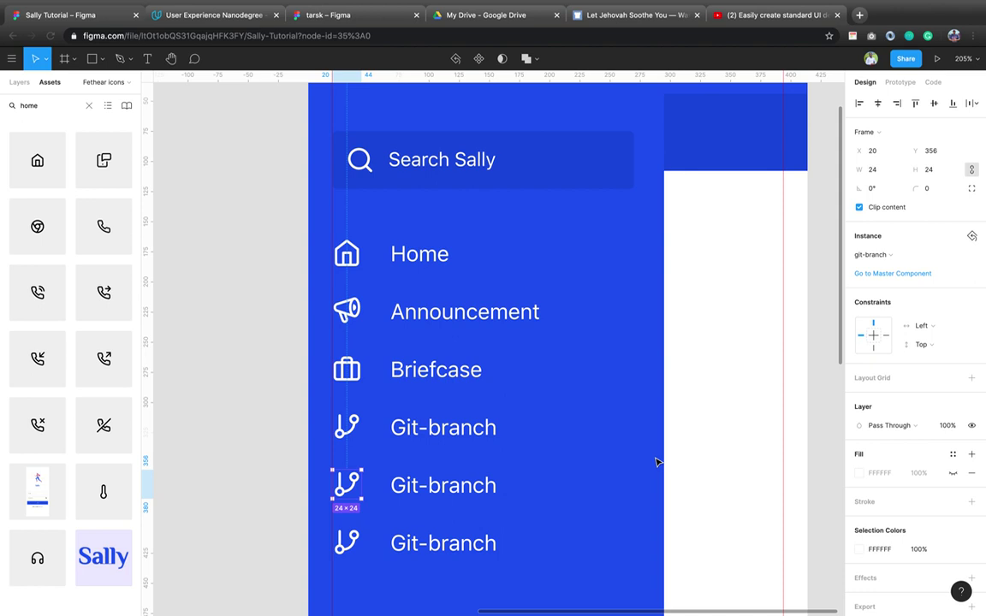
{"action": "left_click", "coordinate": [890, 256]}
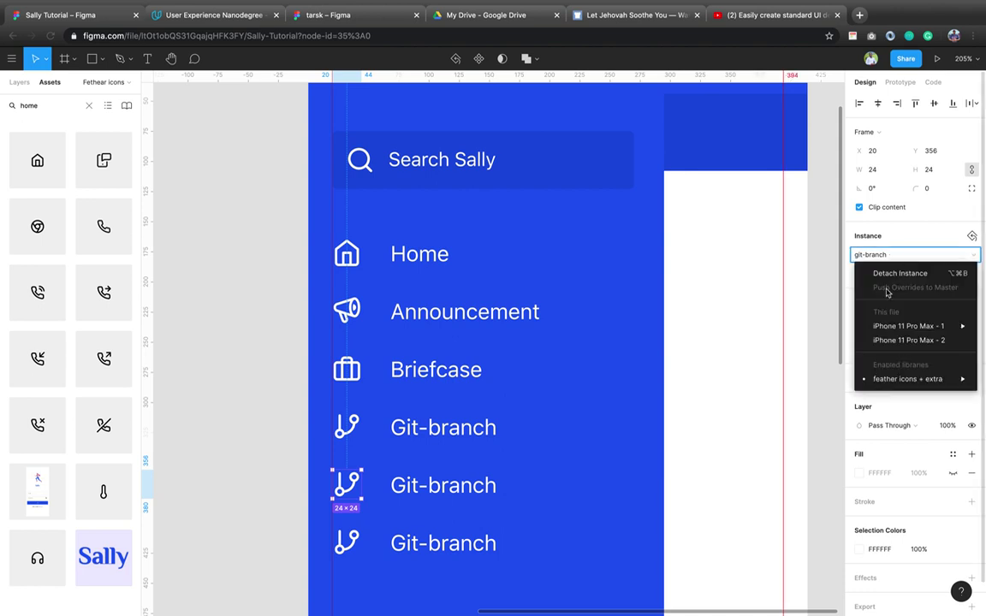
{"action": "mouse_move", "coordinate": [891, 378]}
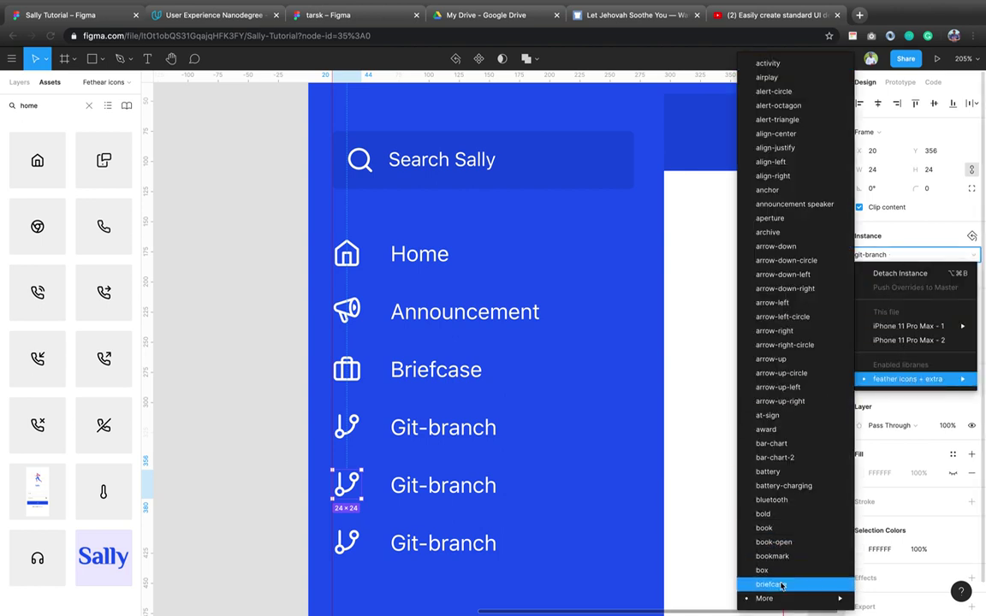
{"action": "key", "text": "Escape"}
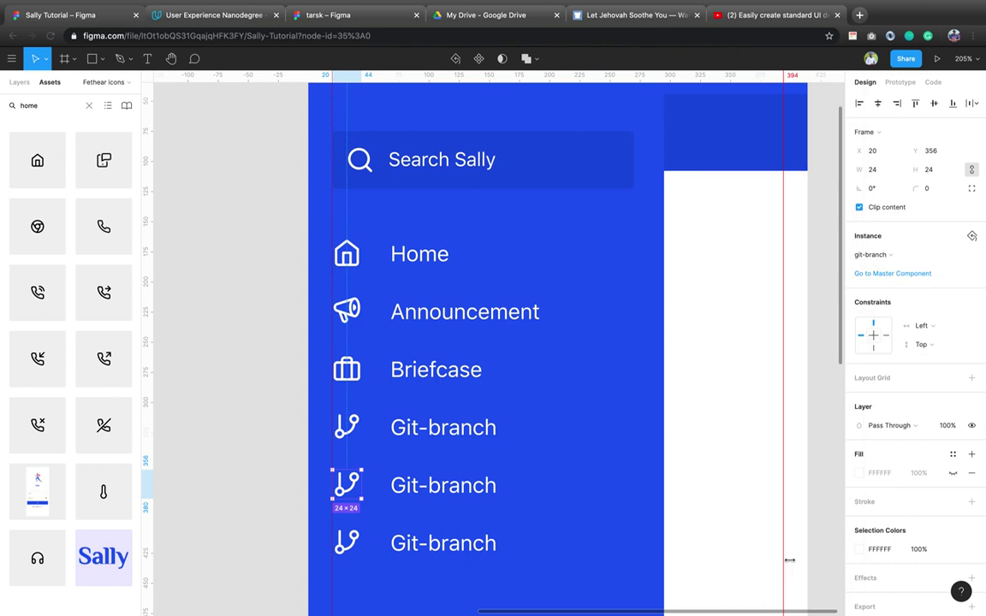
{"action": "key", "text": "super+shift+r"}
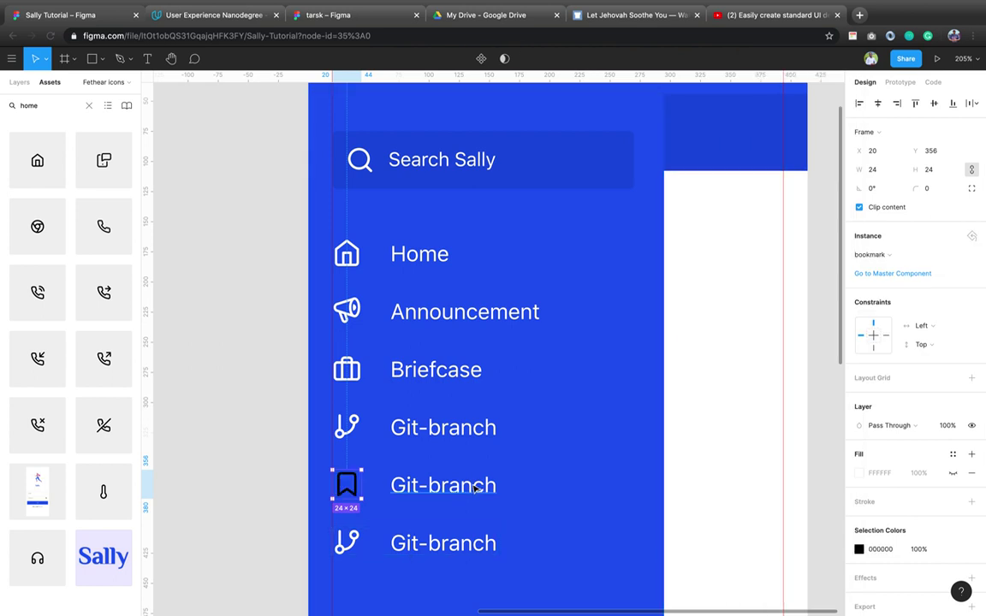
Label the fifth row 'Bookmark' and make its bookmark icon white.
{"action": "left_click", "coordinate": [474, 487]}
{"action": "type", "text": "B"}
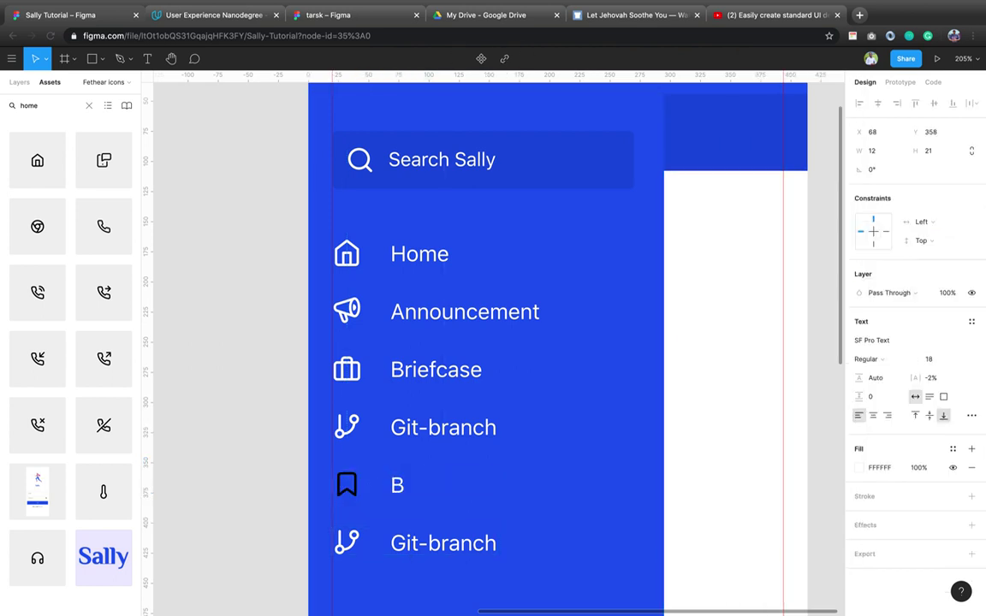
{"action": "type", "text": "ookmark"}
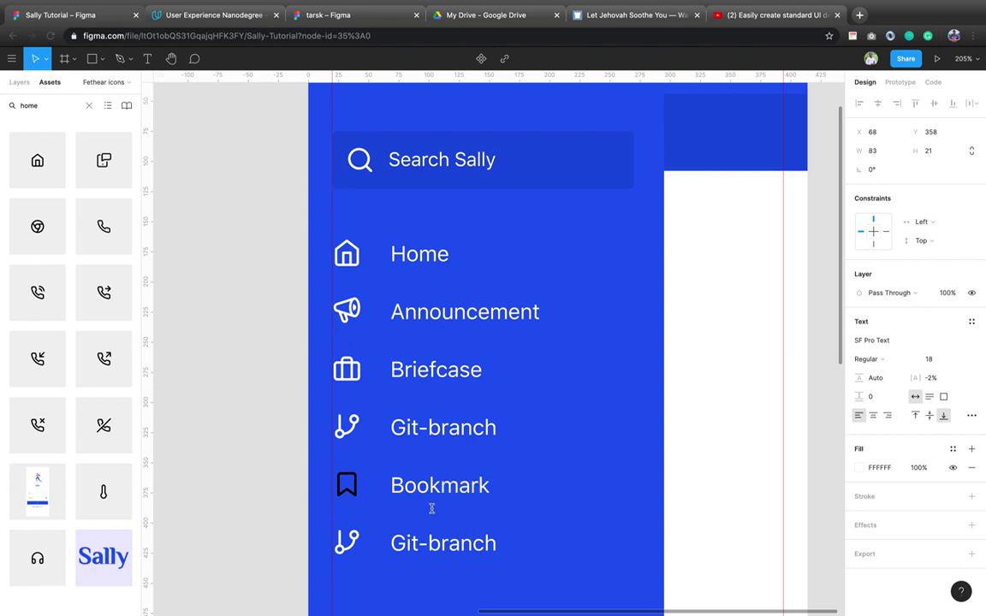
{"action": "key", "text": "Escape"}
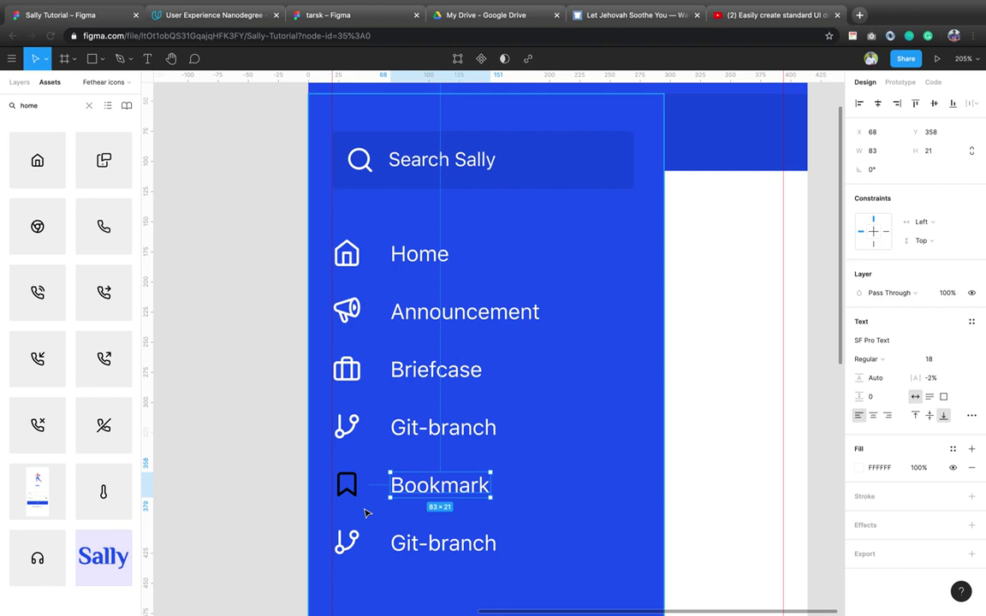
{"action": "left_click", "coordinate": [346, 485]}
{"action": "left_click", "coordinate": [887, 549]}
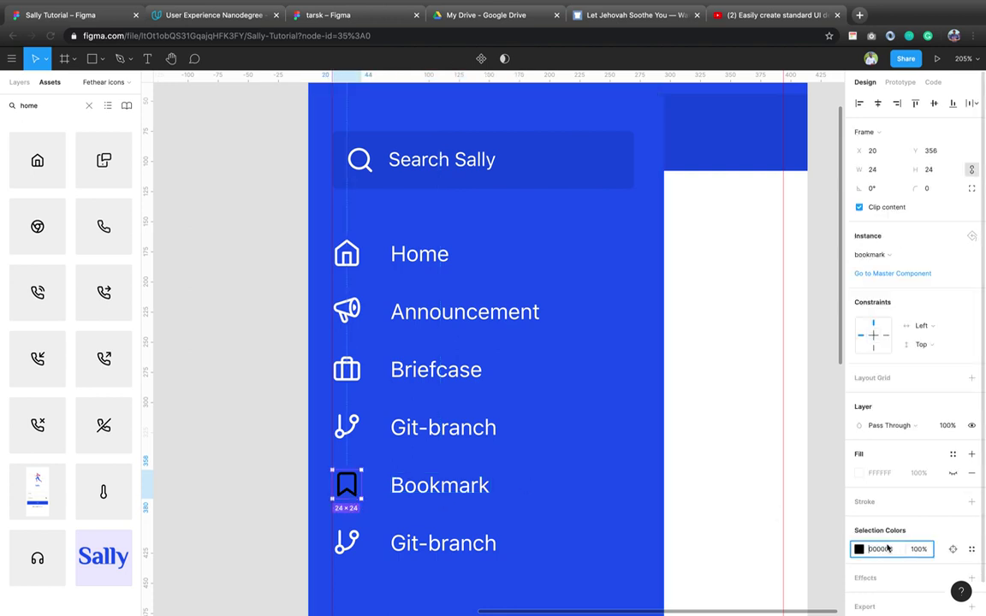
{"action": "type", "text": "fff"}
{"action": "key", "text": "Return"}
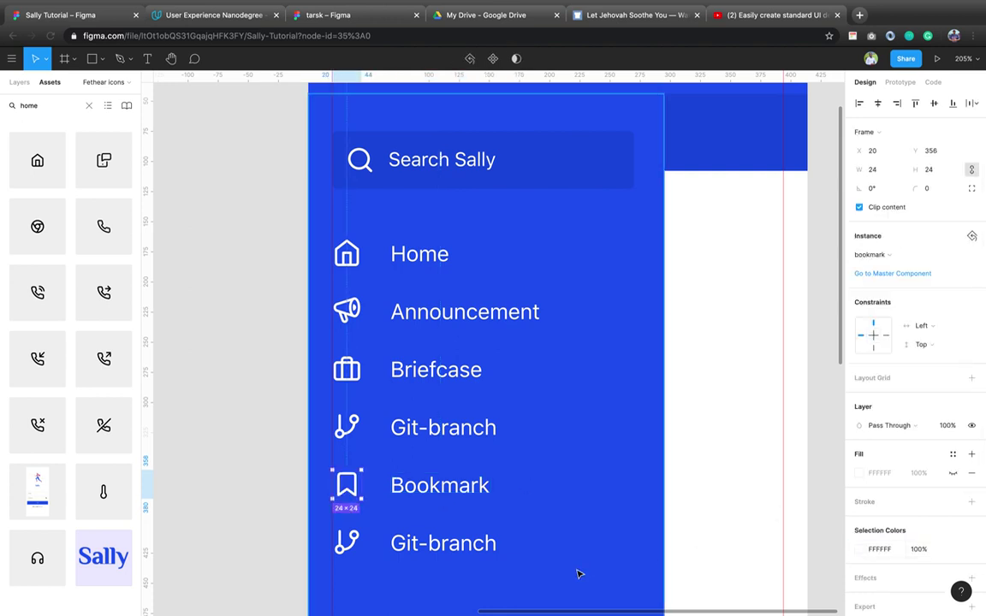
{"action": "scroll", "coordinate": [579, 574], "scroll_direction": "down", "scroll_amount": 3}
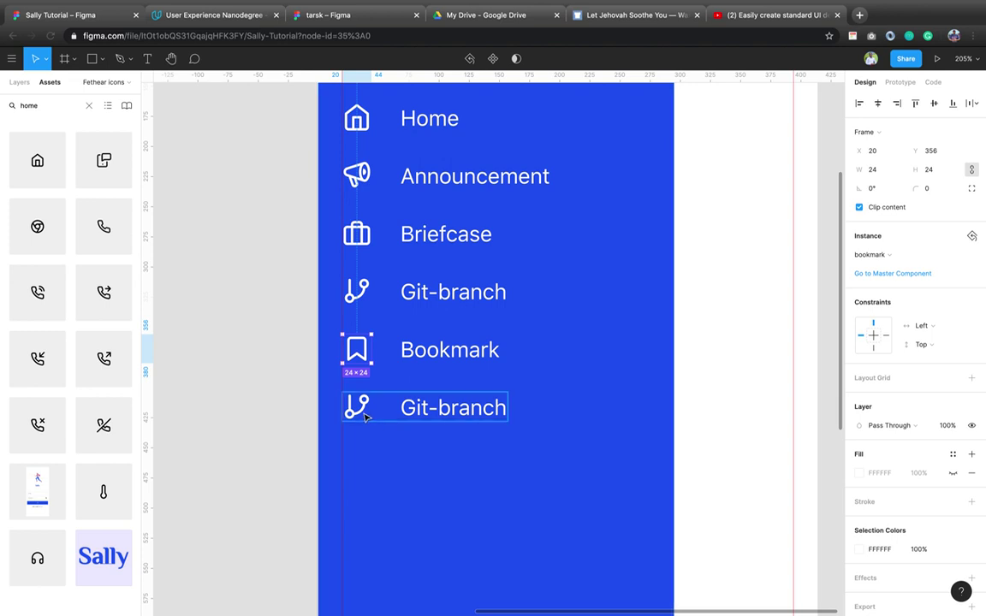
Swap the last row's git-branch icon for the feather map icon.
{"action": "left_click", "coordinate": [365, 417]}
{"action": "left_click", "coordinate": [364, 417]}
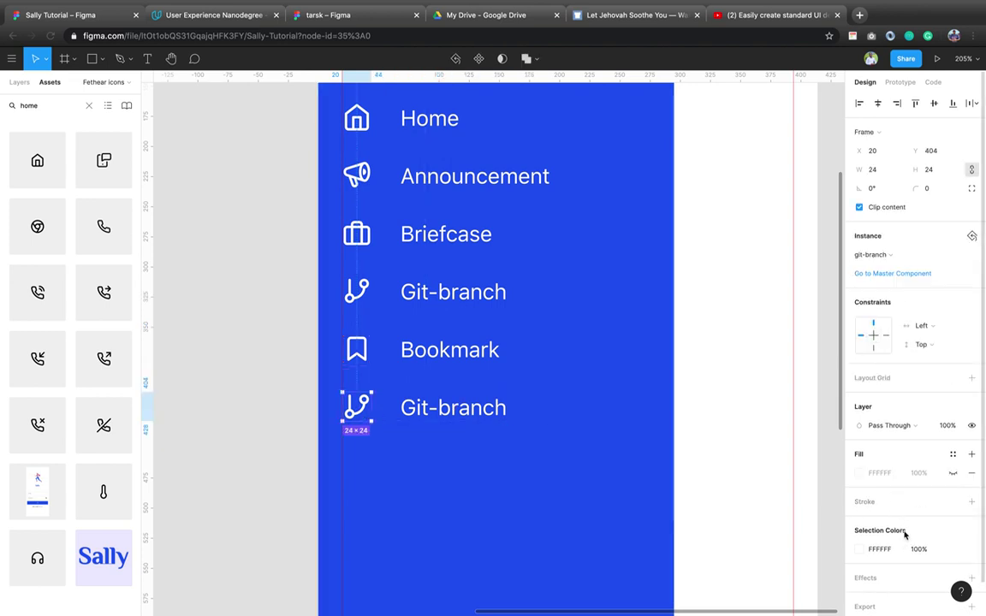
{"action": "left_click", "coordinate": [880, 255]}
{"action": "mouse_move", "coordinate": [867, 379]}
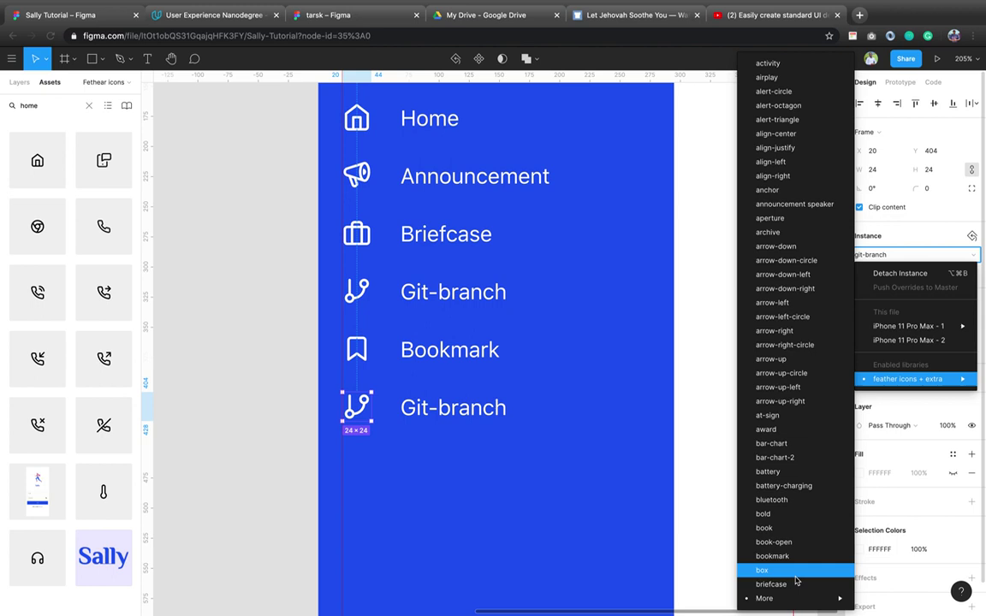
{"action": "mouse_move", "coordinate": [796, 596]}
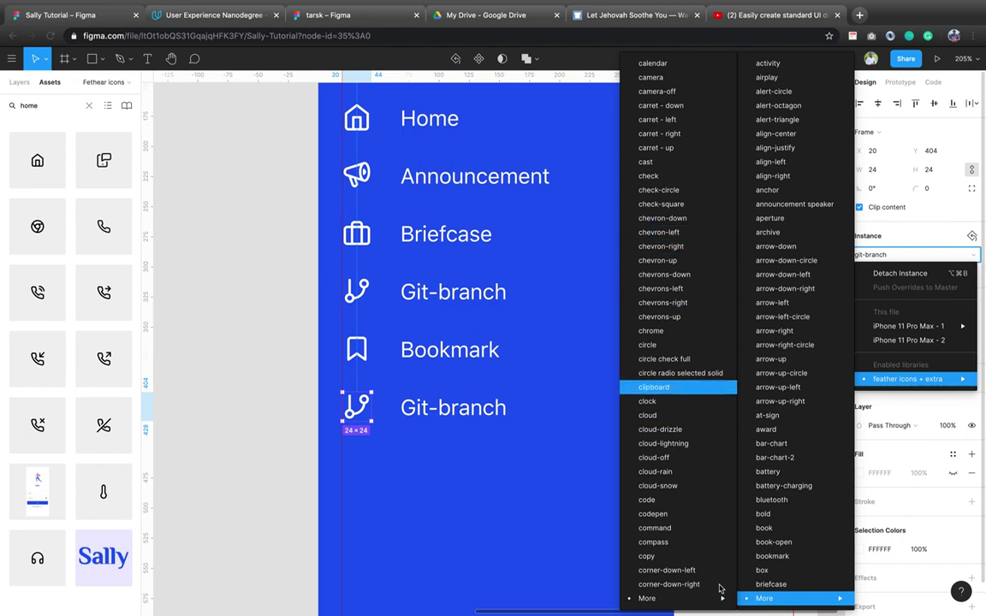
{"action": "mouse_move", "coordinate": [719, 598]}
{"action": "mouse_move", "coordinate": [593, 601]}
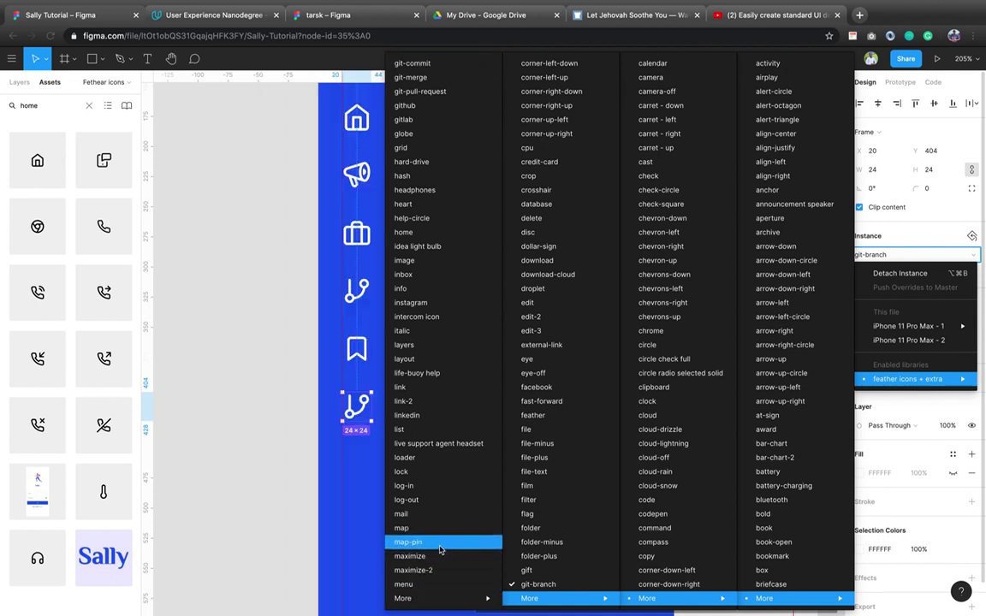
{"action": "key", "text": "Escape"}
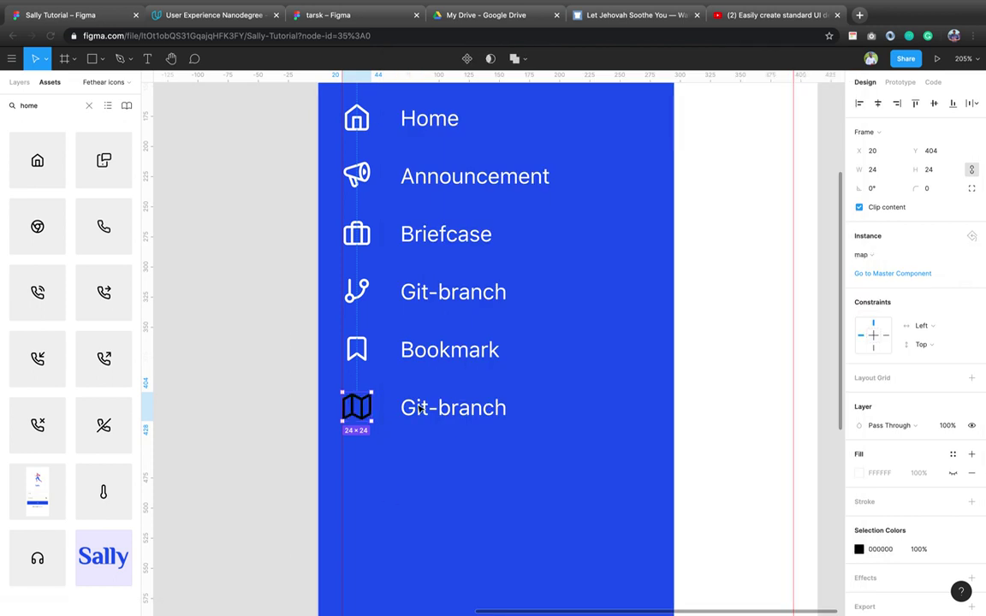
Colour the map icon white (ffffff) and label the row 'Map'.
{"action": "left_click", "coordinate": [884, 556]}
{"action": "type", "text": "ffffff"}
{"action": "key", "text": "Return"}
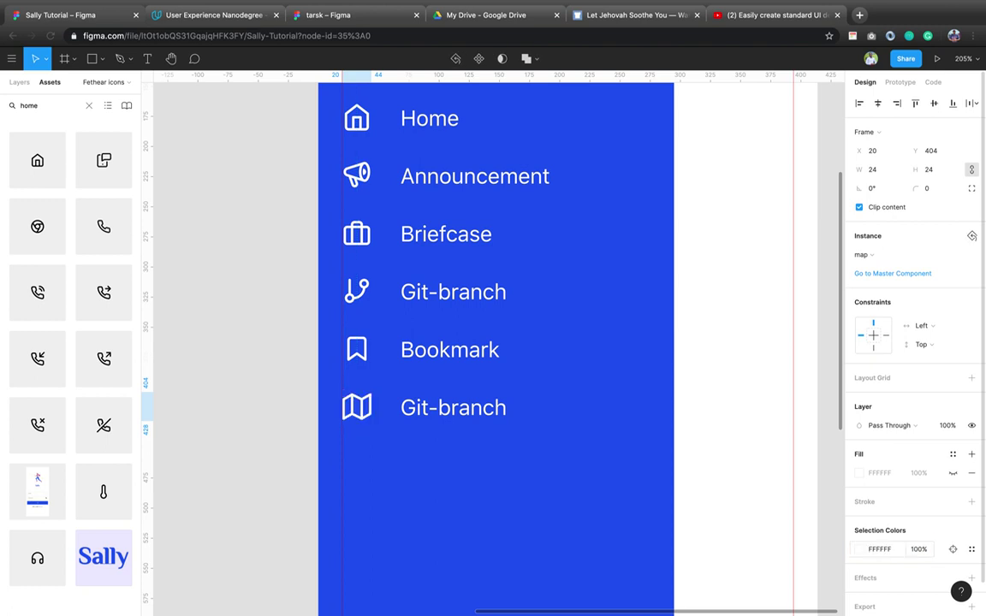
{"action": "left_click", "coordinate": [495, 412]}
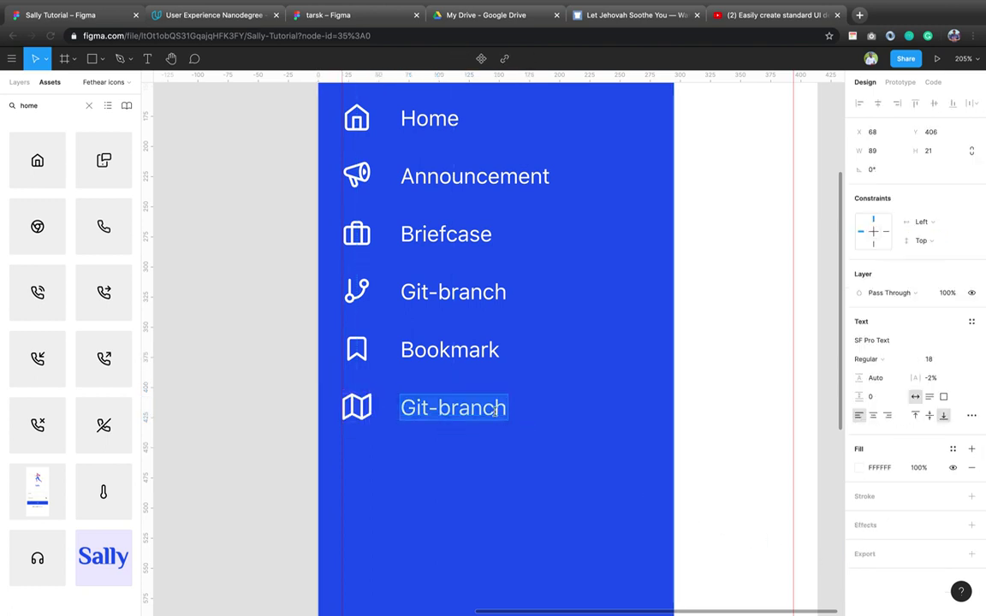
{"action": "type", "text": "Ma"}
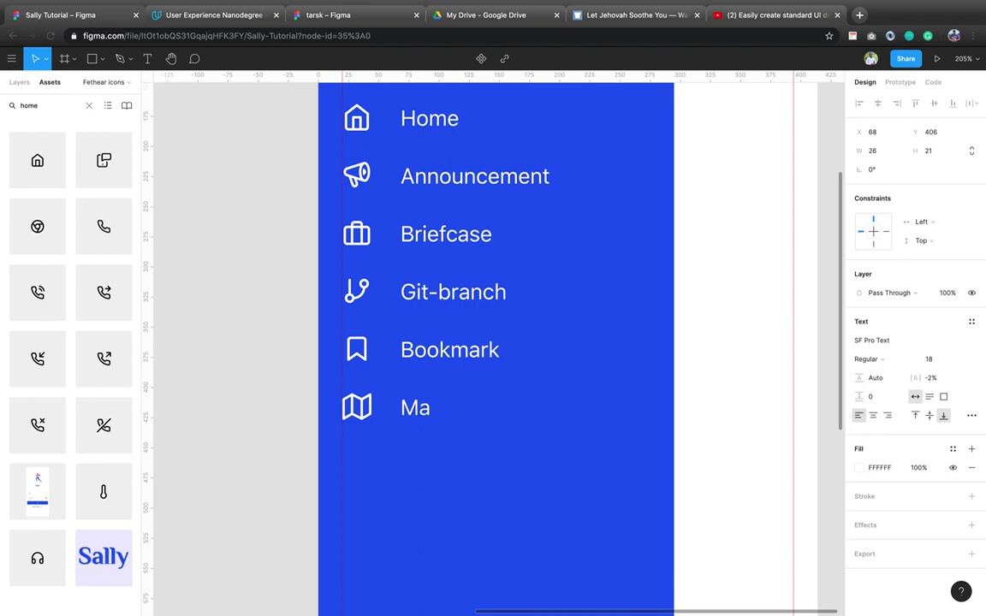
{"action": "type", "text": "p"}
{"action": "key", "text": "Escape"}
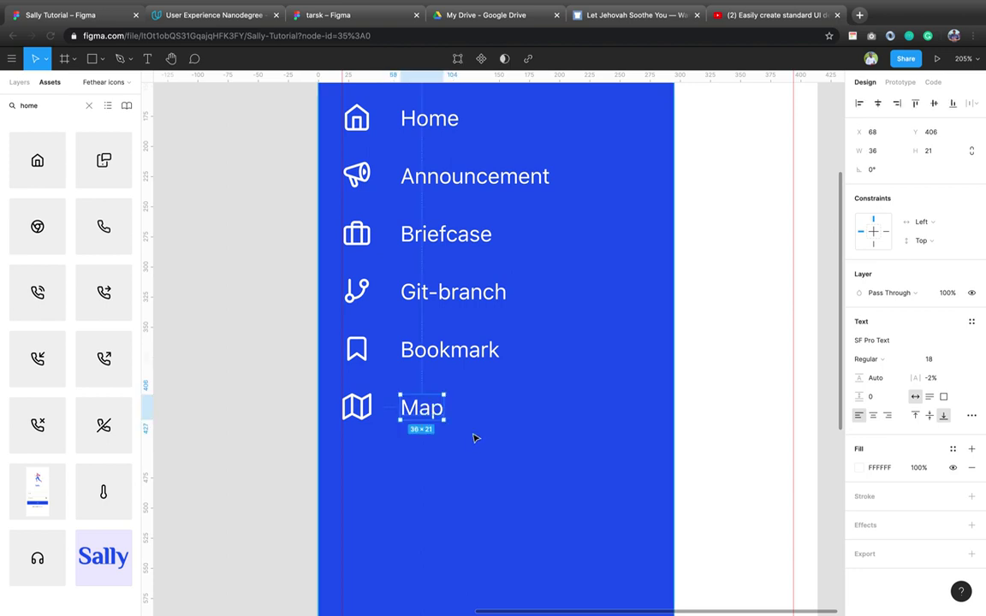
{"action": "scroll", "coordinate": [475, 438], "scroll_direction": "down", "scroll_amount": 6}
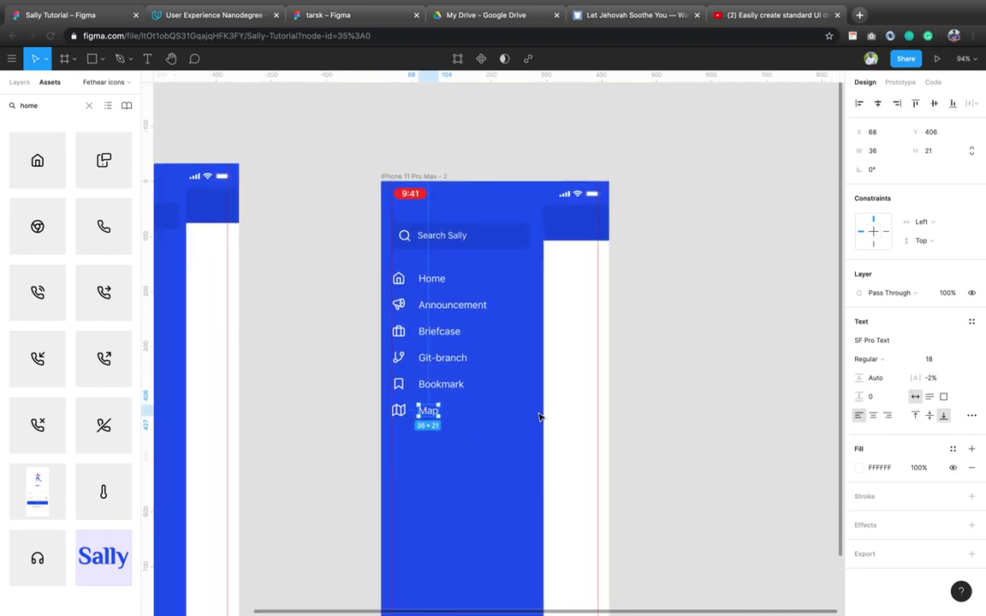
{"action": "left_click", "coordinate": [561, 412]}
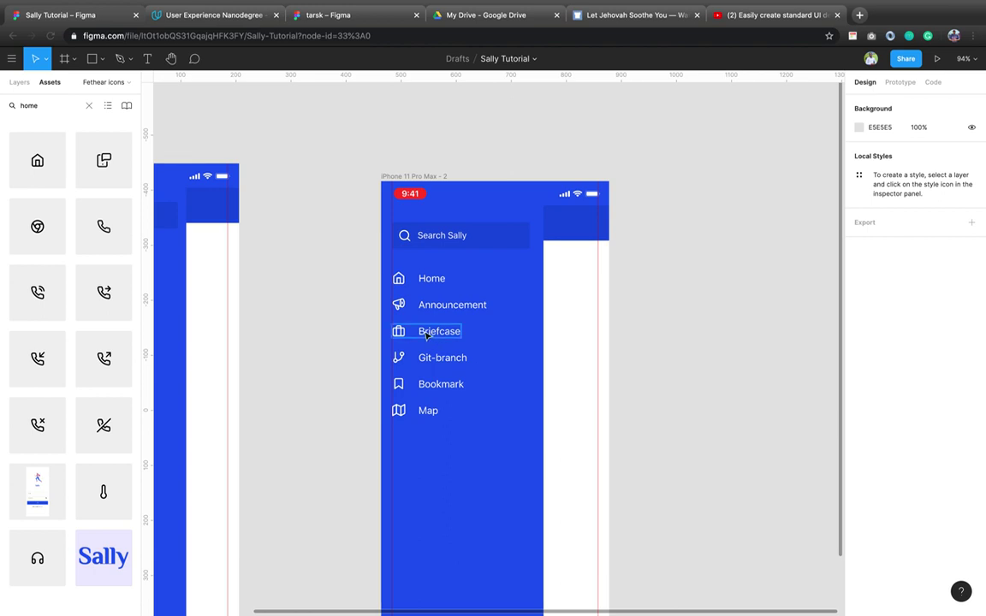
{"action": "scroll", "coordinate": [426, 334], "scroll_direction": "up", "scroll_amount": 5}
{"action": "scroll", "coordinate": [426, 336], "scroll_direction": "down", "scroll_amount": 5}
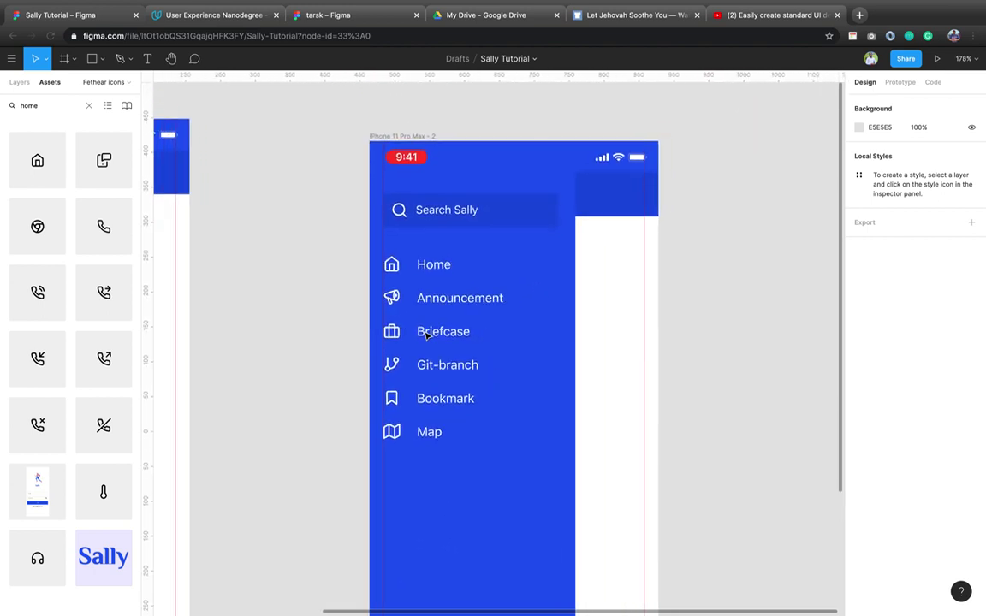
{"action": "scroll", "coordinate": [426, 336], "scroll_direction": "up", "scroll_amount": 3}
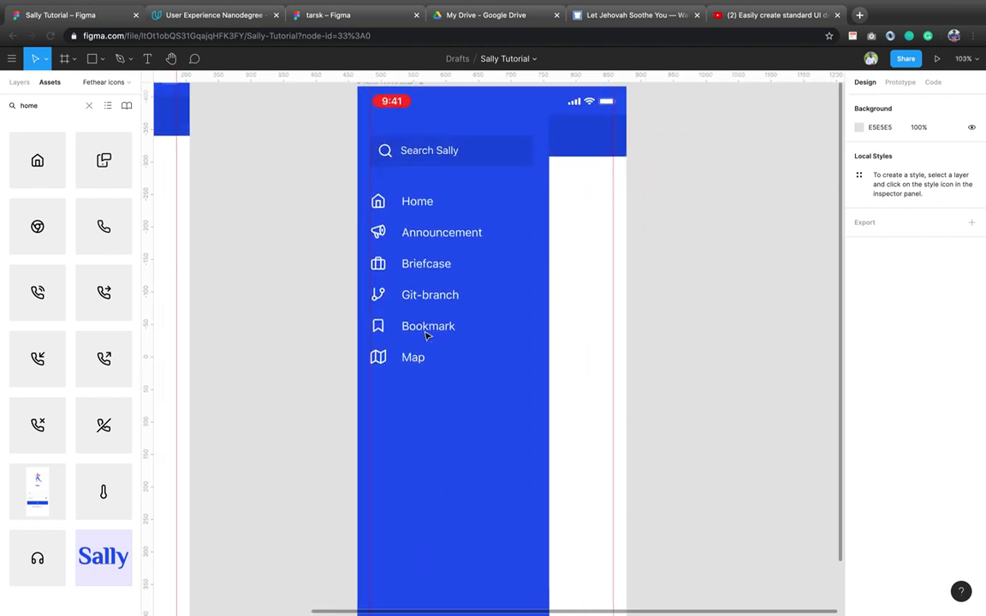
{"action": "scroll", "coordinate": [426, 335], "scroll_direction": "down", "scroll_amount": 4}
{"action": "scroll", "coordinate": [427, 336], "scroll_direction": "down", "scroll_amount": 2}
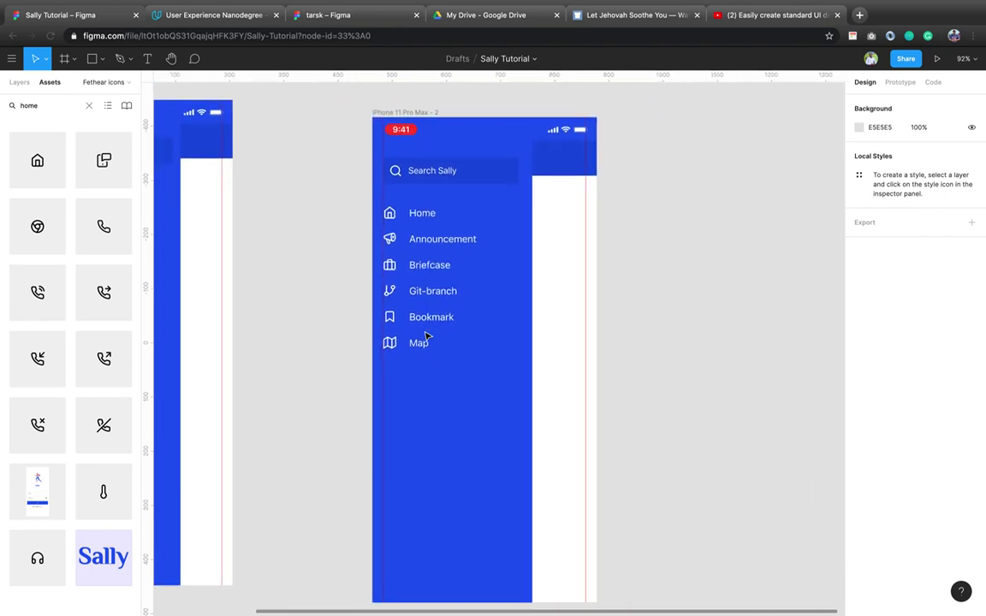
{"action": "scroll", "coordinate": [426, 336], "scroll_direction": "left", "scroll_amount": 3}
{"action": "scroll", "coordinate": [426, 335], "scroll_direction": "left", "scroll_amount": 10}
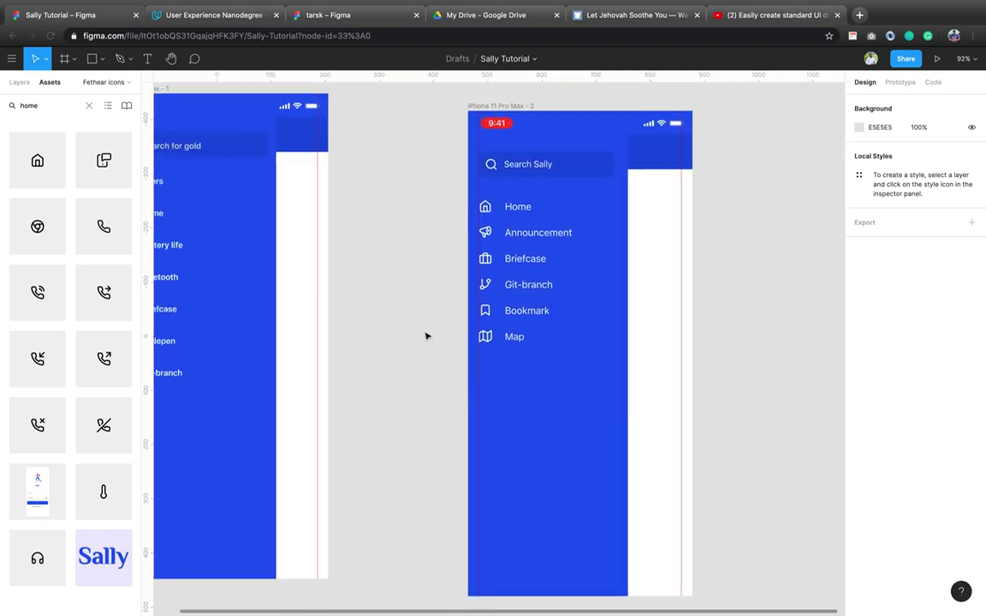
{"action": "scroll", "coordinate": [426, 335], "scroll_direction": "right", "scroll_amount": 7}
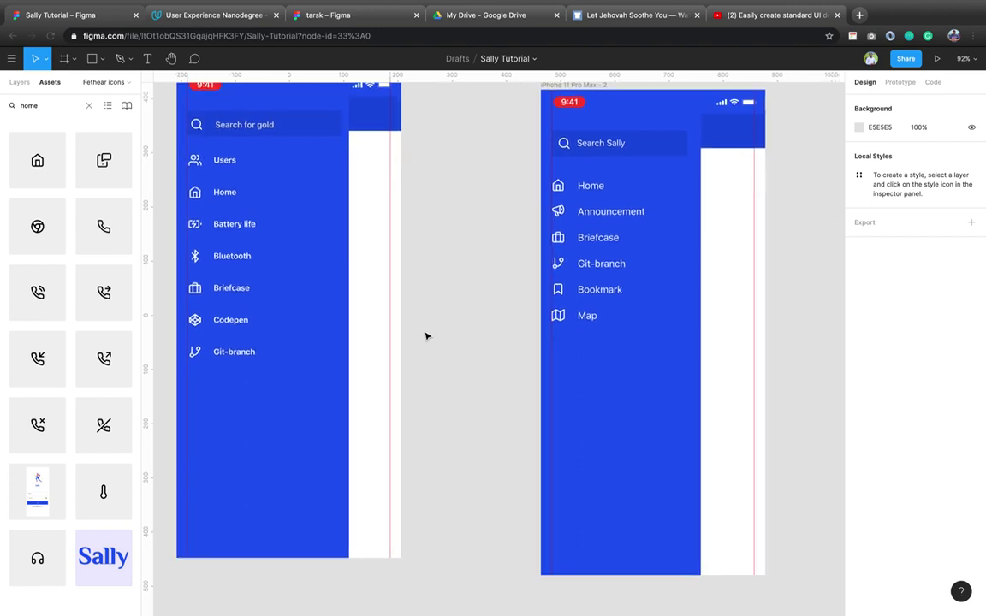
{"action": "scroll", "coordinate": [426, 335], "scroll_direction": "right", "scroll_amount": 3}
{"action": "scroll", "coordinate": [427, 335], "scroll_direction": "up", "scroll_amount": 2}
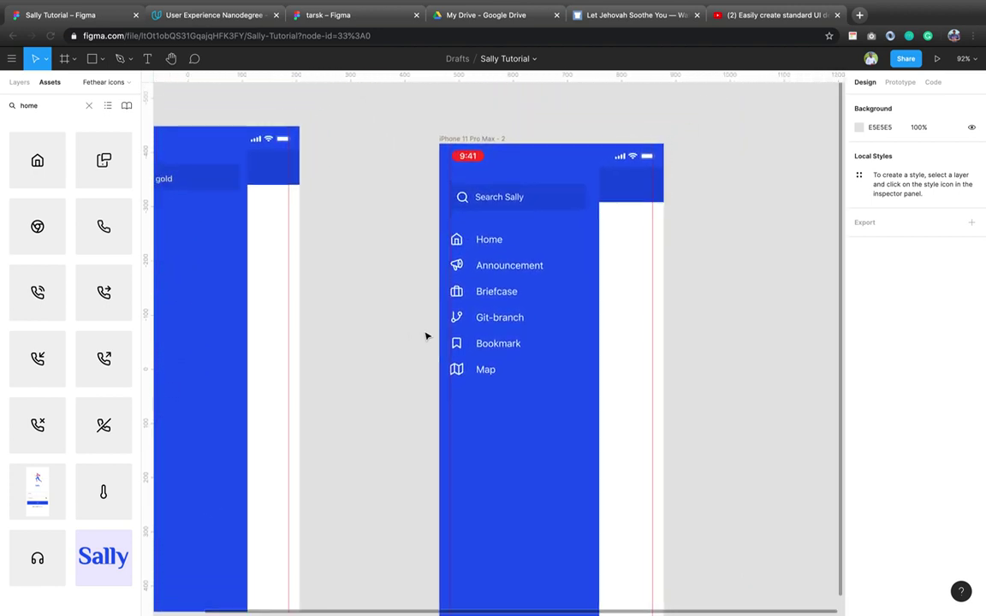